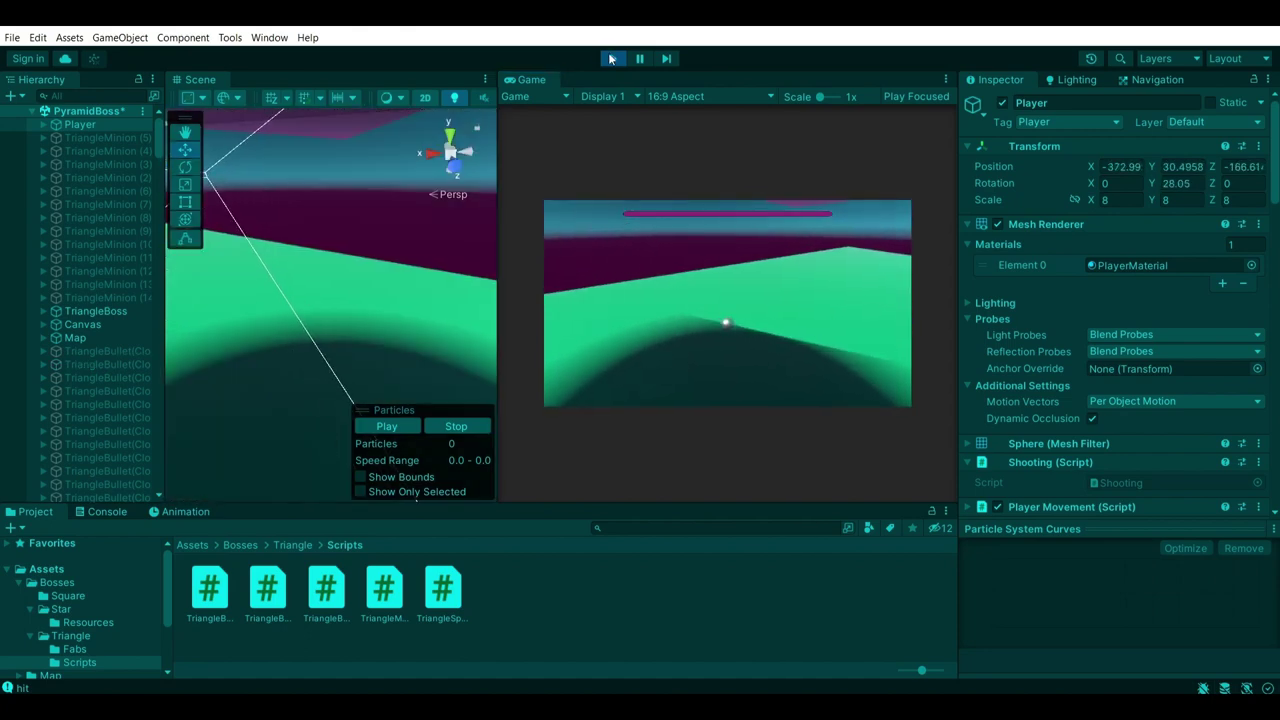
Rerun and stop the pyramid boss test, then bring up TriangleBossAbilities.cs in Visual Studio.
left_click(610, 58)
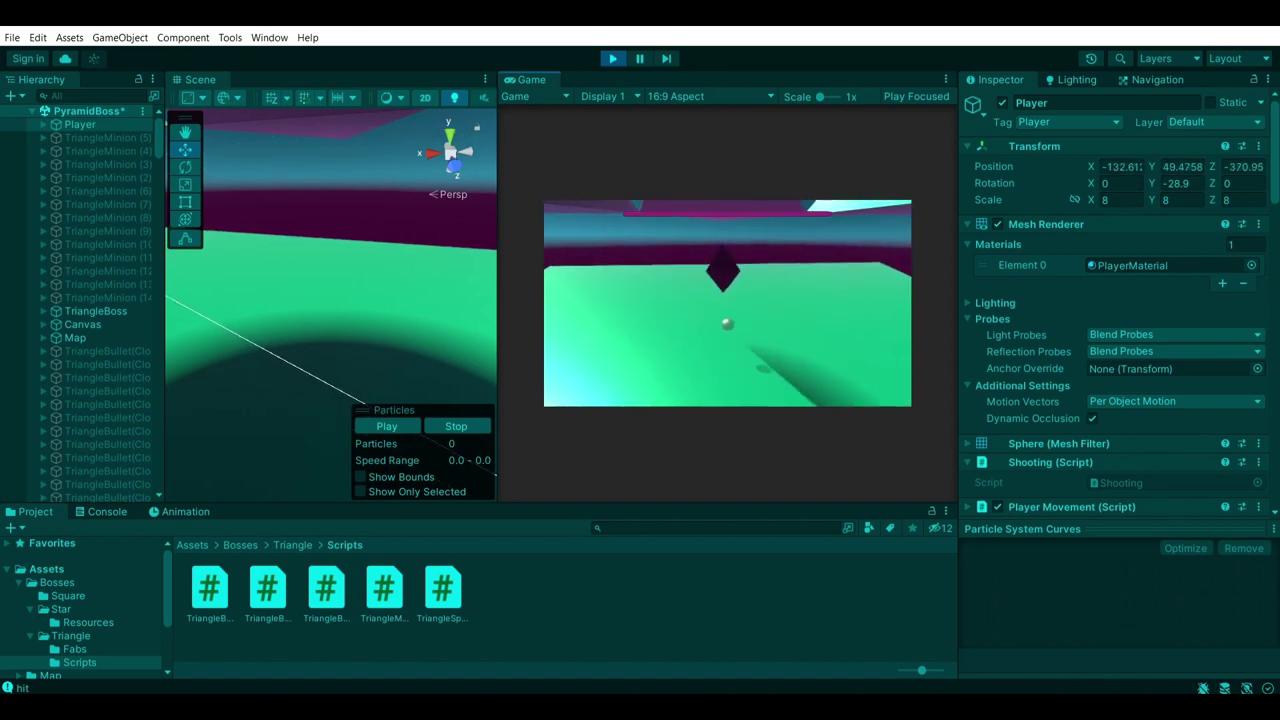
left_click(616, 59)
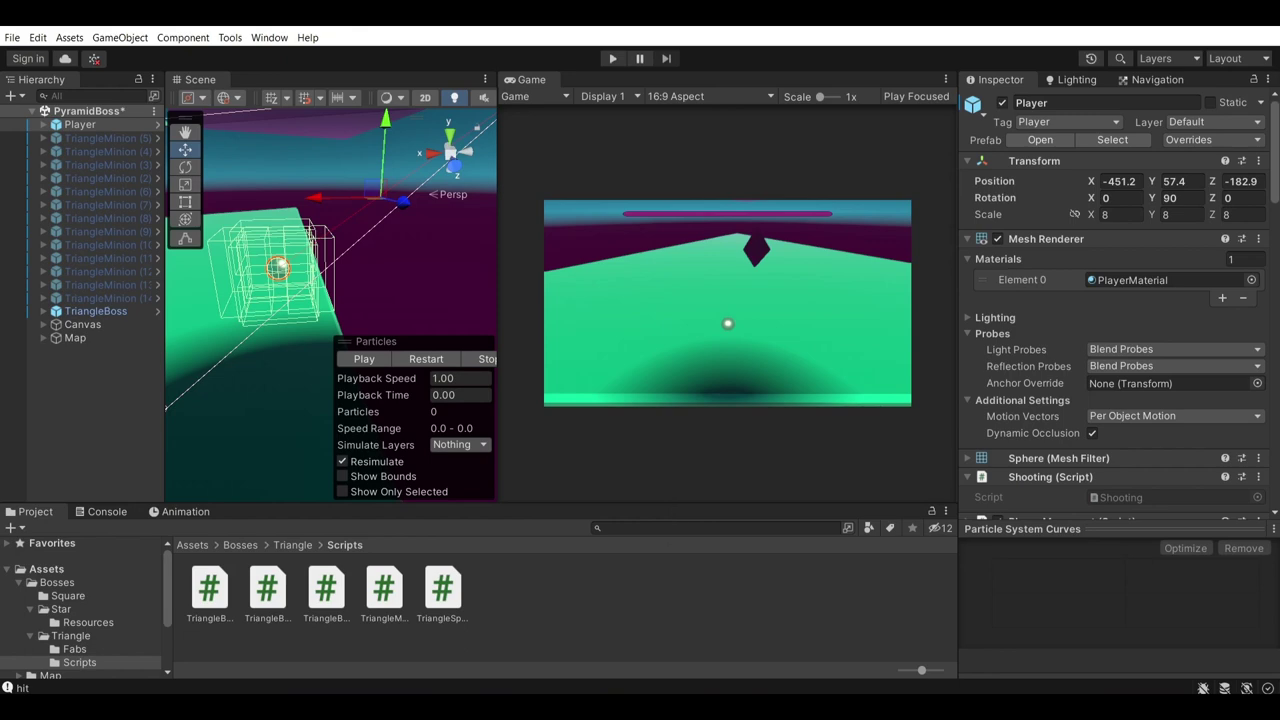
left_click(507, 660)
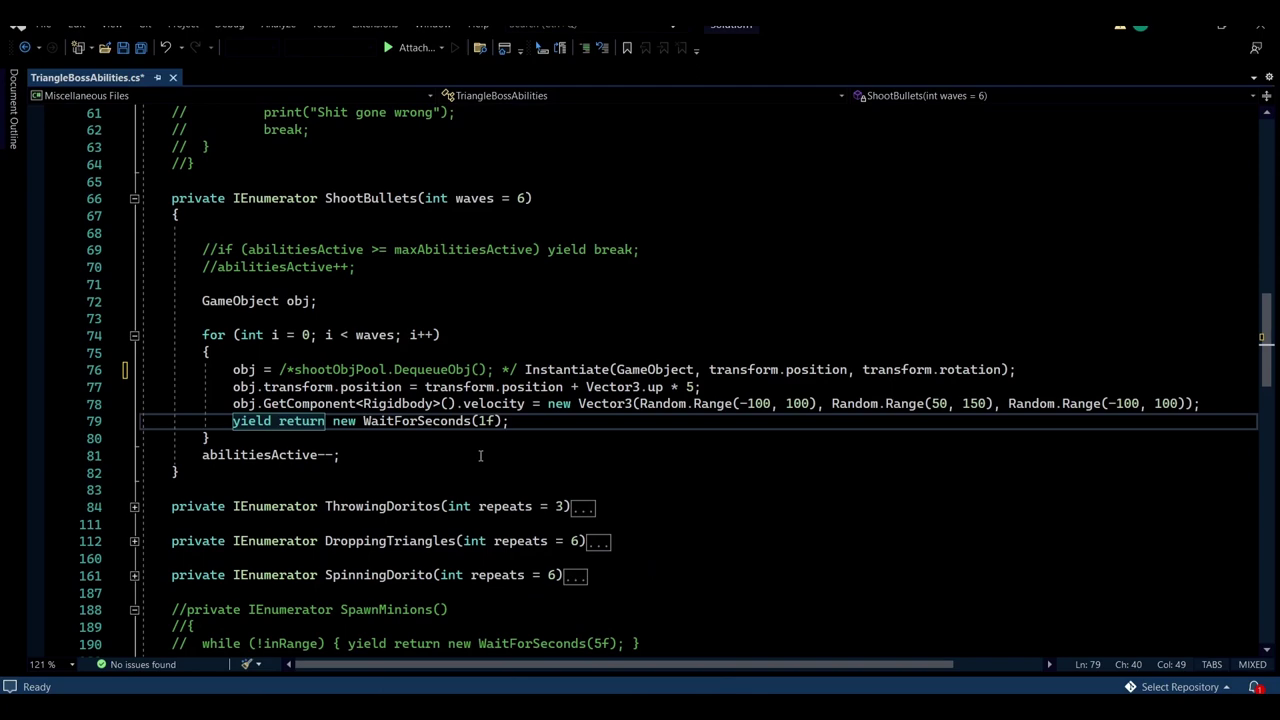
scroll(474, 430, "down", 2, "ctrl")
scroll(474, 430, "down", 1, "ctrl")
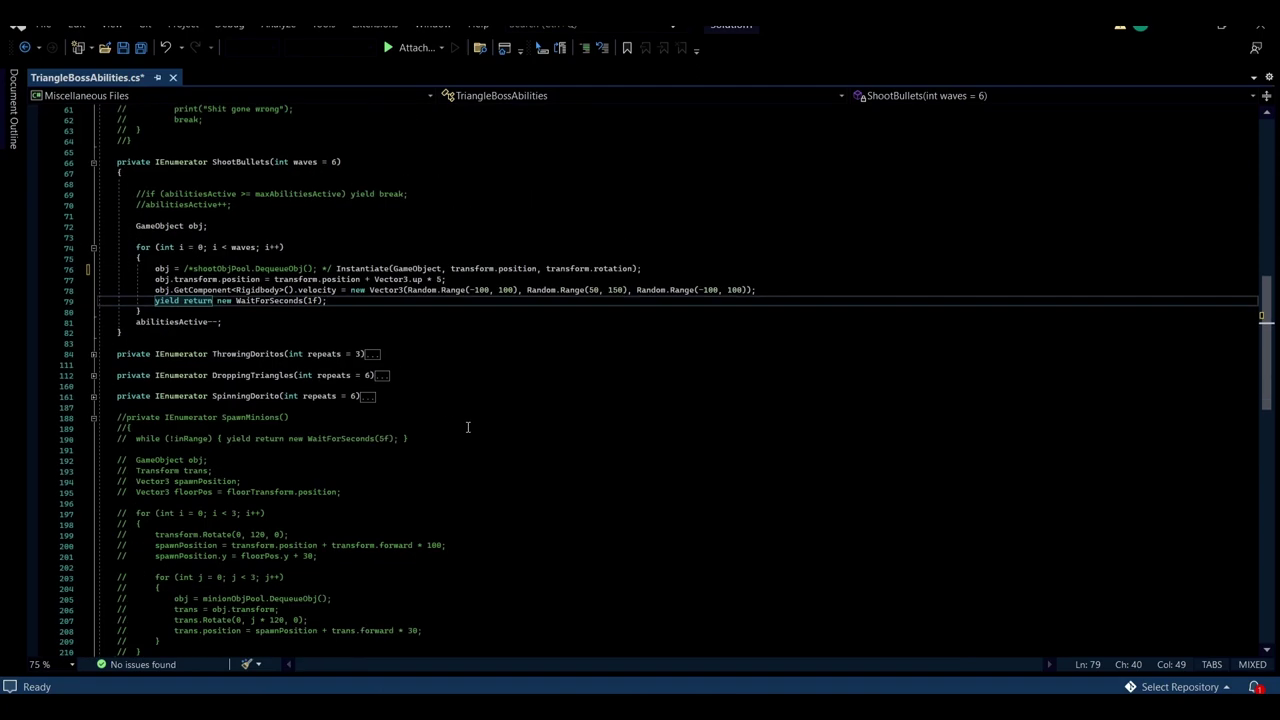
scroll(300, 422, "down", 4, "ctrl")
scroll(300, 422, "up", 5, "ctrl")
scroll(426, 365, "up", 5, "ctrl")
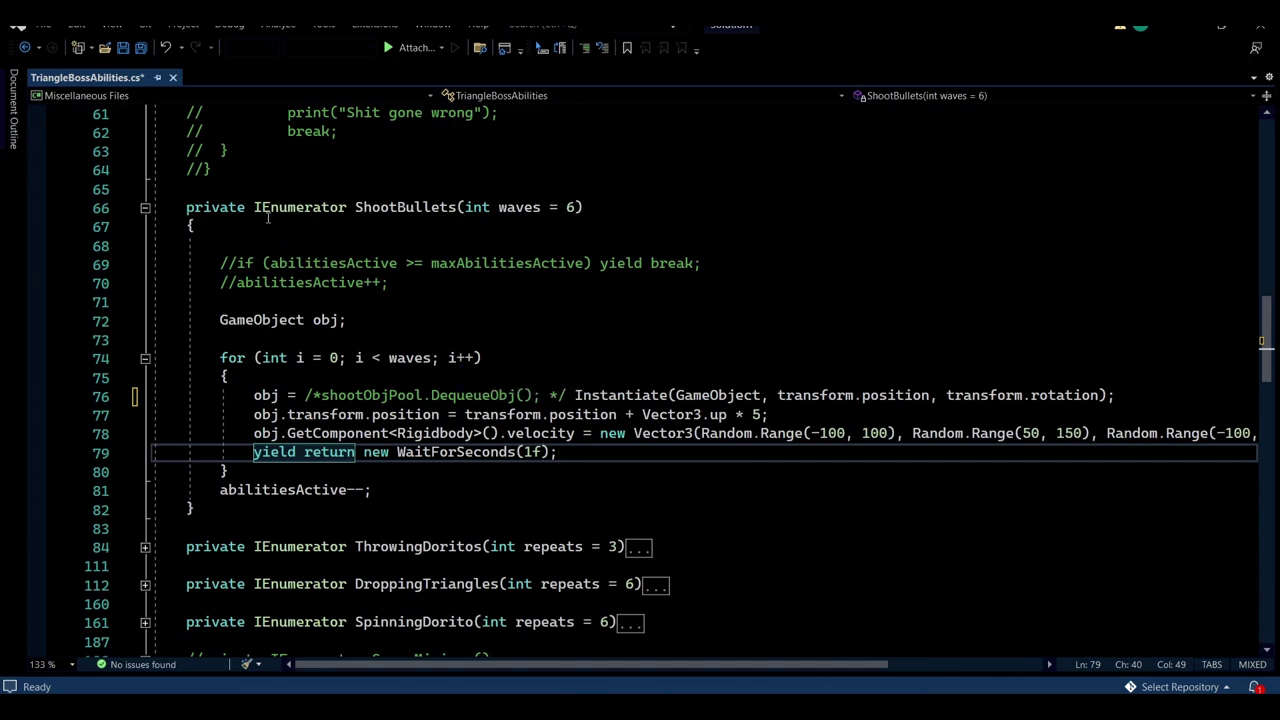
left_click_drag(186, 207, 414, 519)
left_click(425, 510)
scroll(446, 474, "down", 1, "ctrl")
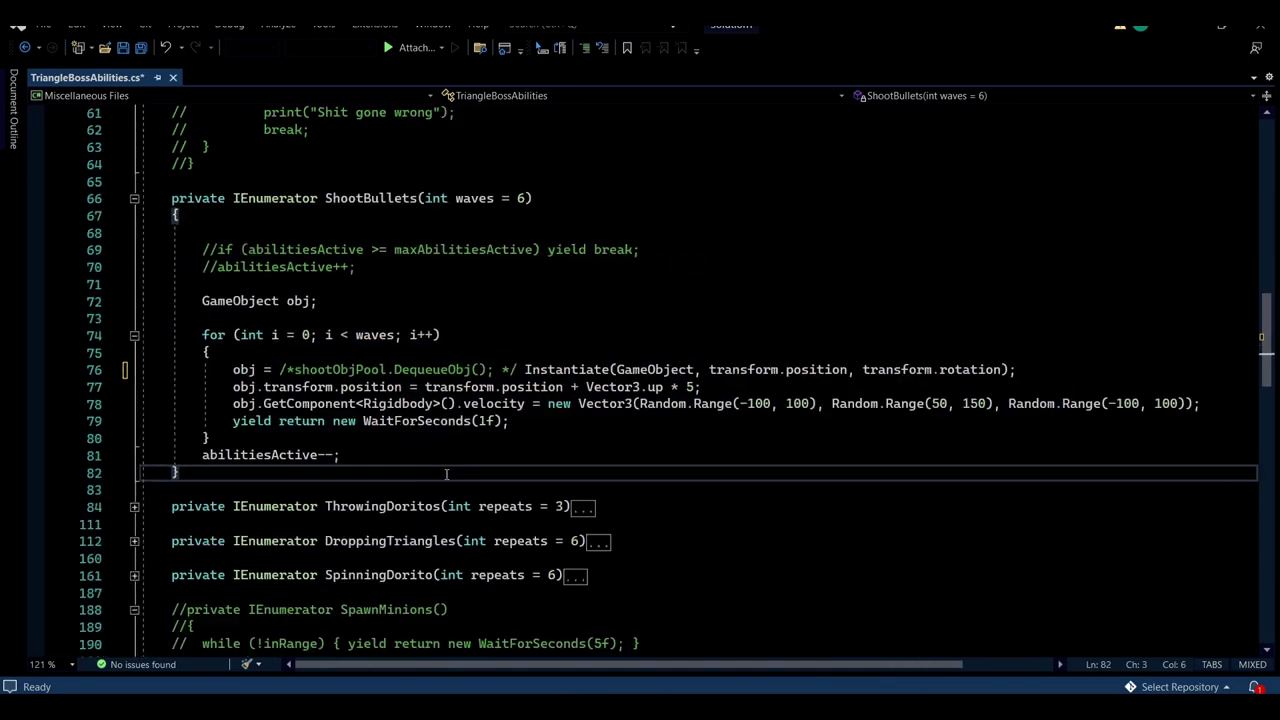
scroll(446, 467, "up", 1, "ctrl")
double_click(303, 208)
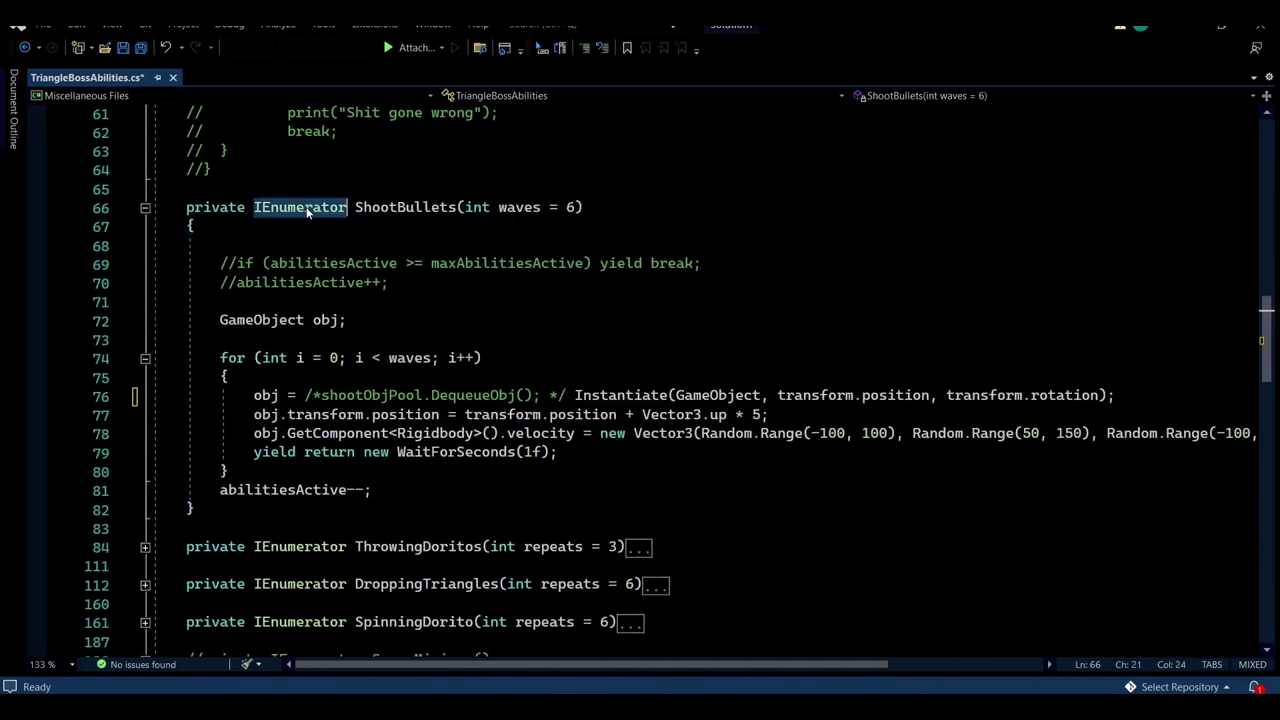
left_click(568, 452)
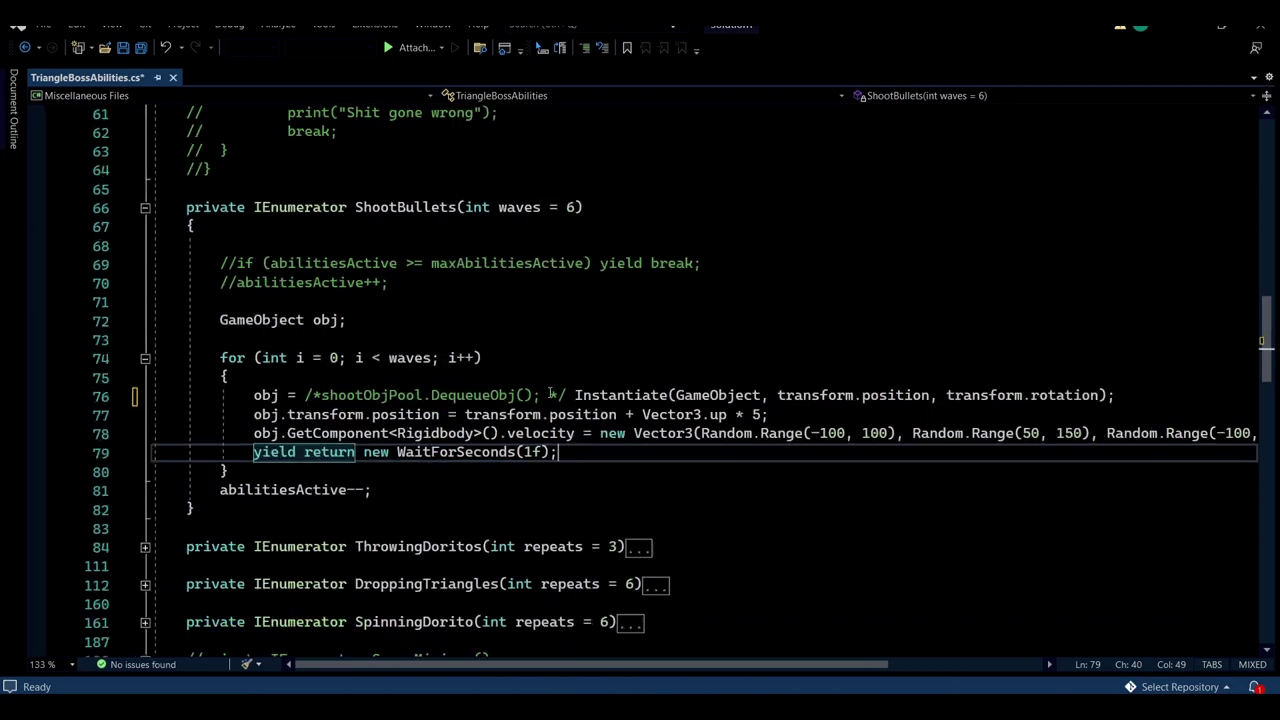
scroll(549, 393, "down", 1, "ctrl")
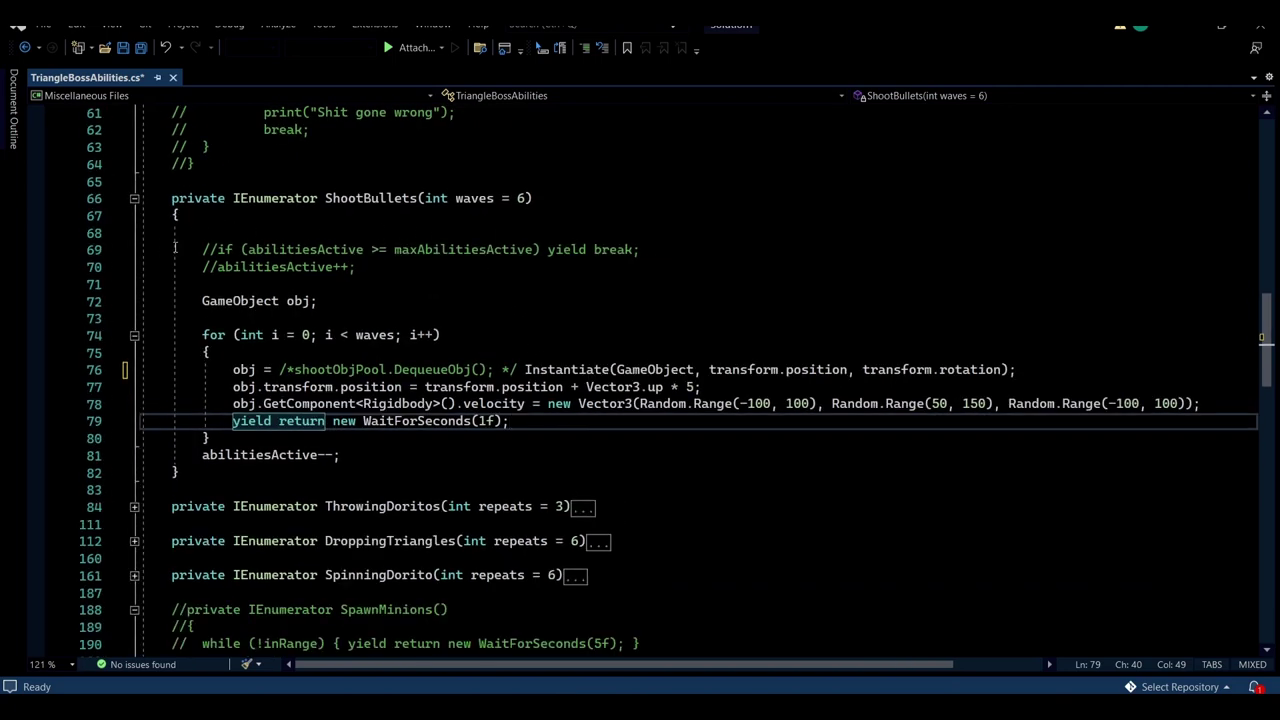
mouse_move(150, 233)
left_mouse_down()
mouse_move(352, 268)
mouse_move(197, 249)
left_mouse_up()
left_click(349, 272)
left_click(197, 249)
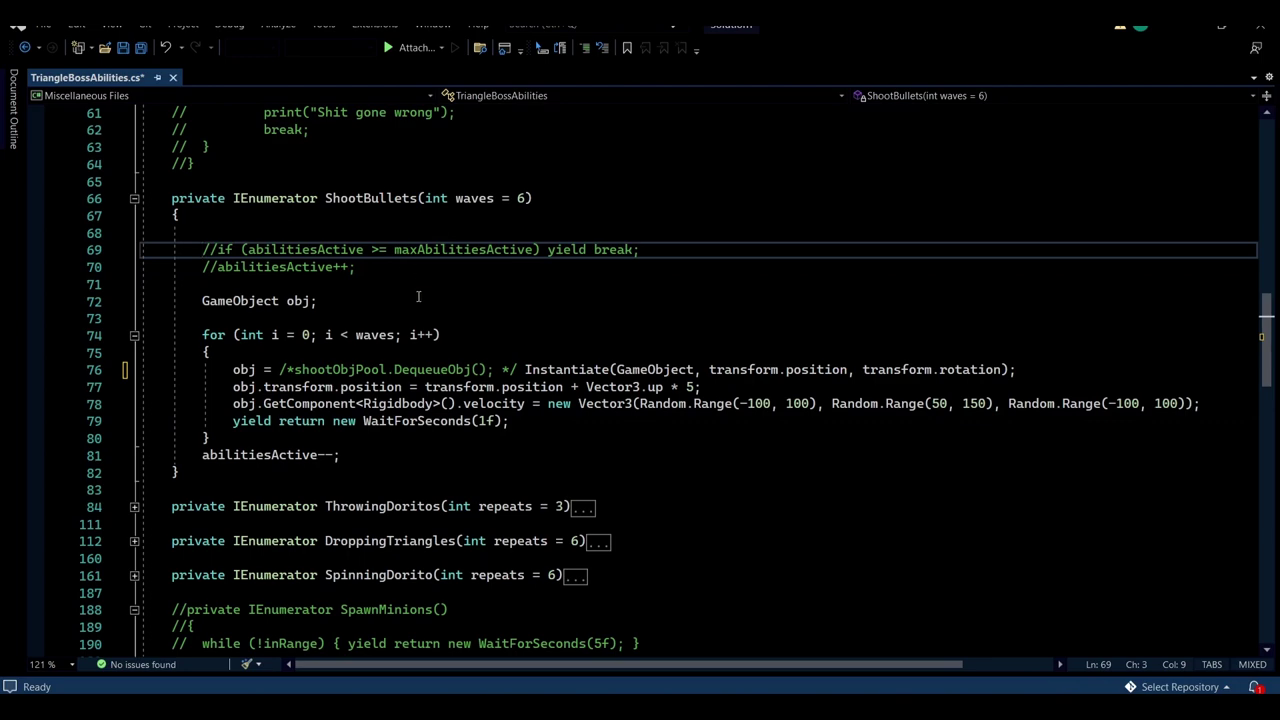
left_click(209, 305)
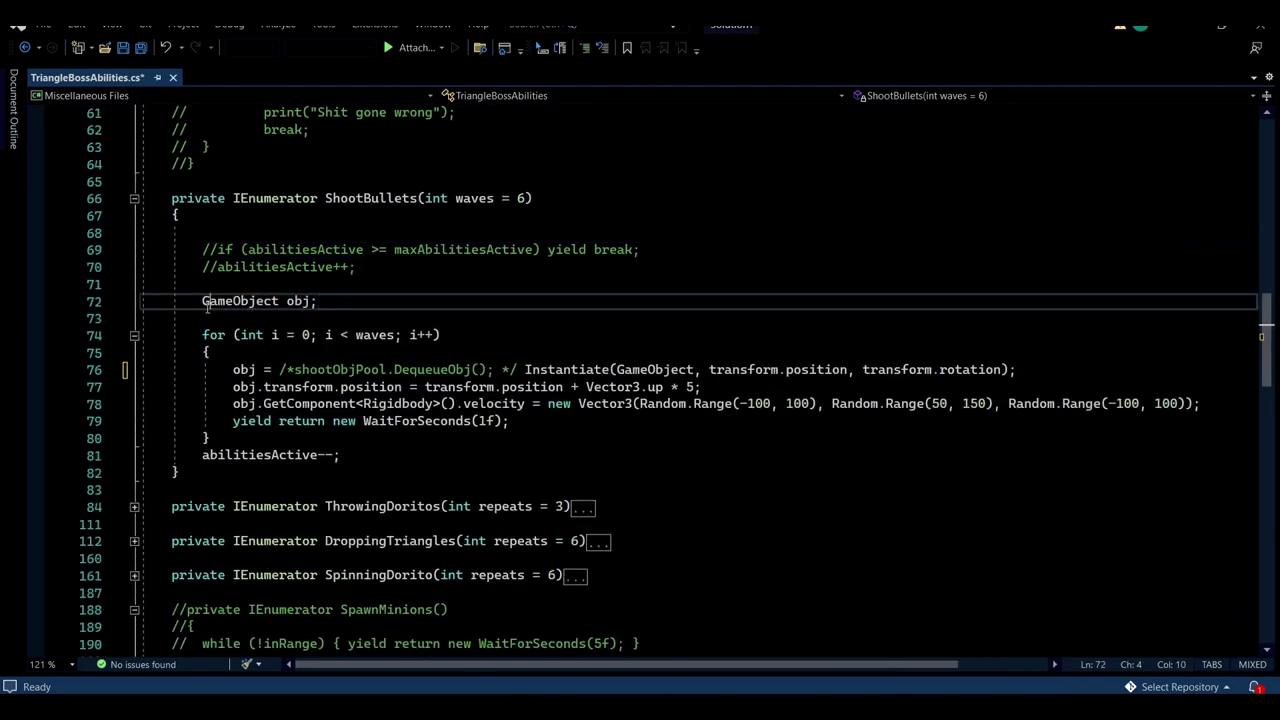
double_click(209, 305)
left_click_drag(350, 300, 147, 300)
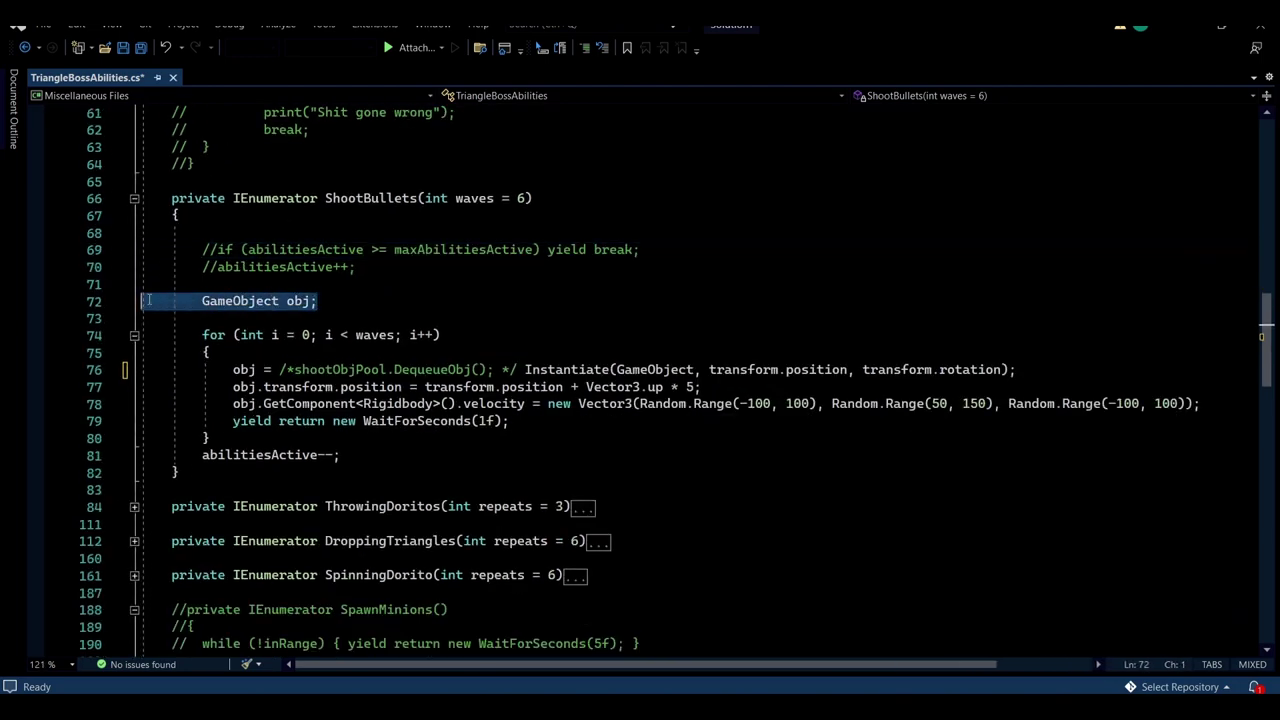
left_click(298, 305)
mouse_move(202, 335)
left_mouse_down()
mouse_move(298, 455)
mouse_move(288, 441)
left_mouse_up()
left_click(288, 441)
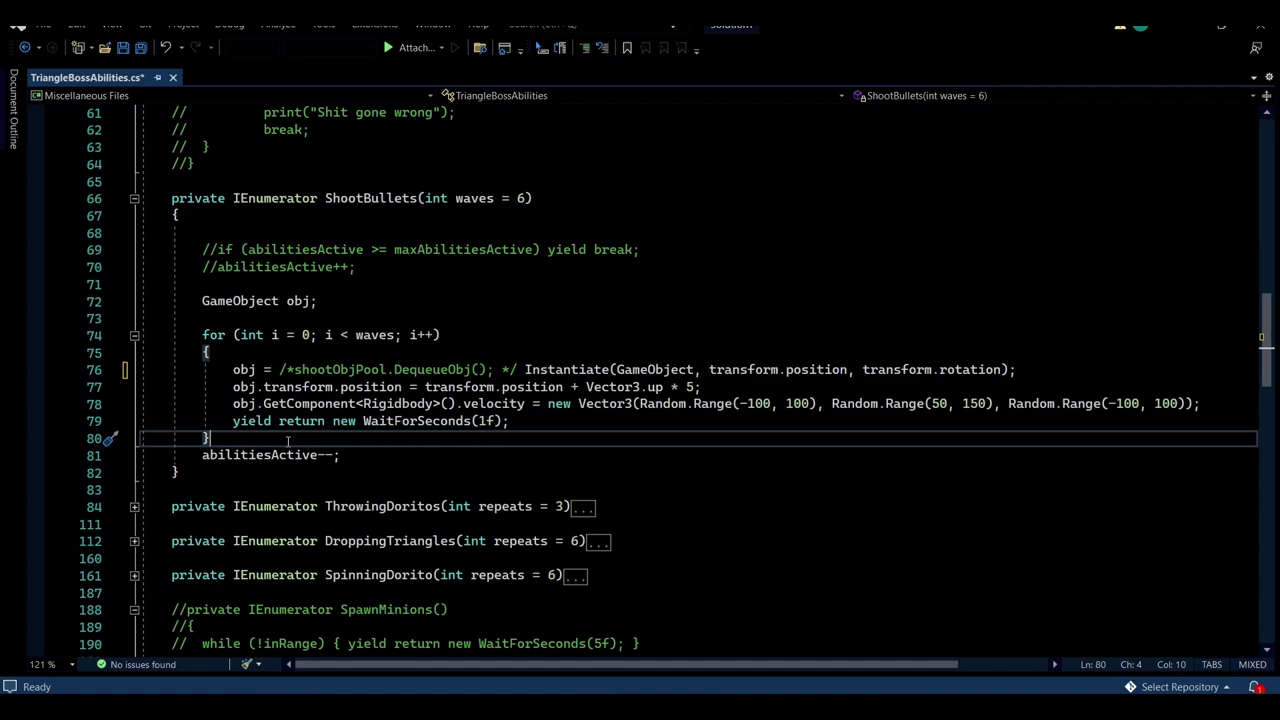
Try changing the loop's waves value to 500, then undo it.
double_click(379, 336)
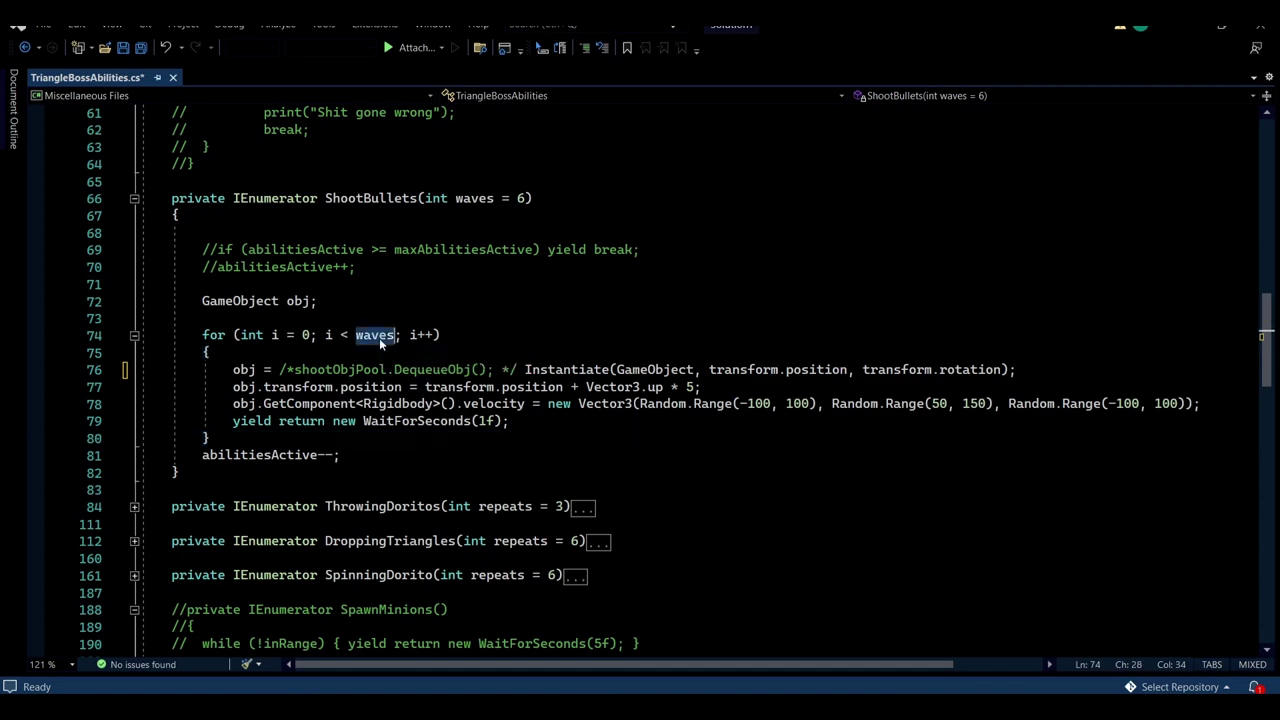
type("500")
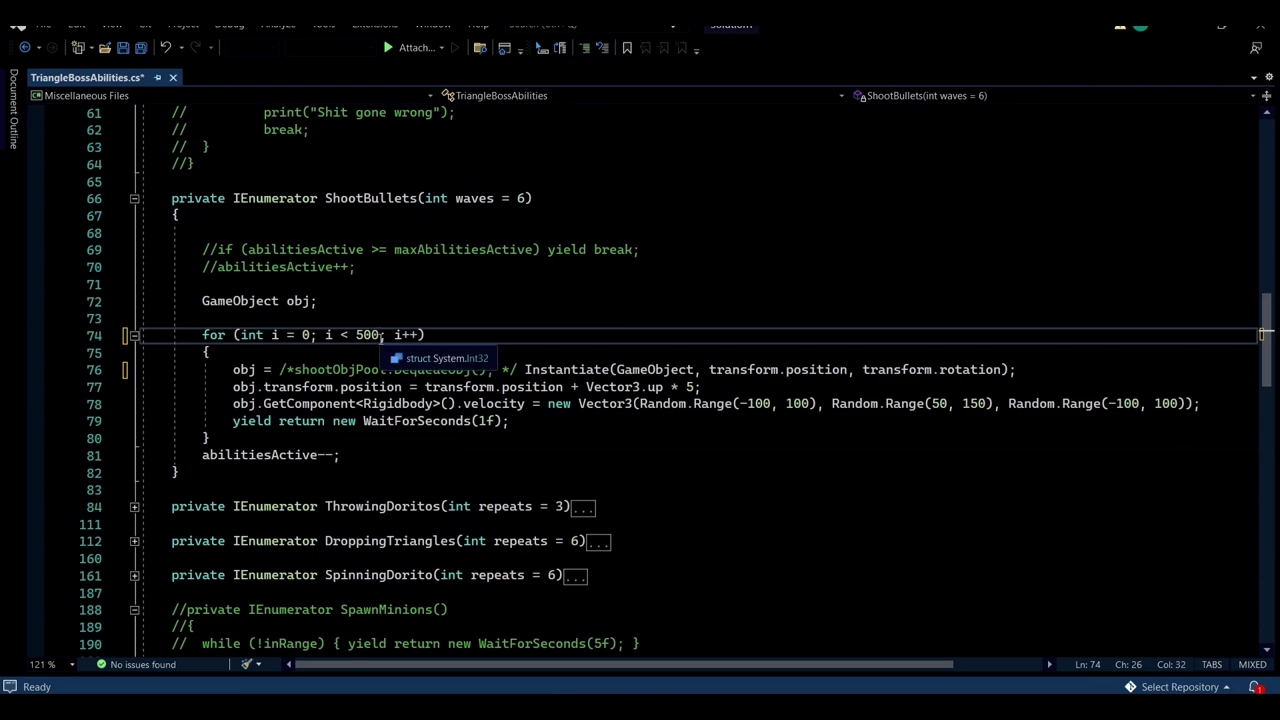
key("ctrl+z")
left_click(481, 317)
left_click(525, 198)
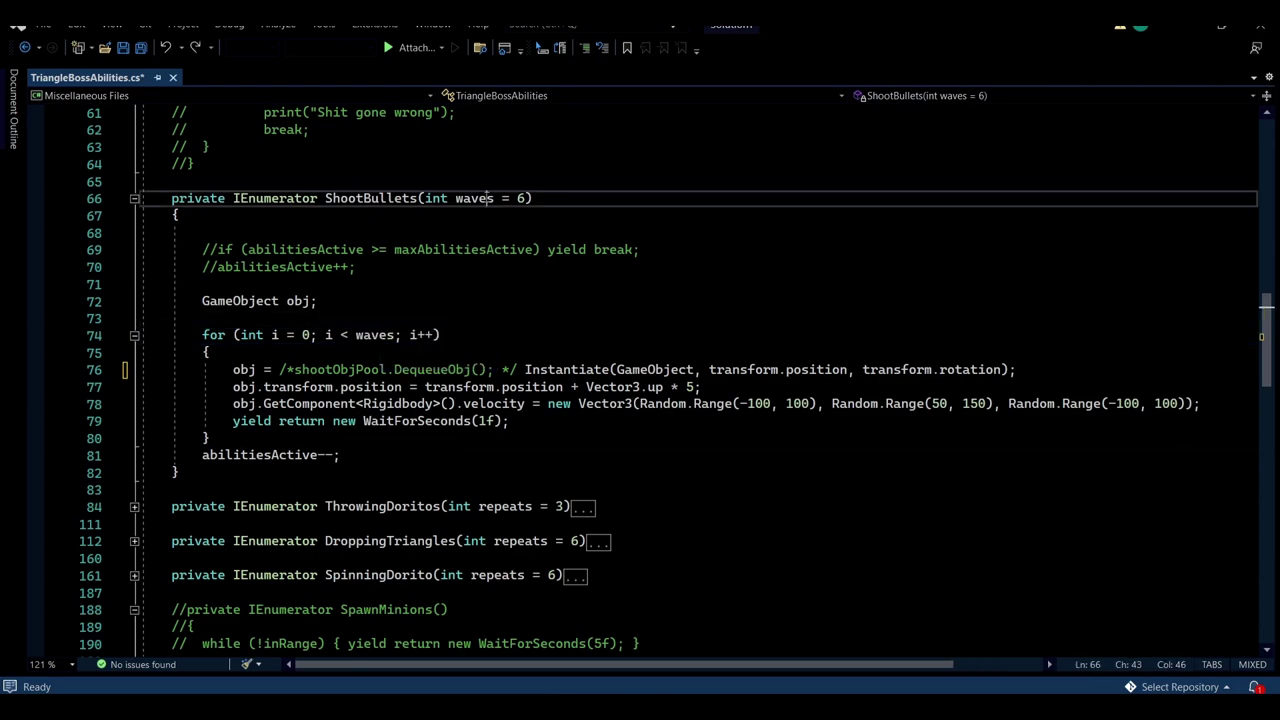
scroll(465, 415, "up", 1, "ctrl")
scroll(465, 415, "down", 2, "ctrl")
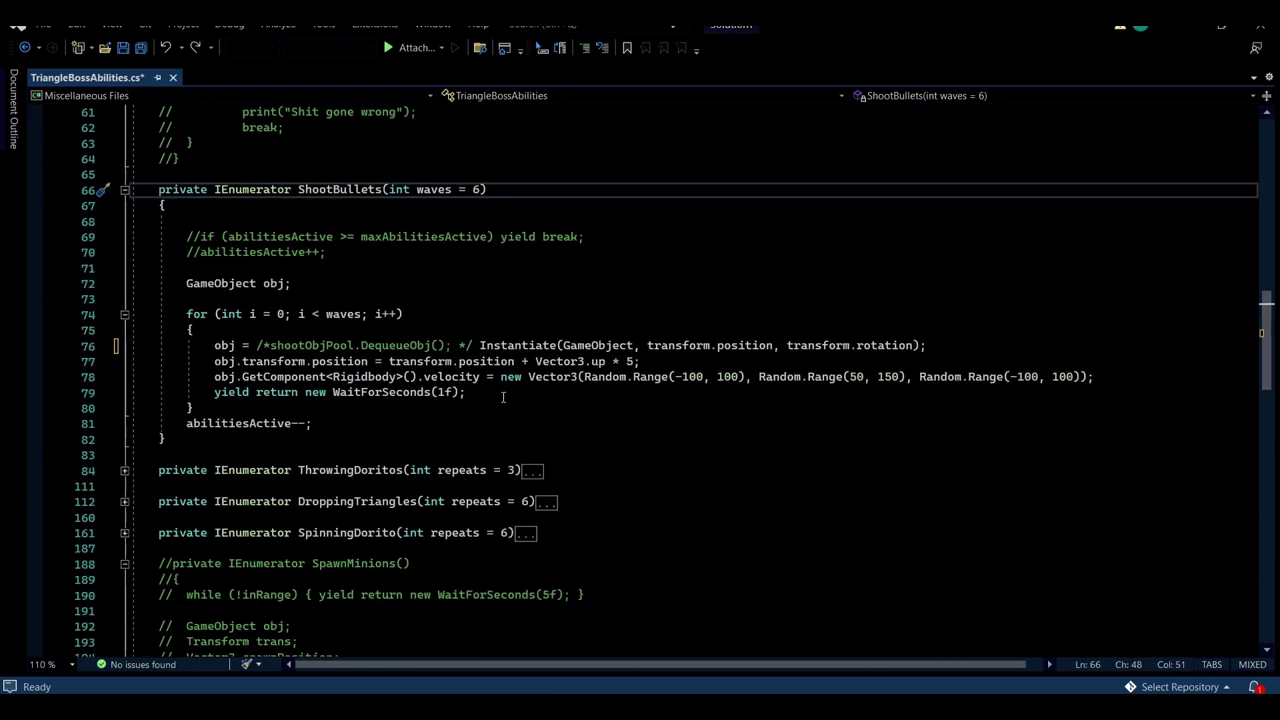
Select the loop body and the commented-out pool dequeue call on line 76.
left_click_drag(186, 345, 537, 326)
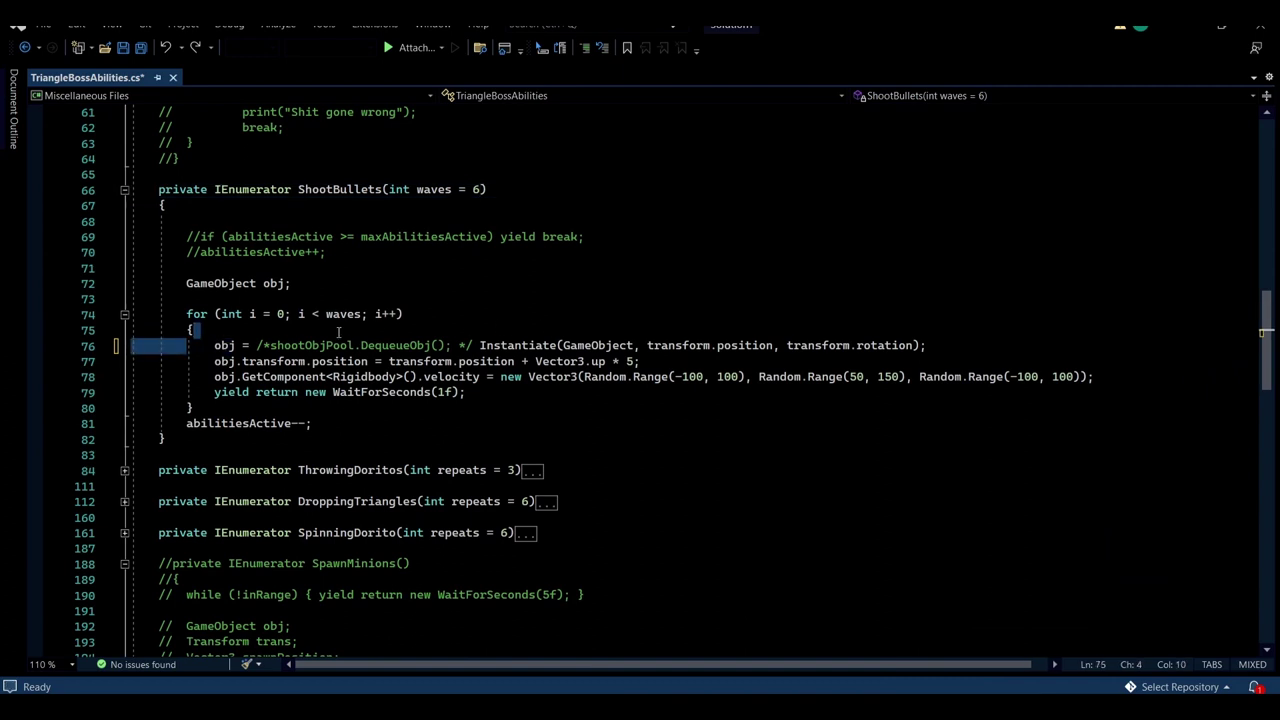
mouse_move(132, 330)
left_mouse_down()
mouse_move(287, 378)
mouse_move(300, 425)
left_mouse_up()
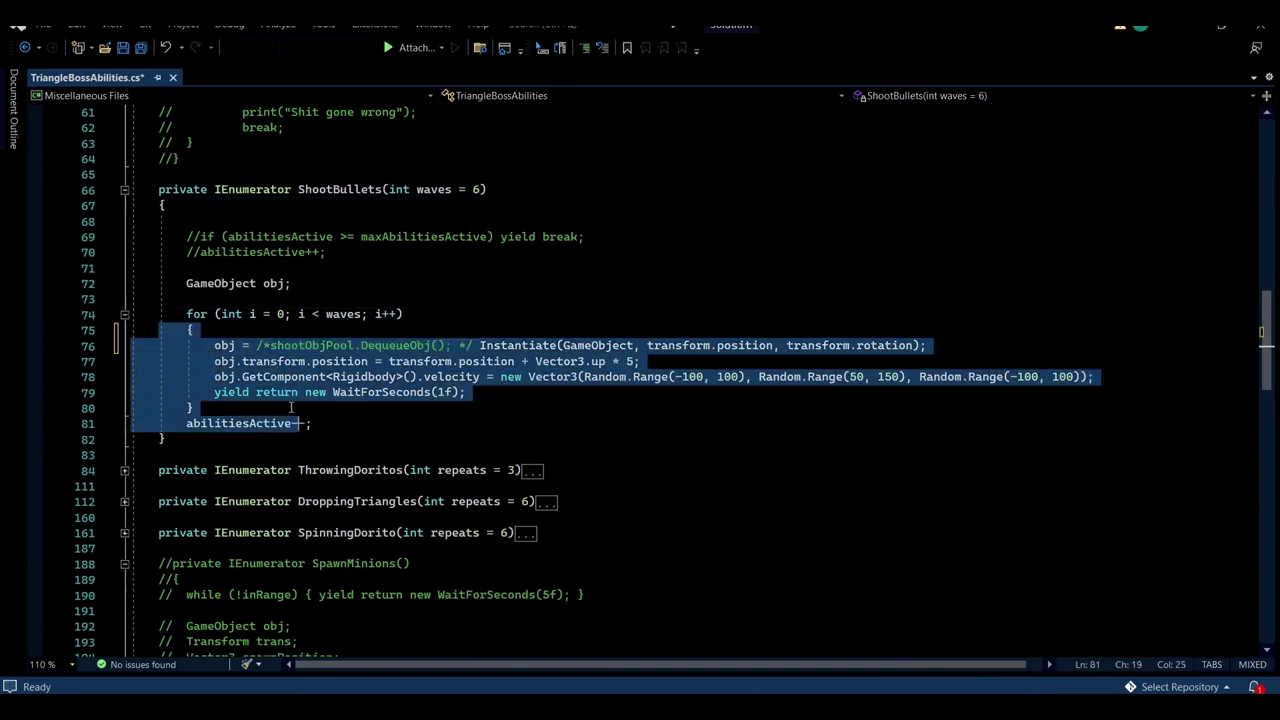
left_click(290, 404)
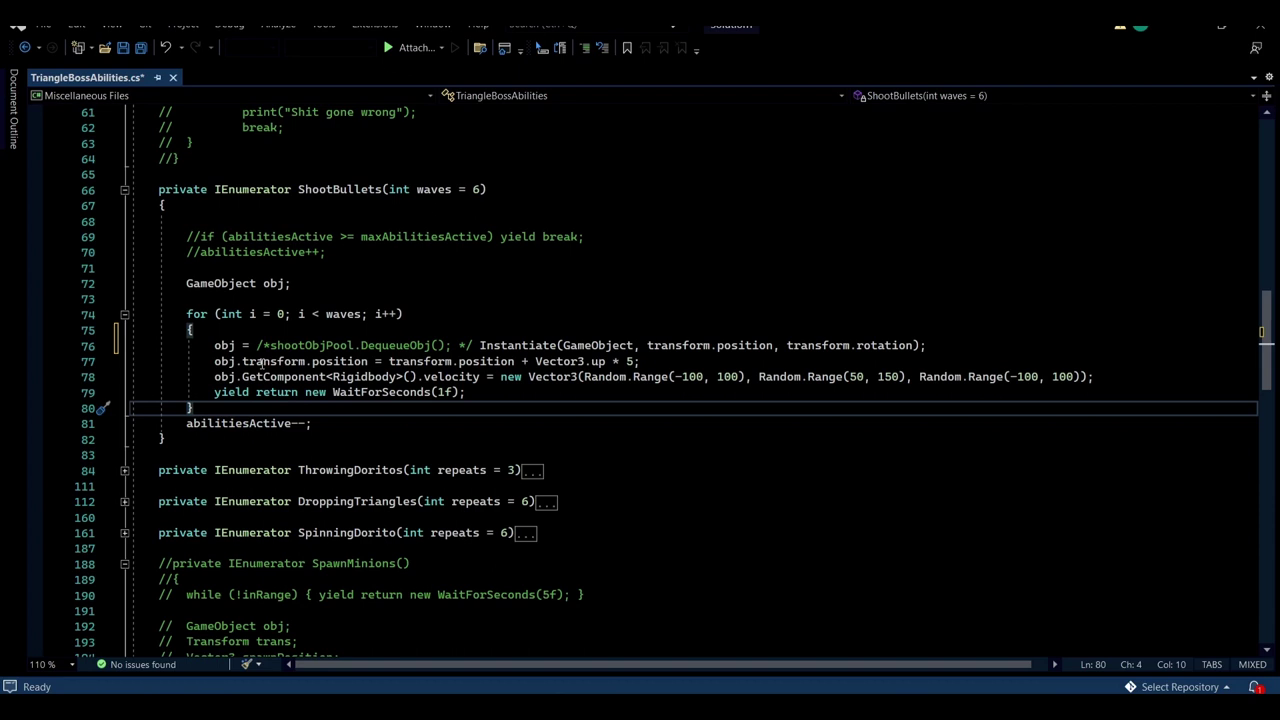
left_click(483, 345)
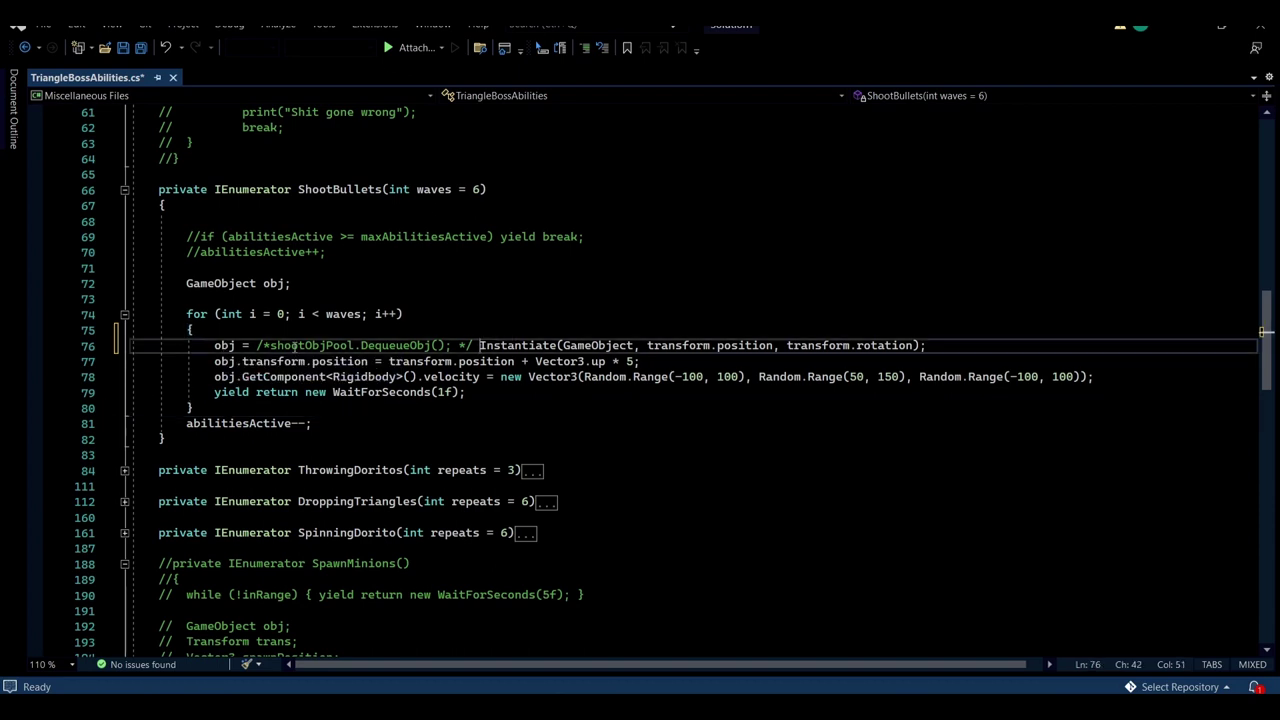
double_click(225, 346)
left_click_drag(256, 345, 451, 346)
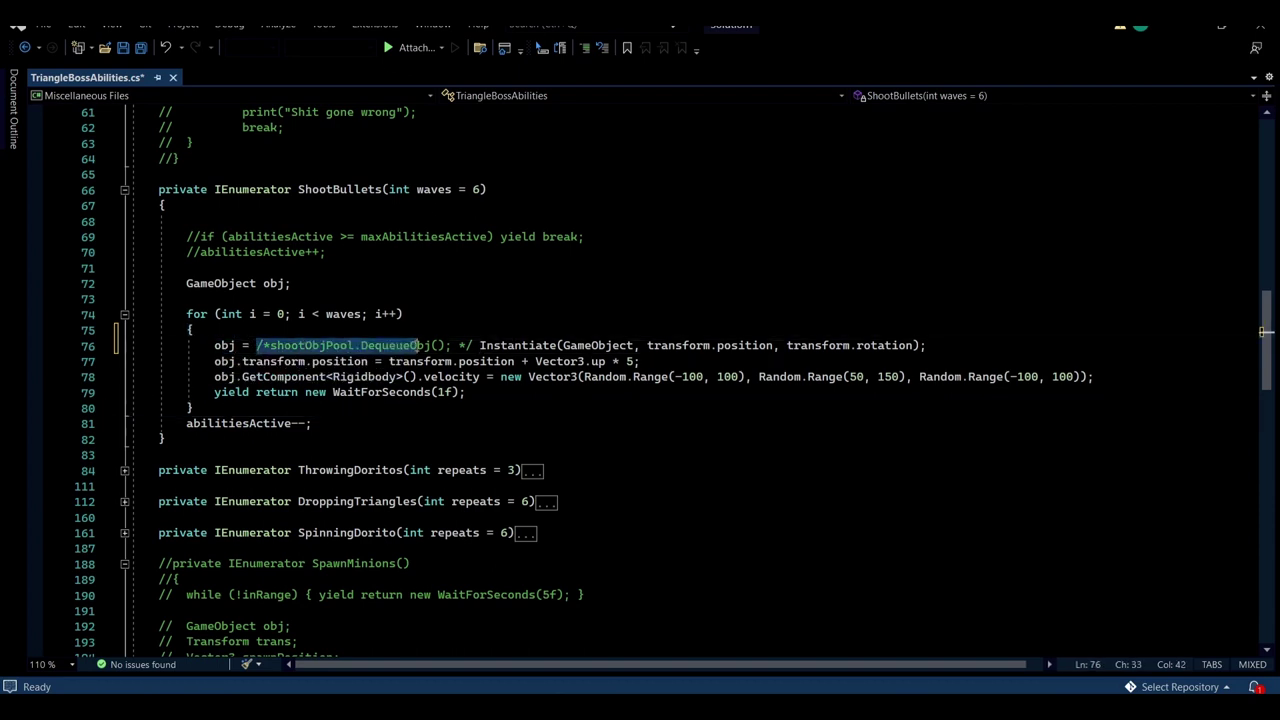
left_click(451, 346)
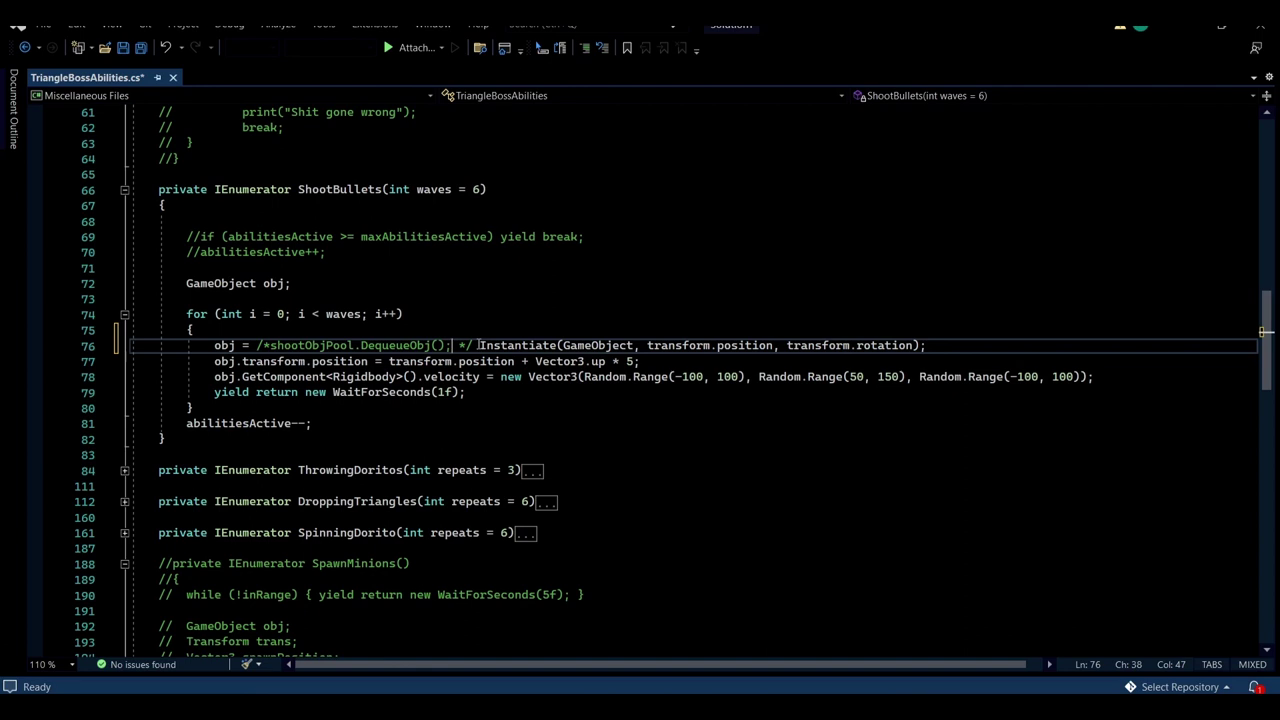
Highlight the Instantiate call that now spawns bullets on line 76.
key("Right")
key("Right")
key("Right")
key("shift+Right")
key("shift+Right")
key("shift+Right")
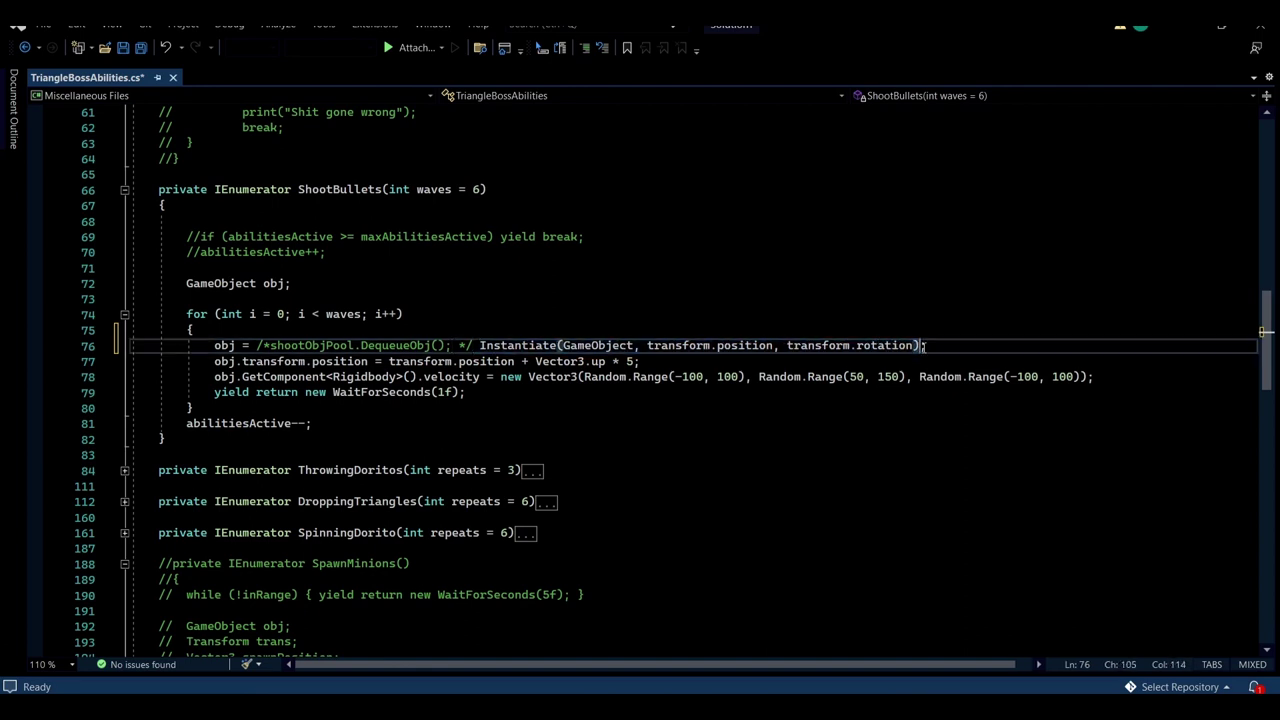
key("Right")
key("shift+Left")
key("shift+Left")
key("shift+Left")
key("shift+Left")
key("shift+Left")
key("shift+Left")
key("shift+Left")
key("shift+Left")
key("shift+Left")
key("Left")
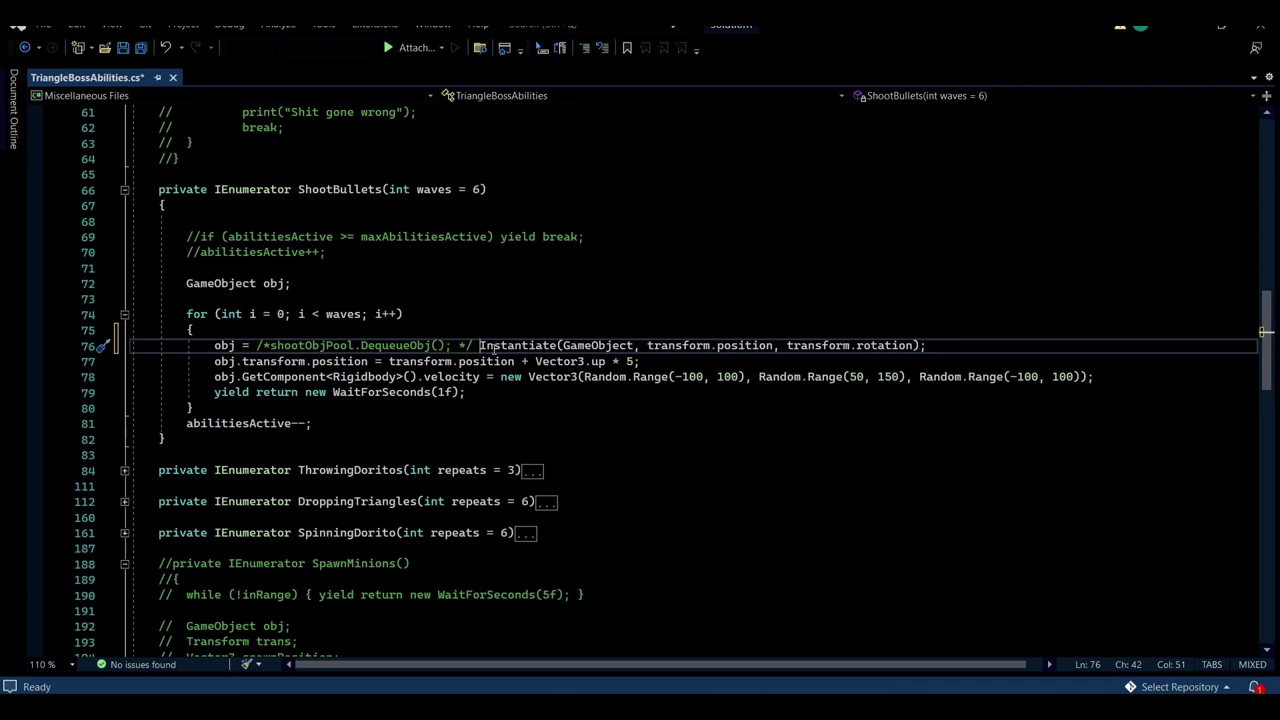
left_click_drag(481, 345, 920, 345)
key("Right")
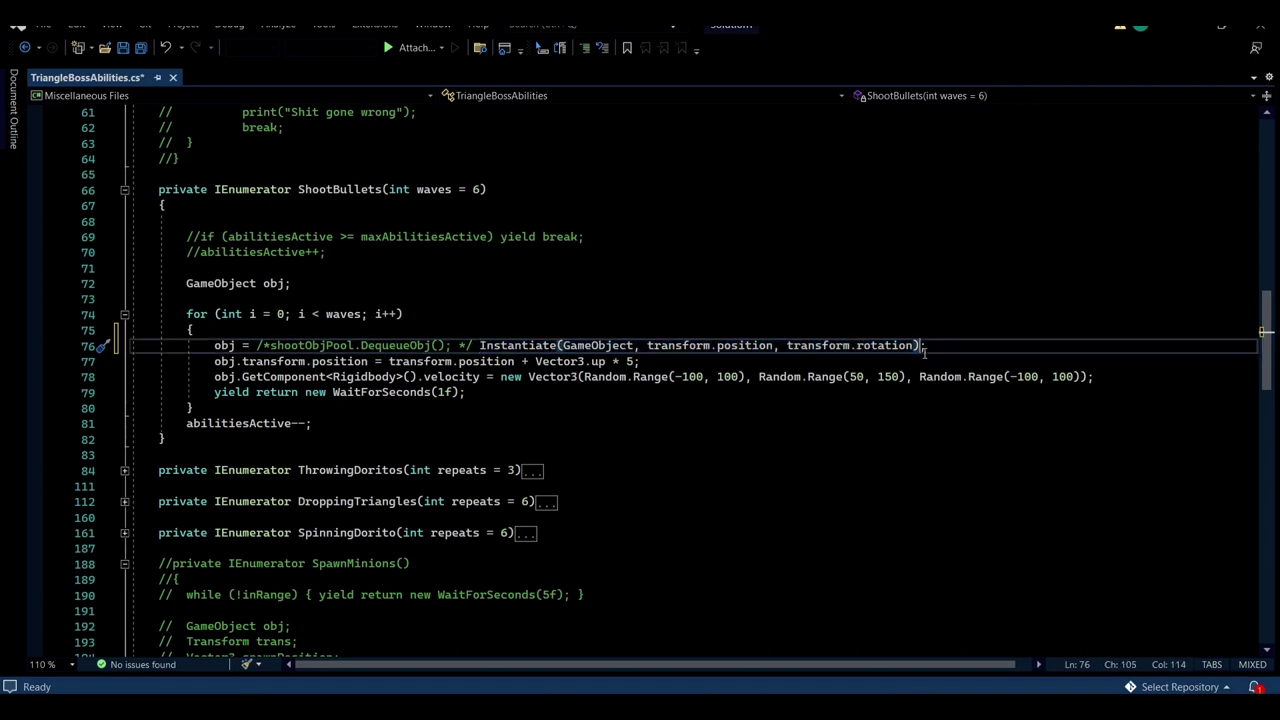
left_click_drag(478, 345, 920, 345)
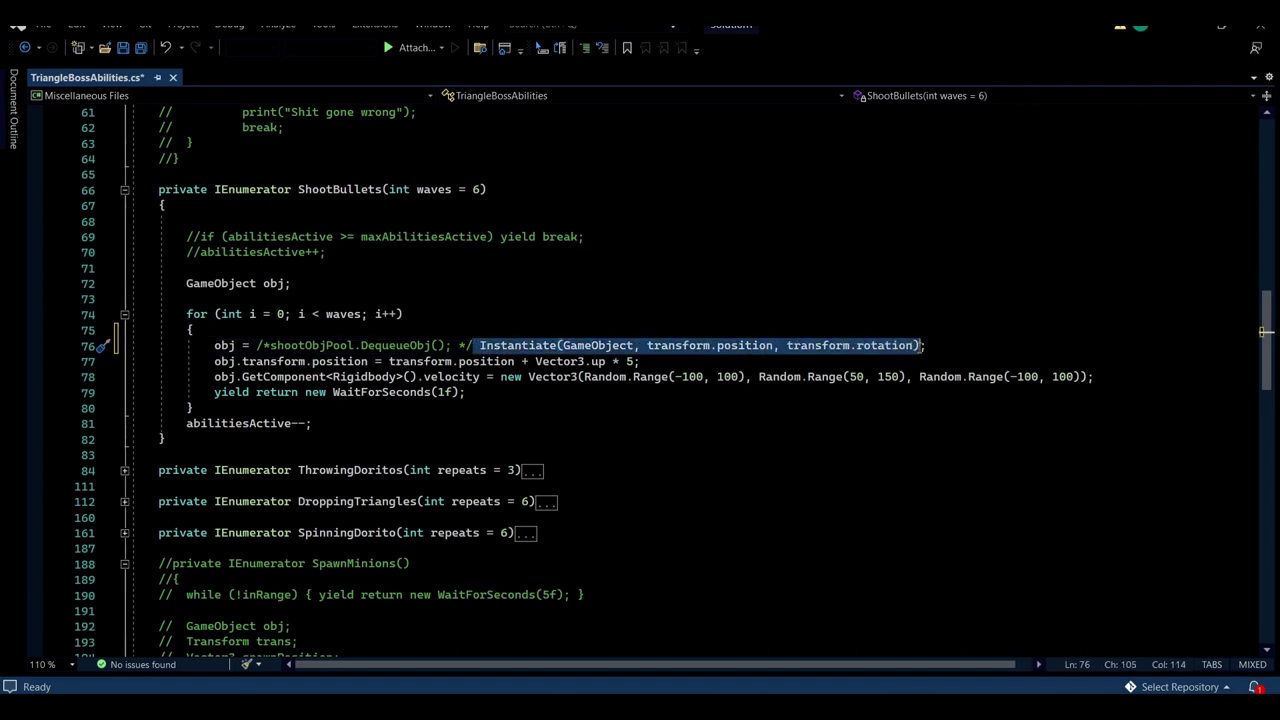
key("Right")
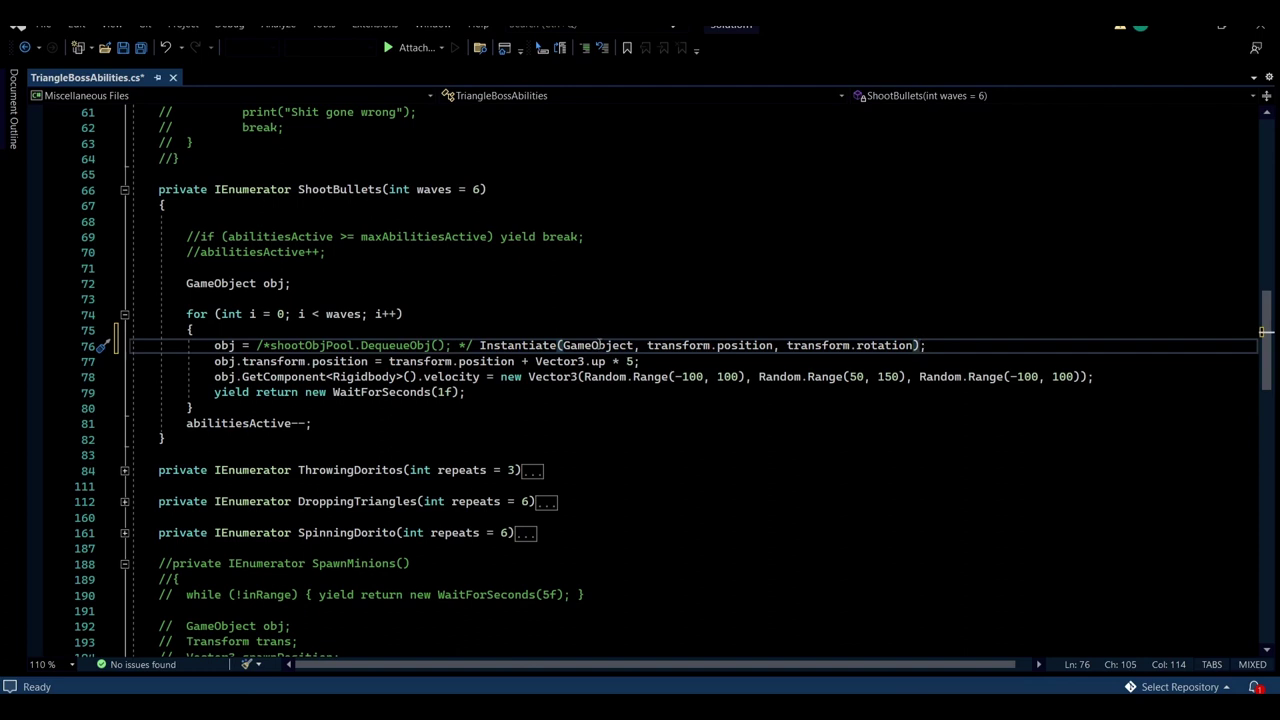
double_click(598, 345)
left_click(716, 345)
double_click(745, 345)
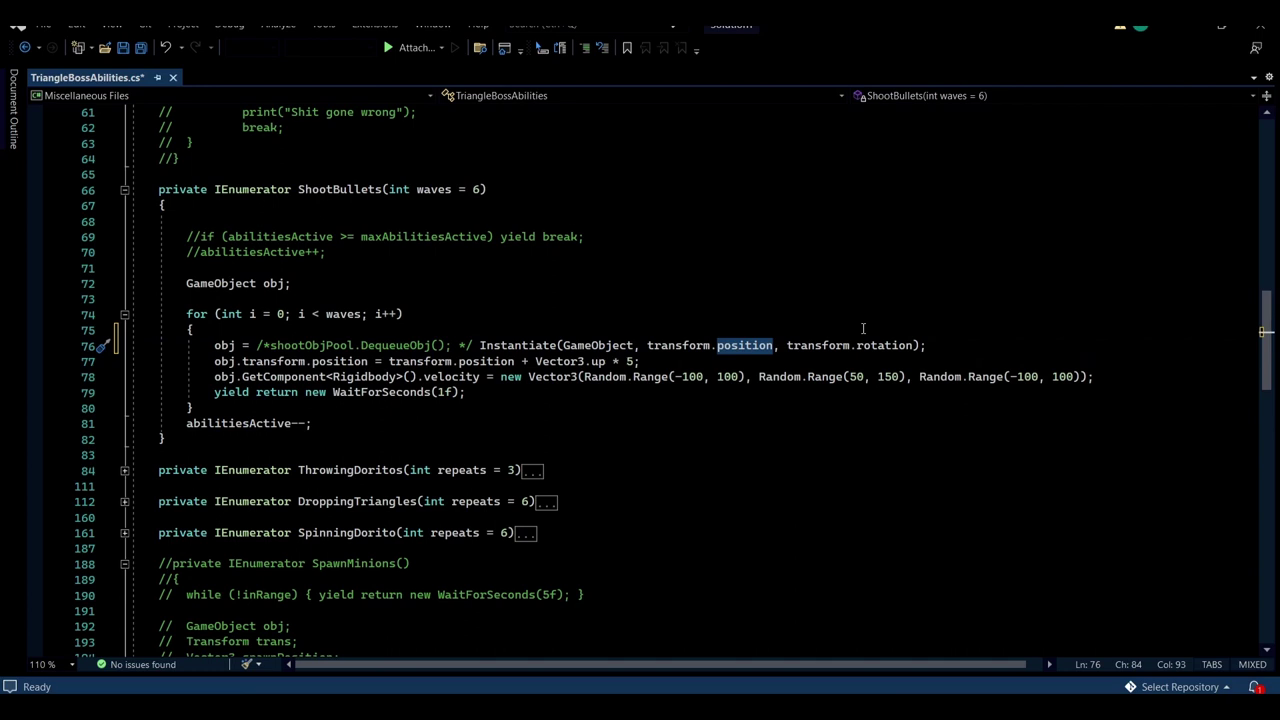
double_click(885, 345)
key("Down")
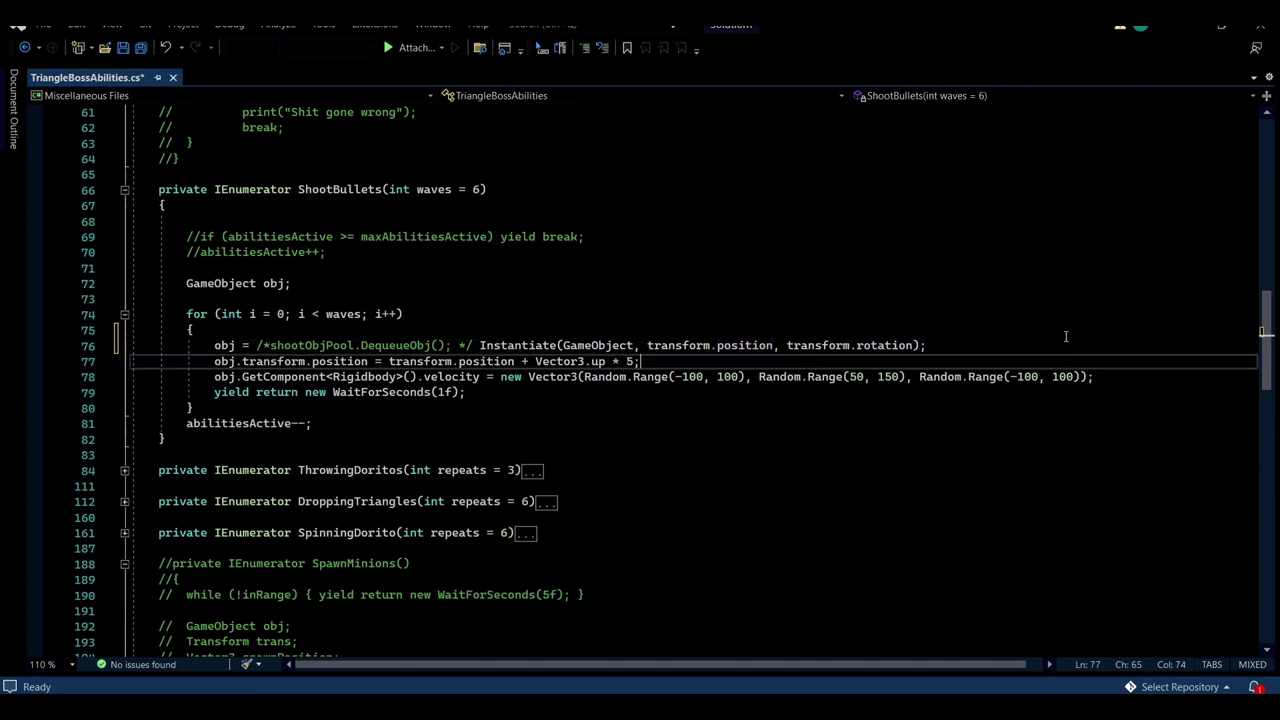
left_click(1066, 336)
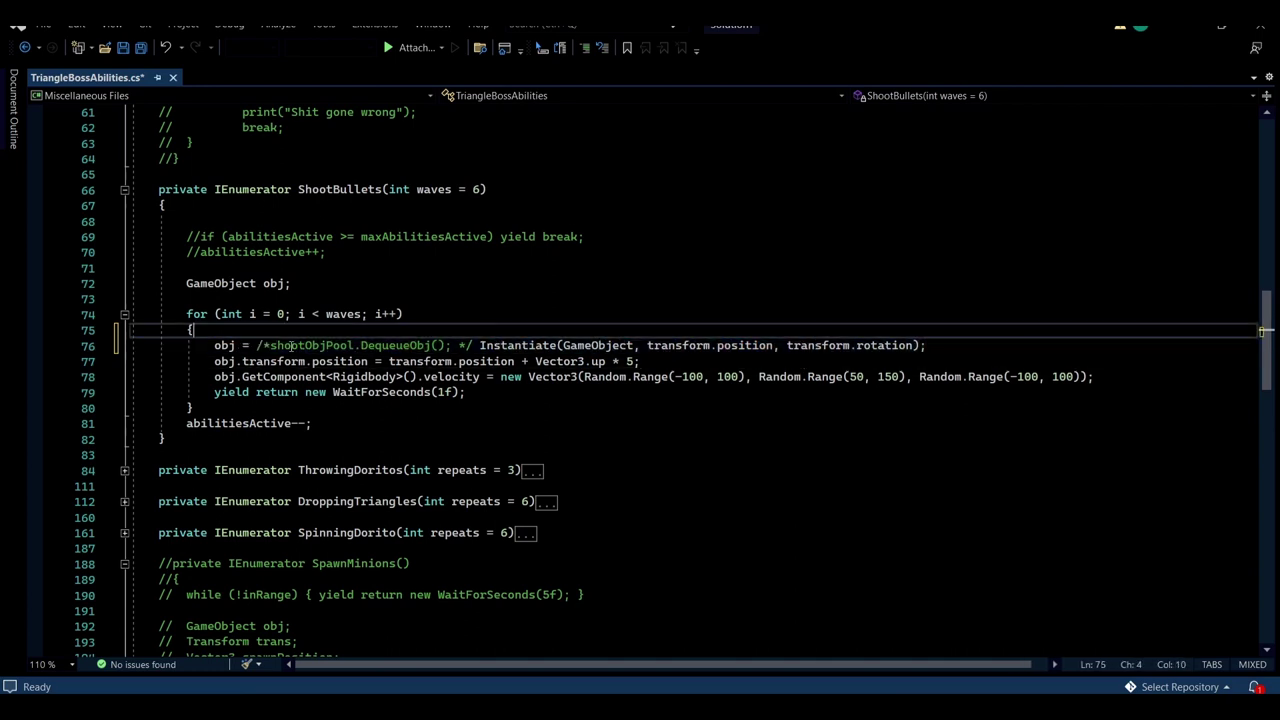
double_click(222, 345)
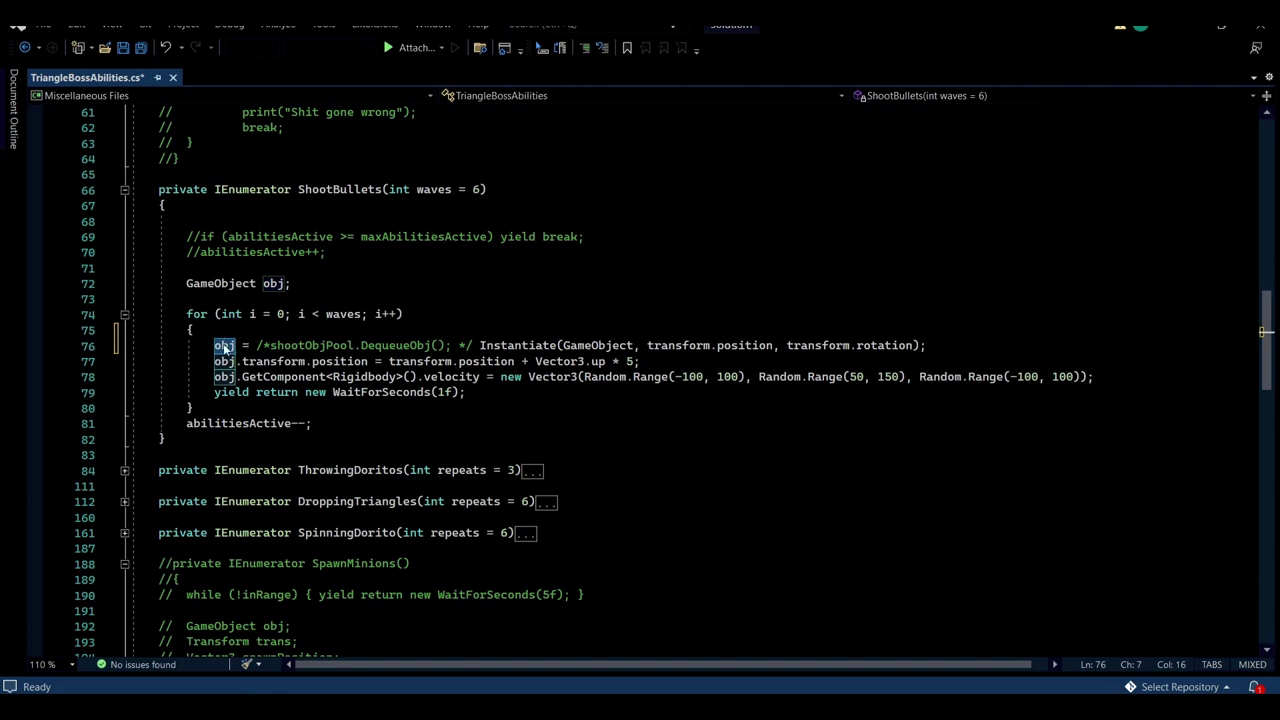
left_click_drag(294, 283, 143, 283)
left_click(349, 296)
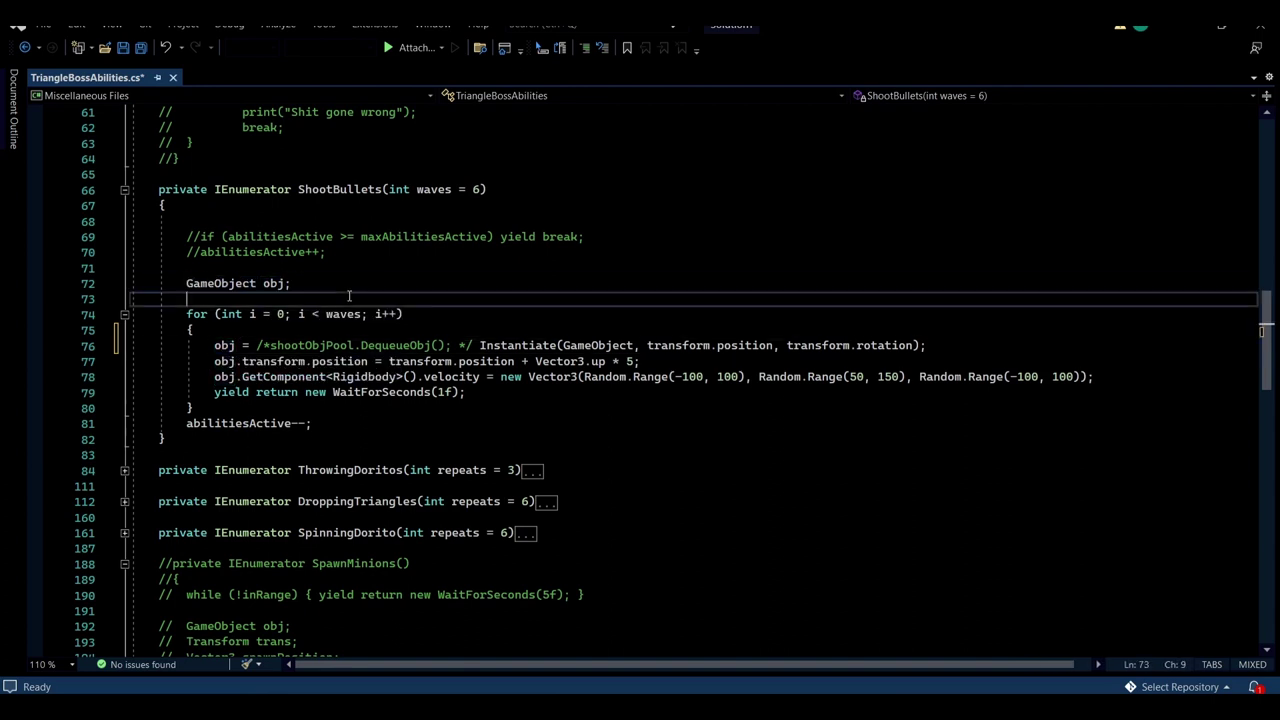
scroll(335, 334, "up", 1, "ctrl")
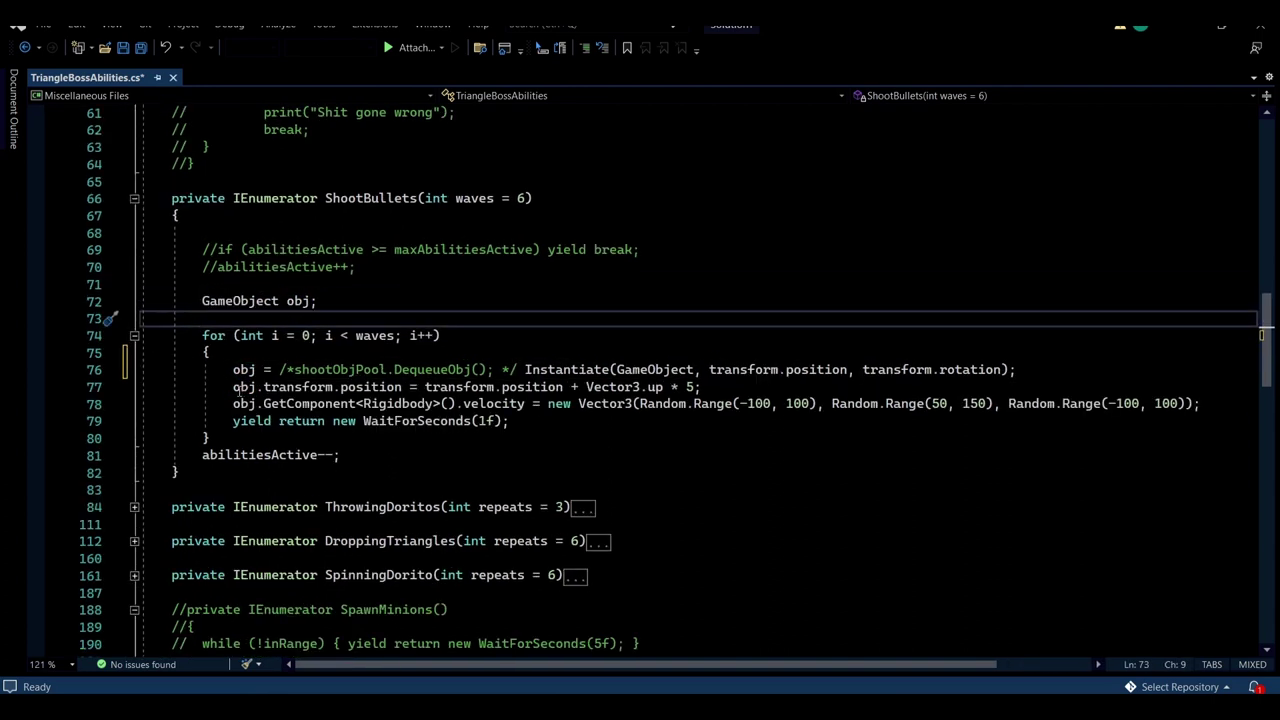
mouse_move(234, 387)
left_mouse_down()
mouse_move(701, 387)
mouse_move(571, 387)
left_mouse_up()
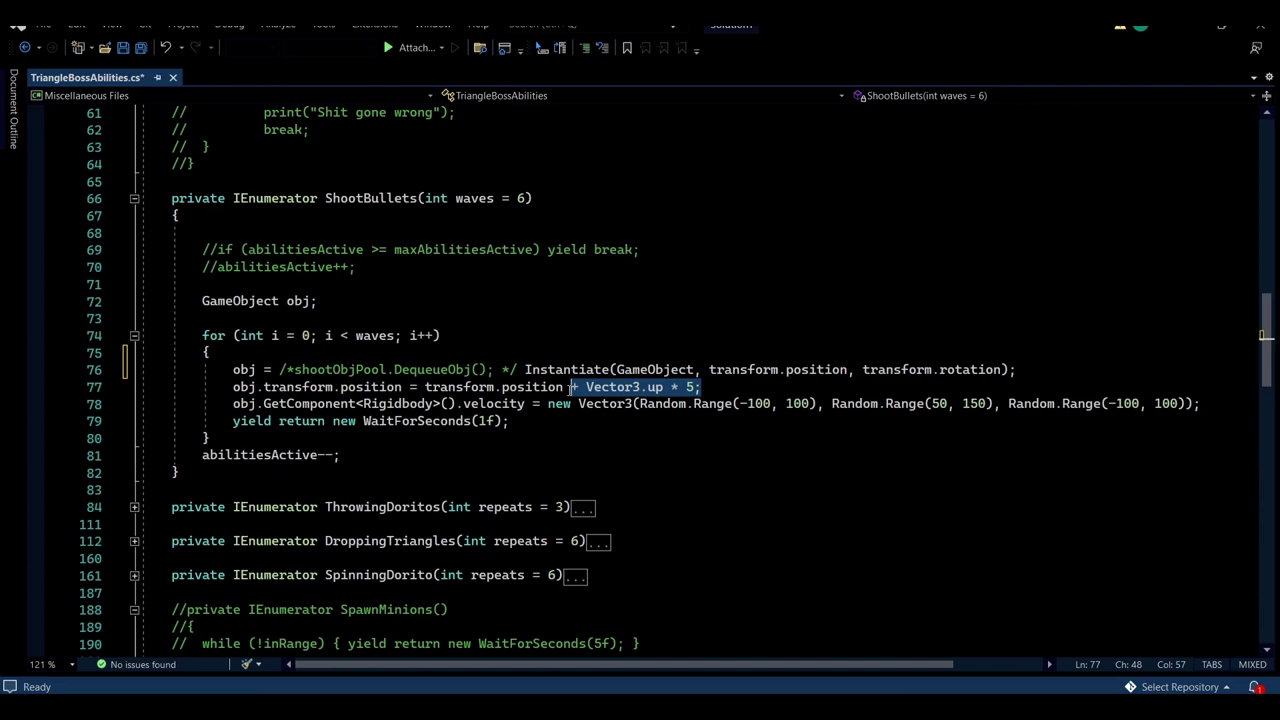
scroll(571, 387, "down", 1, "ctrl")
mouse_move(150, 377)
left_mouse_down()
mouse_move(517, 361)
mouse_move(1087, 377)
left_mouse_up()
left_click(488, 377)
scroll(483, 377, "right", 1)
key("End")
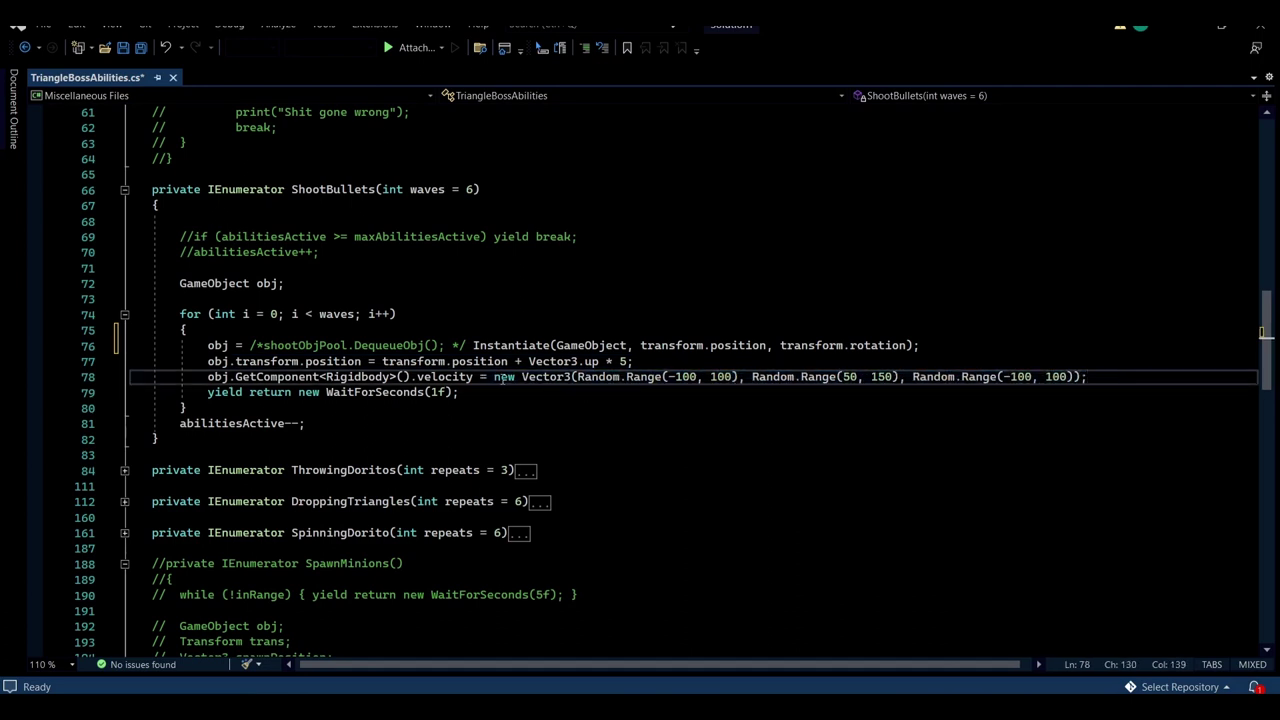
left_click_drag(497, 377, 1090, 377)
key("End")
left_click_drag(605, 377, 877, 377)
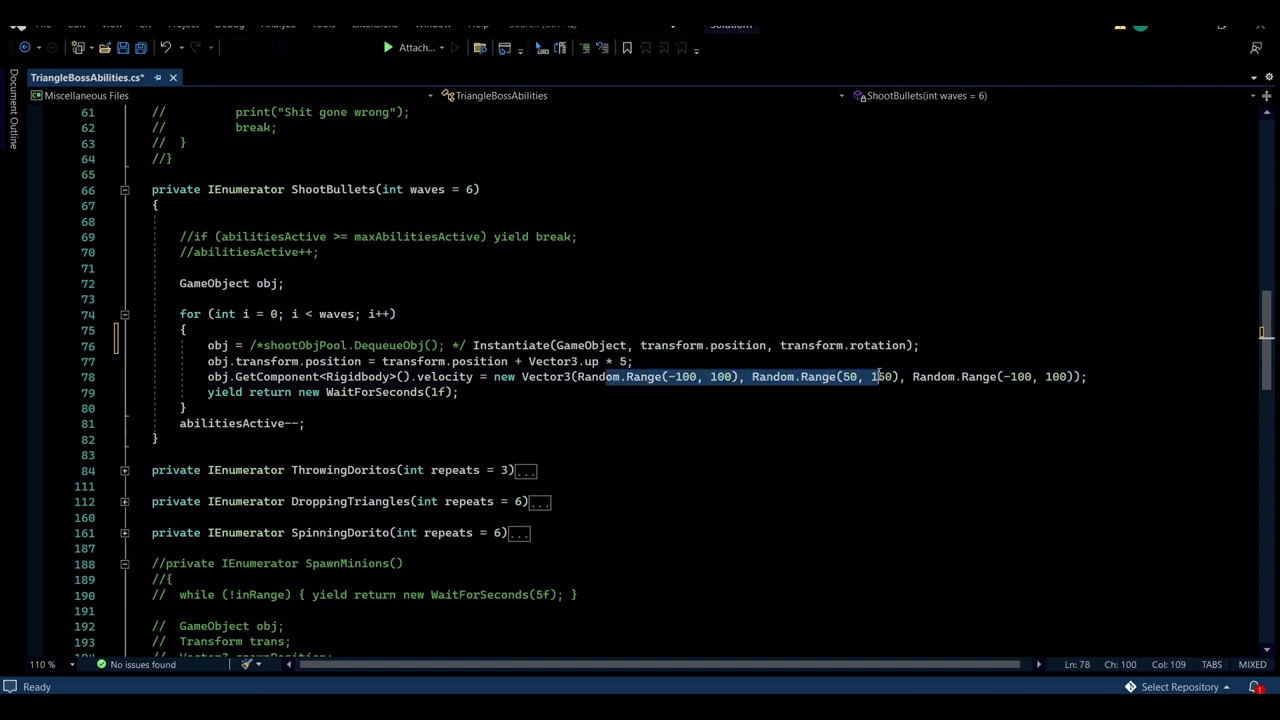
left_click(877, 377)
left_click_drag(669, 377, 696, 377)
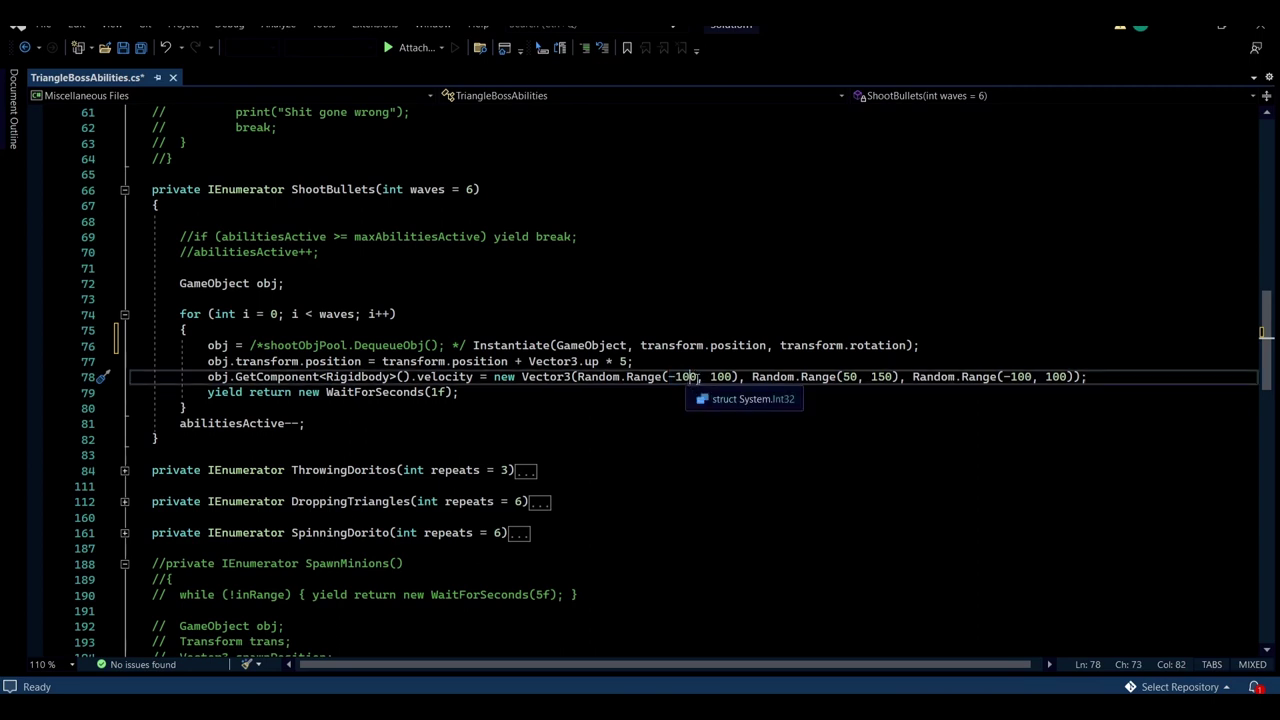
left_click(716, 377)
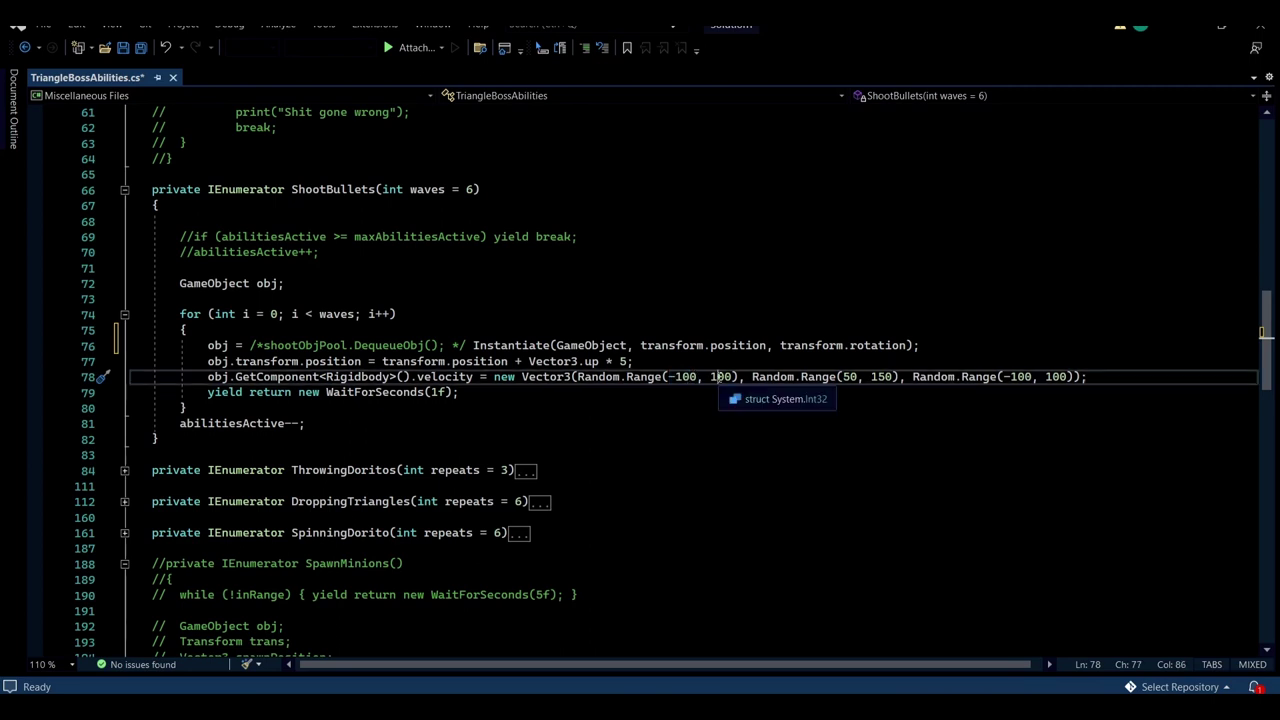
left_click(848, 377)
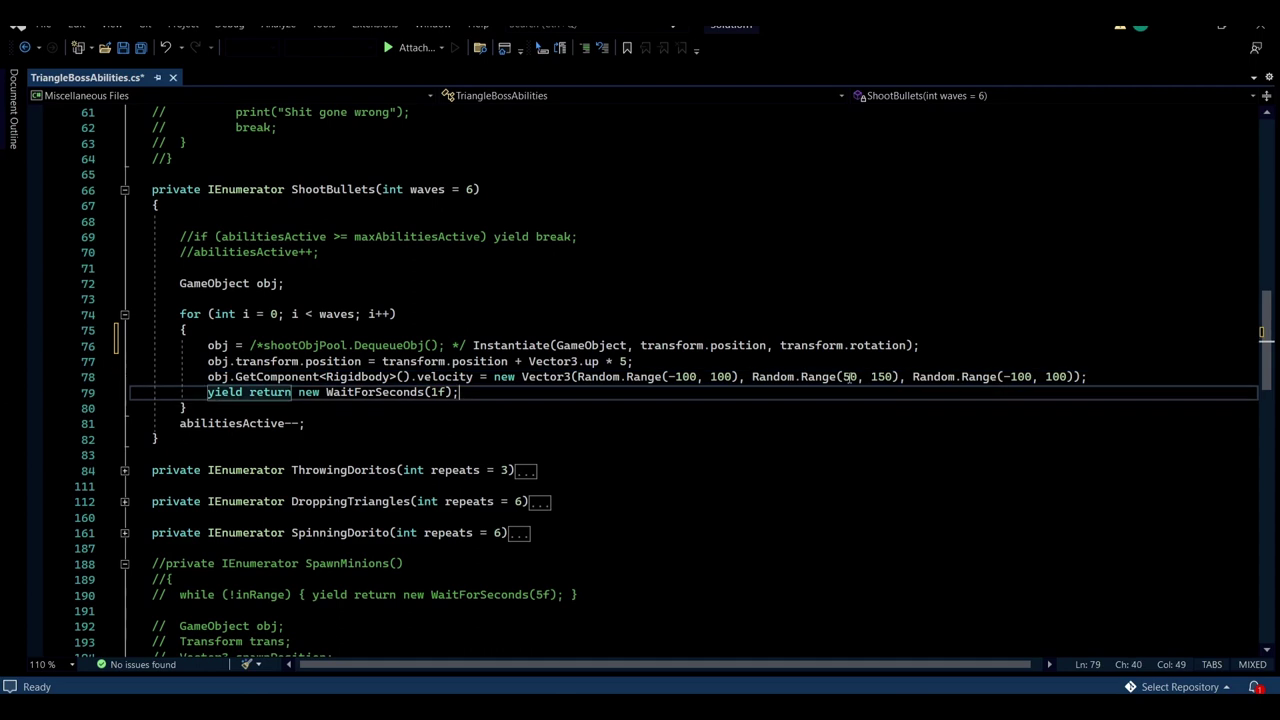
left_click(876, 377)
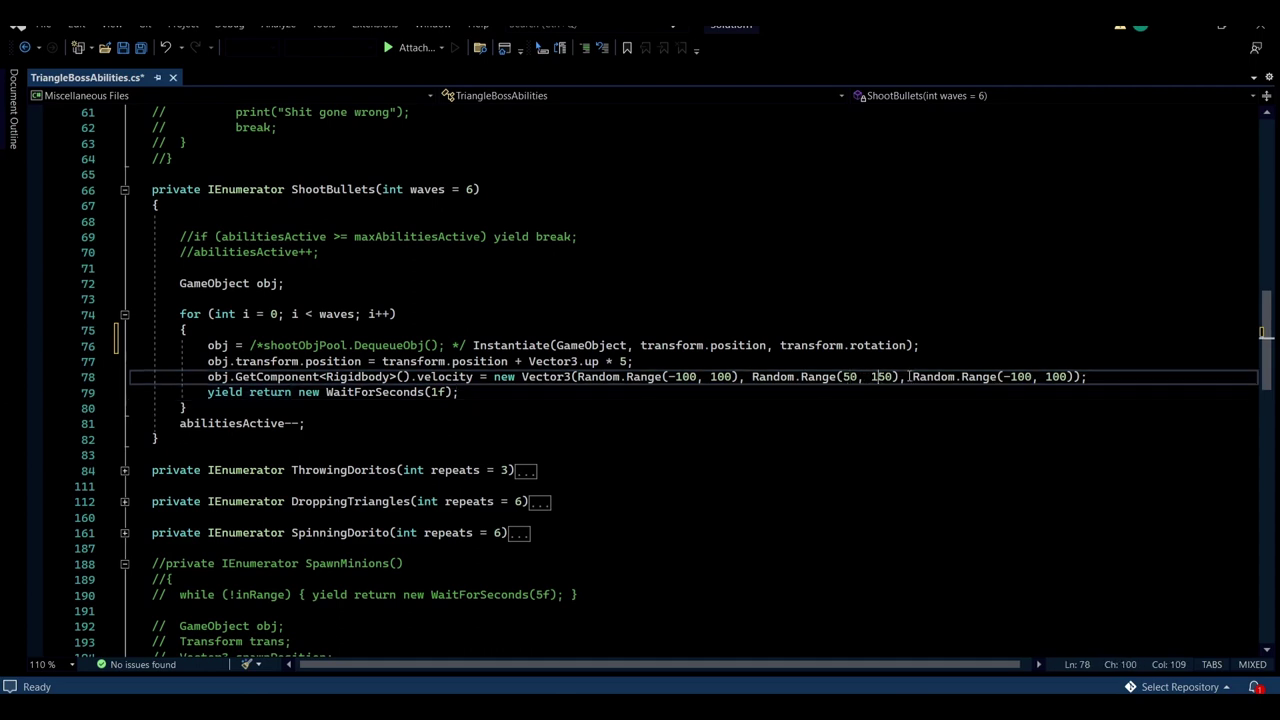
mouse_move(908, 377)
left_mouse_down()
mouse_move(752, 377)
mouse_move(902, 379)
left_mouse_up()
left_click(752, 377)
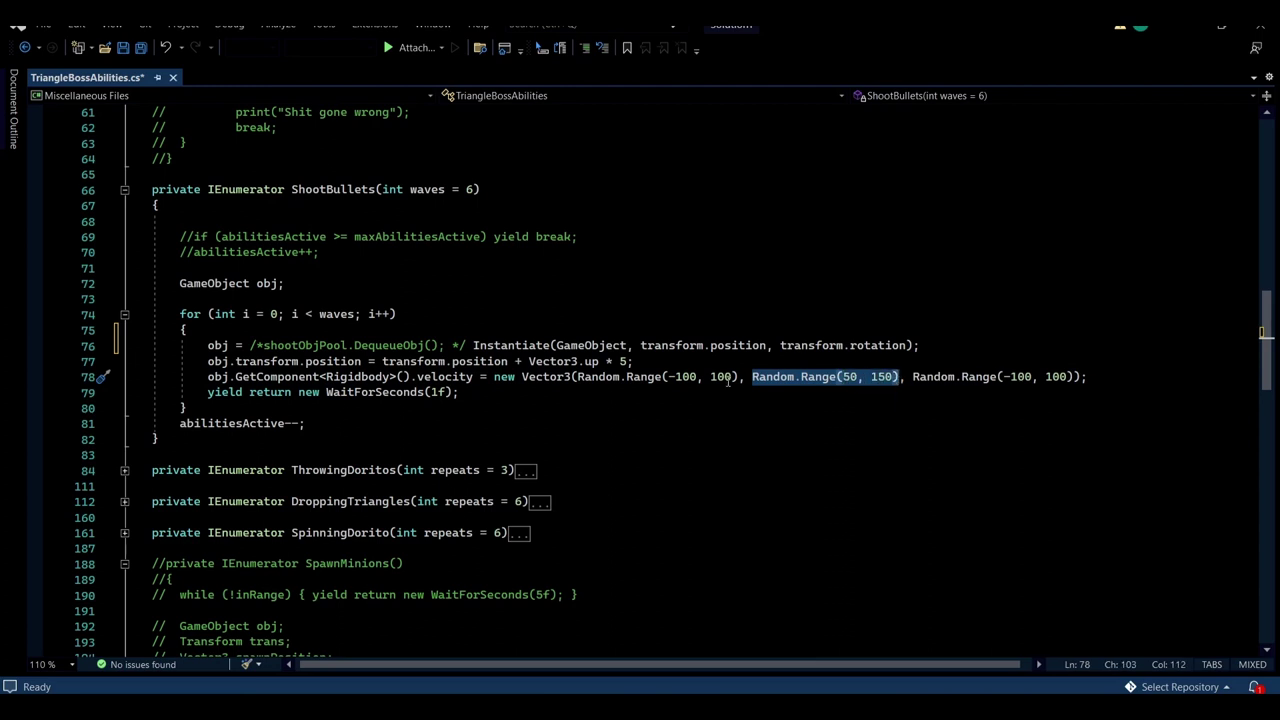
left_click_drag(738, 377, 577, 377)
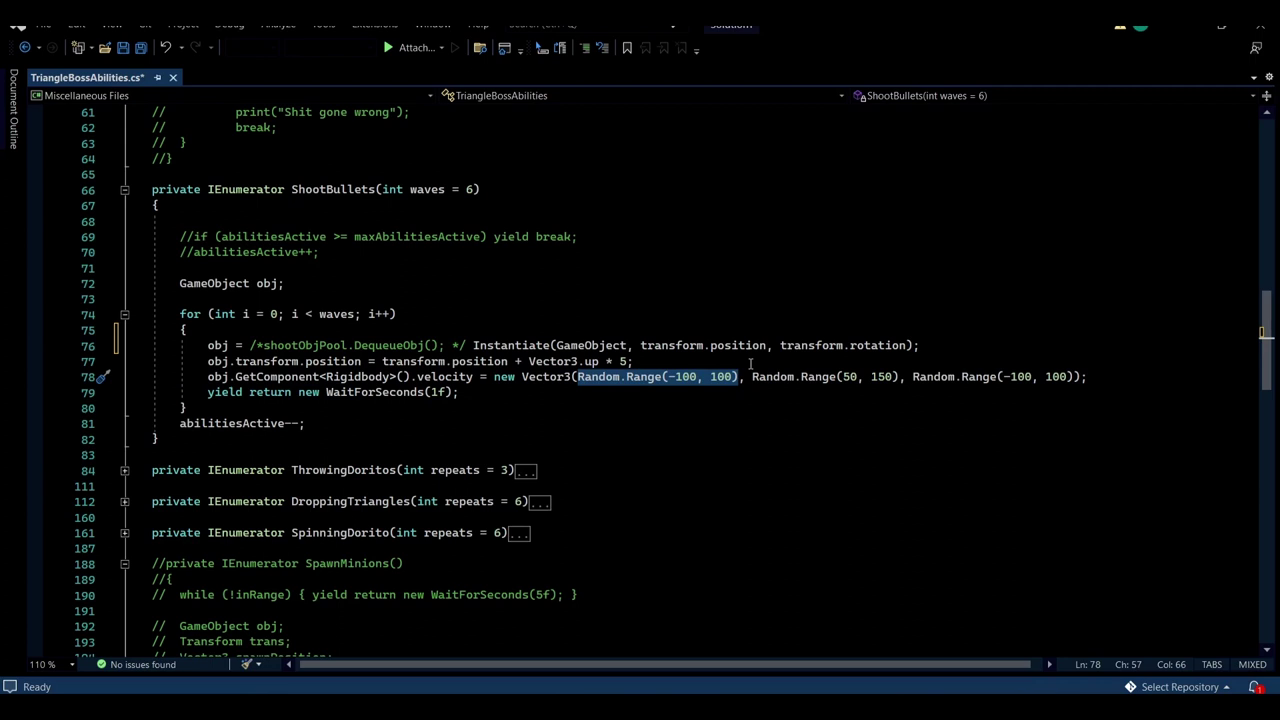
left_click(641, 377)
left_click(1011, 381)
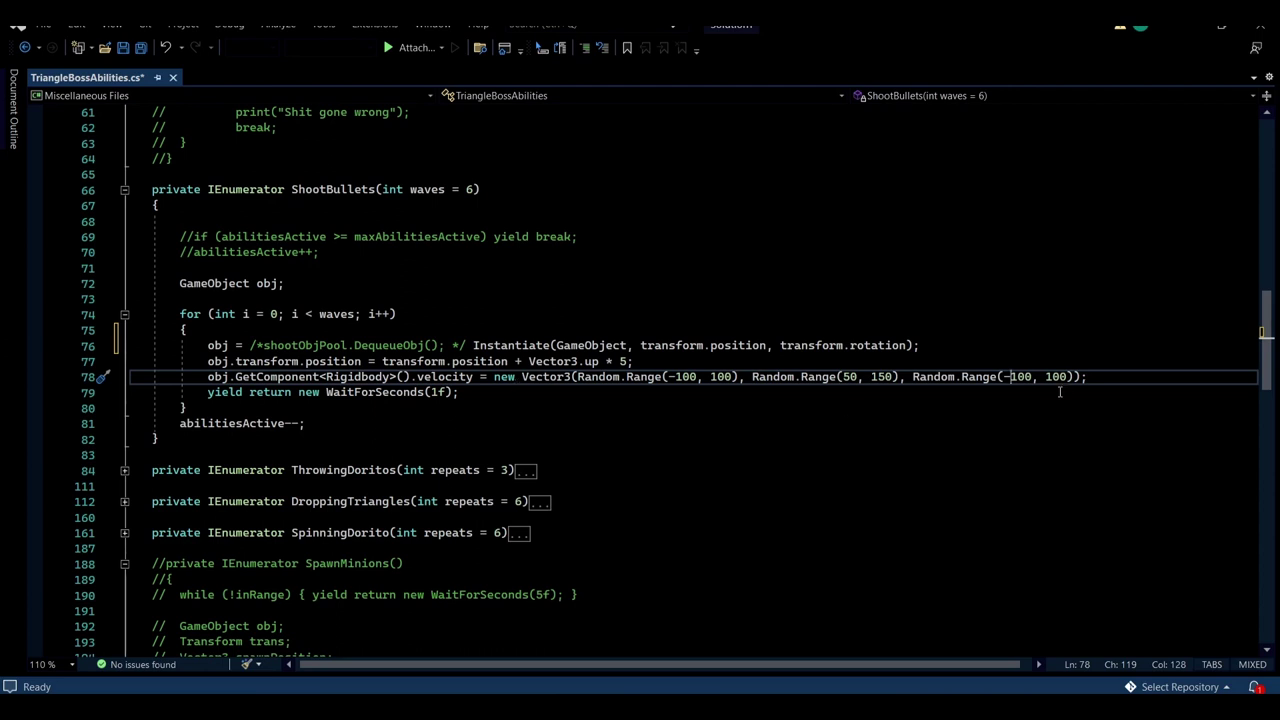
Inspect the velocity line and the one-second wait closing the loop.
left_click_drag(1088, 376, 235, 376)
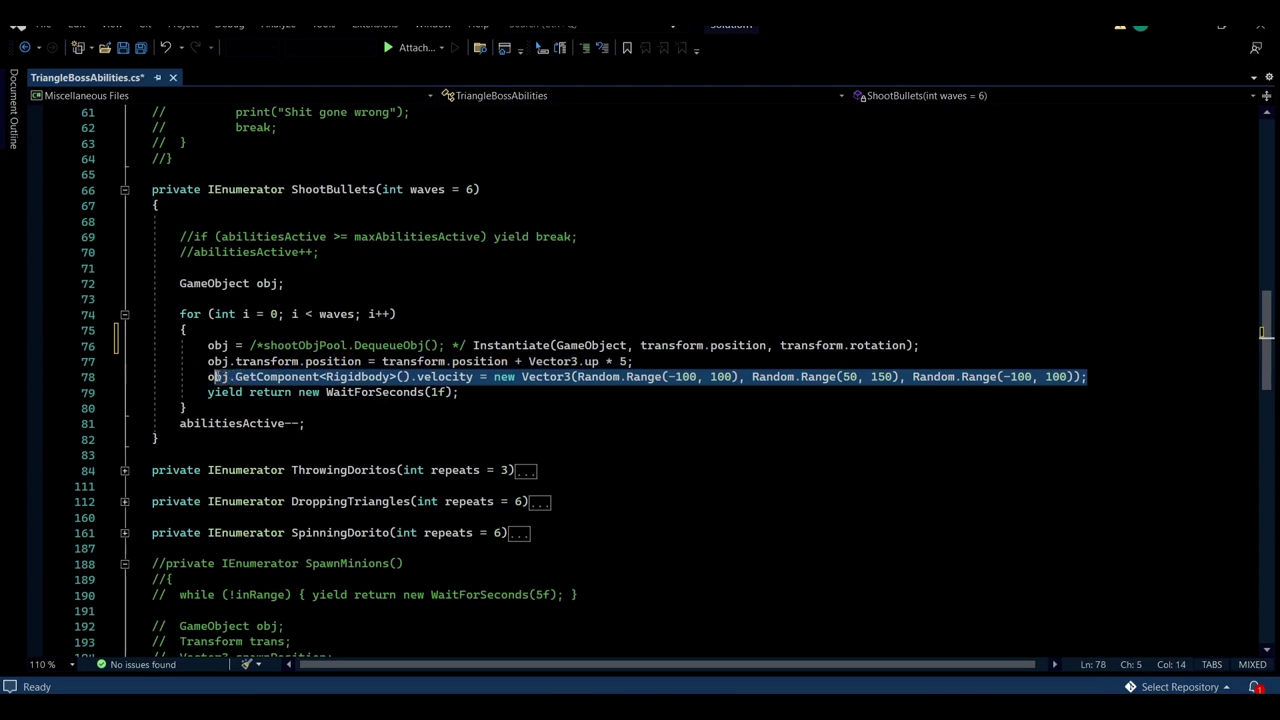
left_click(235, 376)
left_click(437, 392)
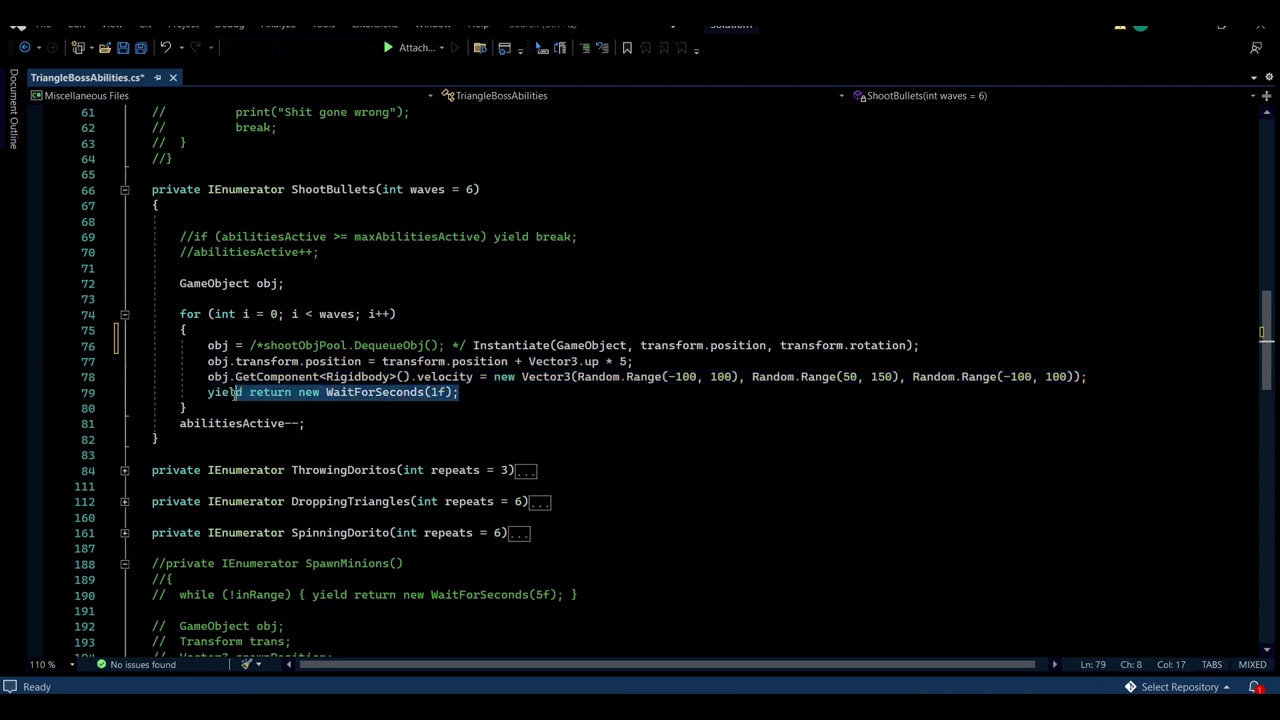
left_click(208, 392)
mouse_move(202, 393)
left_mouse_down()
mouse_move(436, 406)
mouse_move(458, 392)
left_mouse_up()
left_click(430, 392)
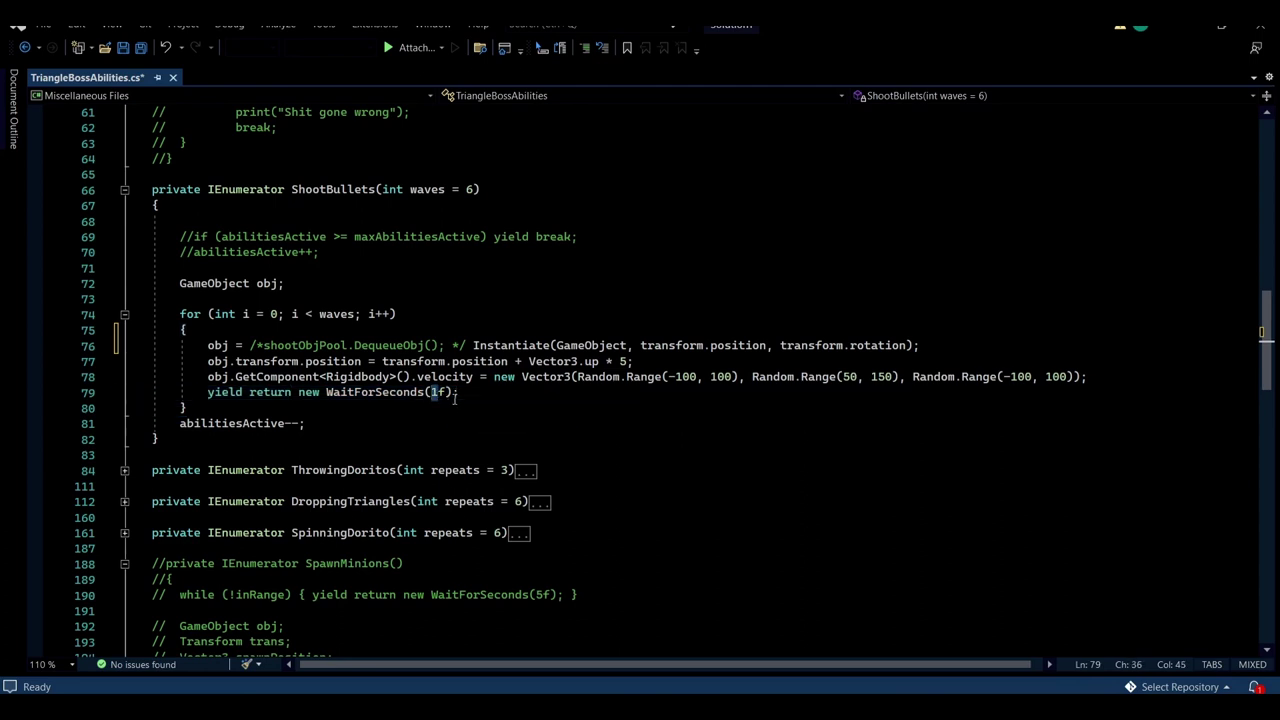
Highlight the IEnumerator declarations and select the wait statement on line 79.
double_click(253, 195)
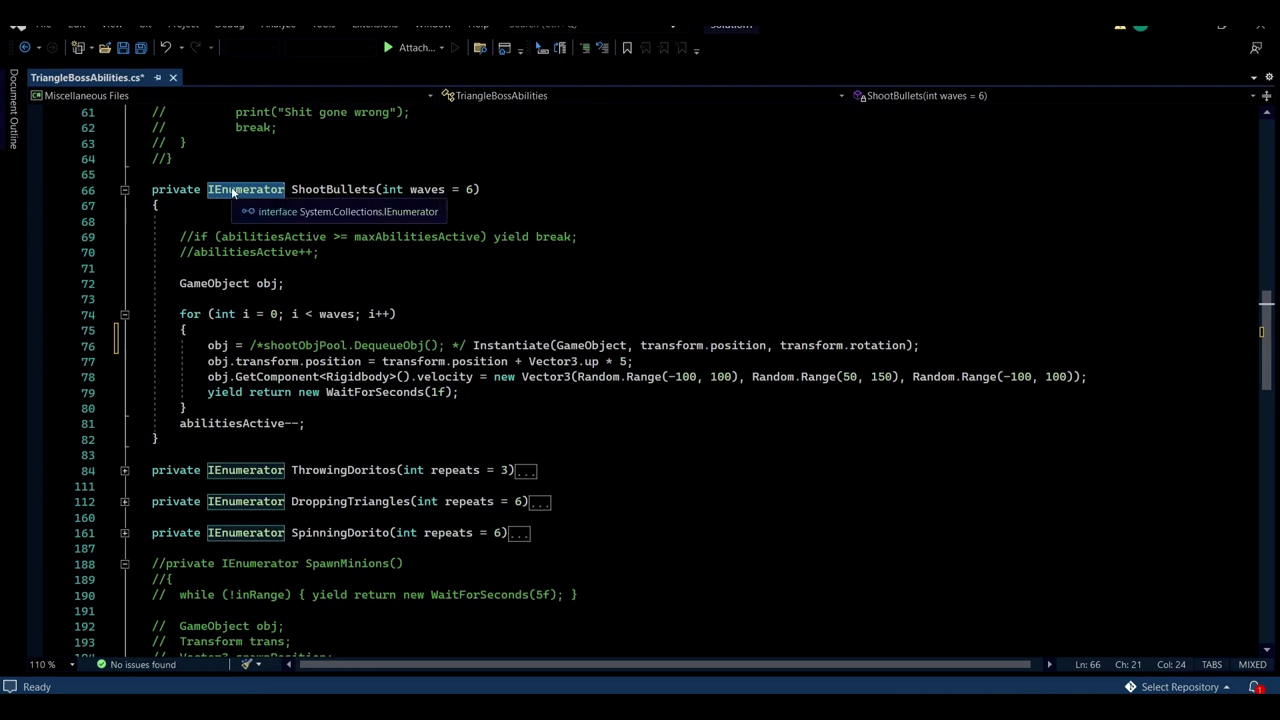
mouse_move(208, 392)
left_mouse_down()
mouse_move(458, 392)
mouse_move(208, 392)
left_mouse_up()
left_click(460, 392)
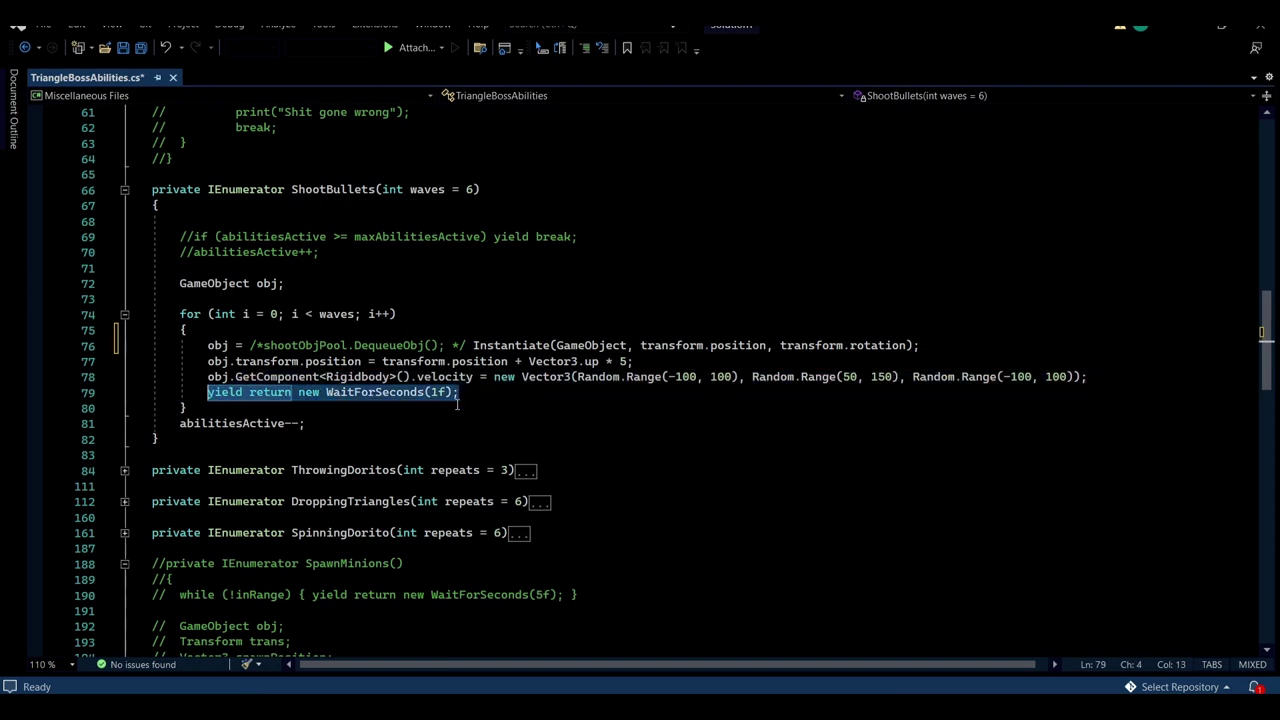
left_click(201, 392)
triple_click(201, 392)
type("//")
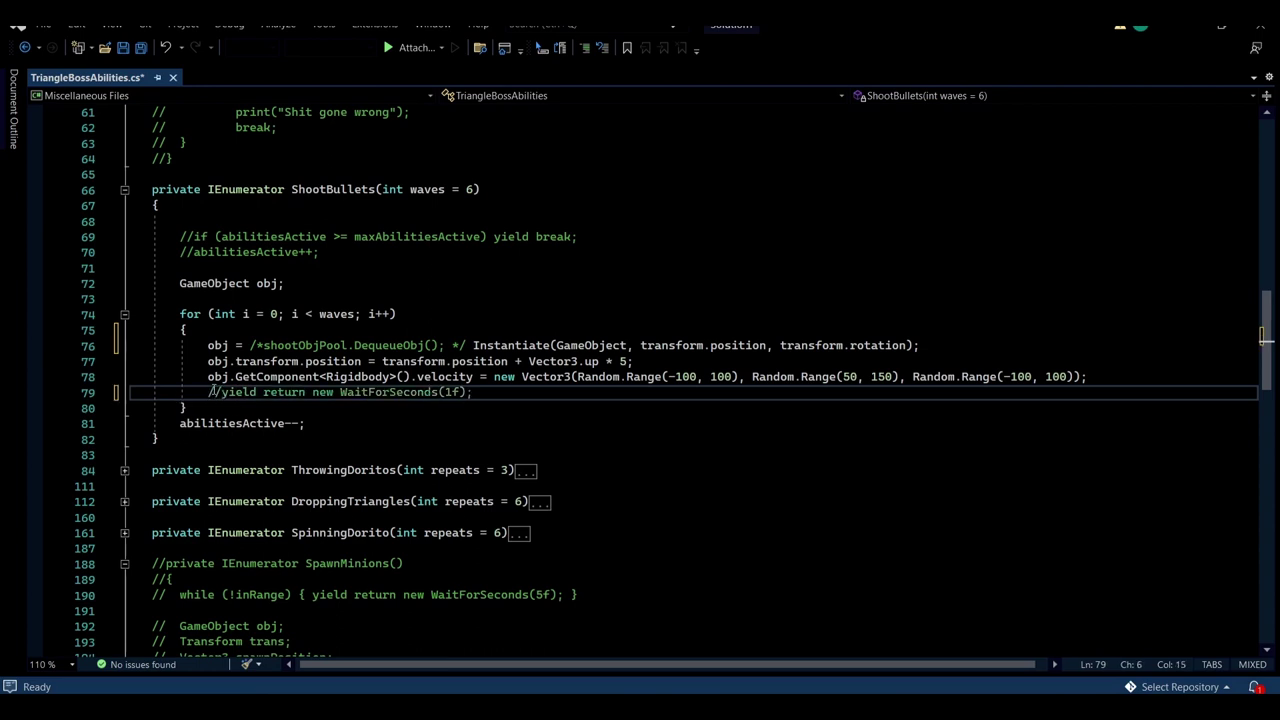
left_click(210, 392)
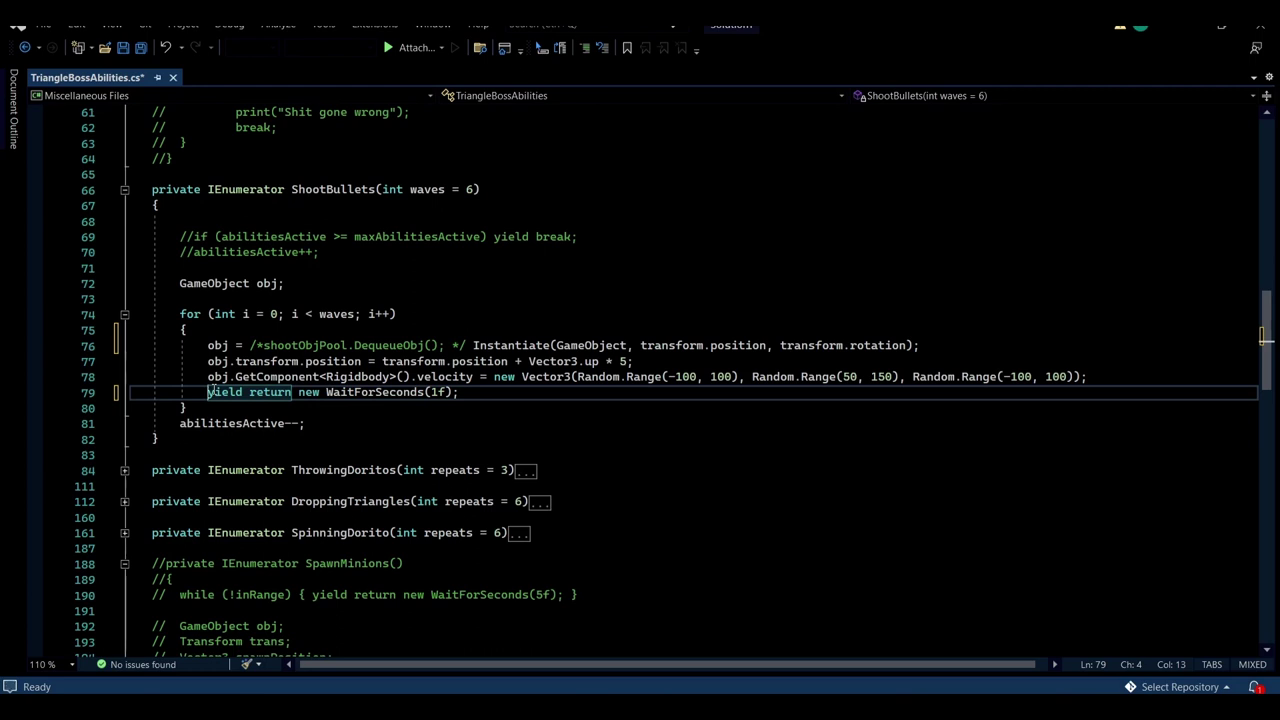
Prefix the abilitiesActive-- line with // and review the loop body.
key("Down")
key("Down")
key("Home")
type("//")
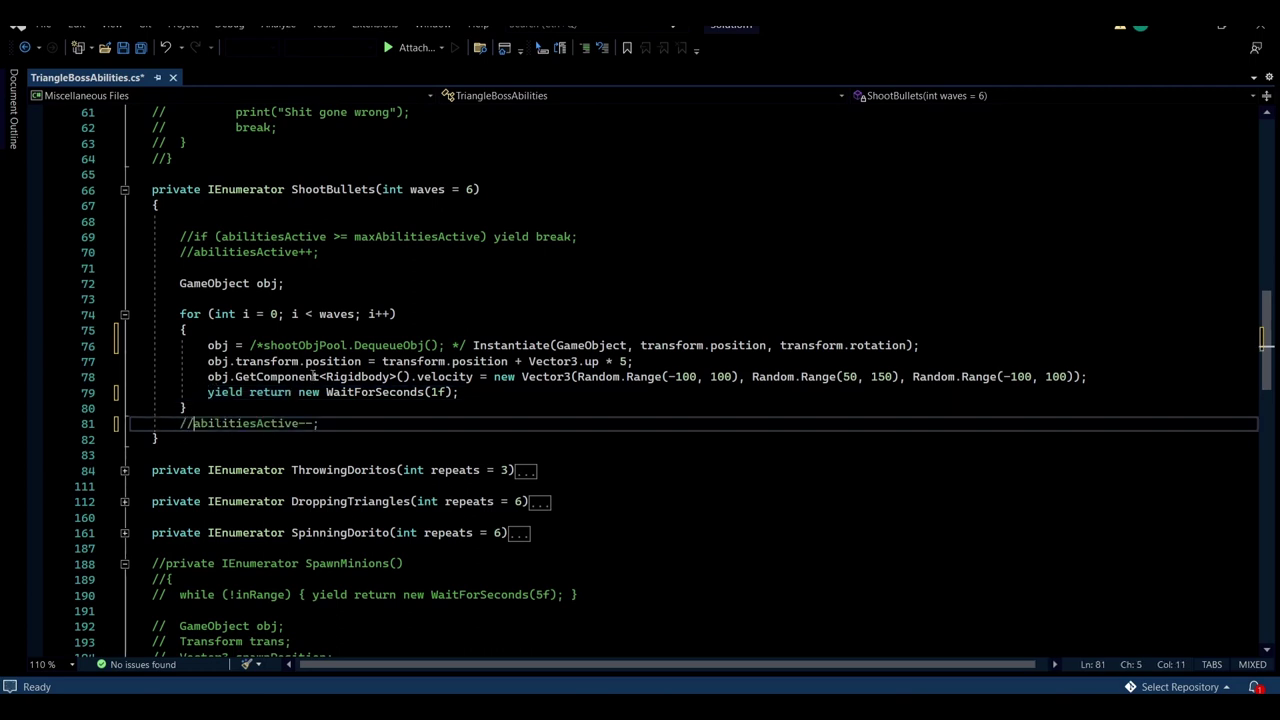
left_click_drag(287, 400, 265, 284)
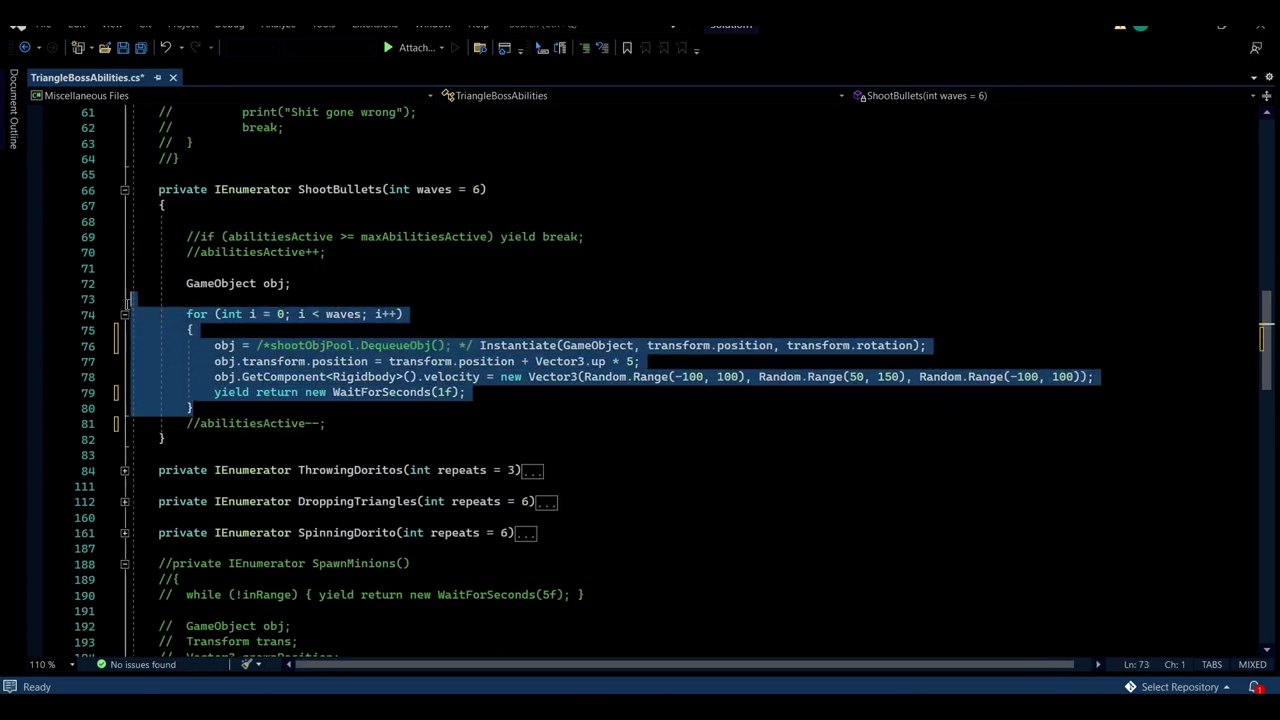
left_click(263, 284)
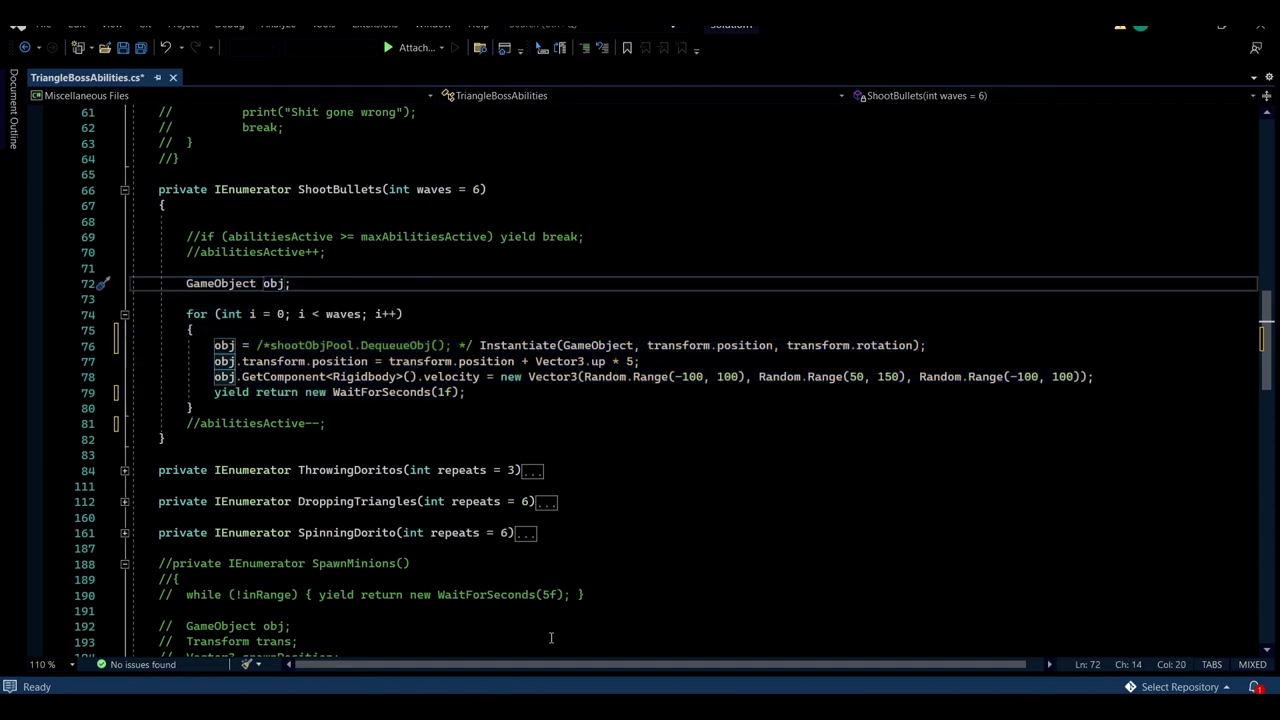
mouse_move(550, 700)
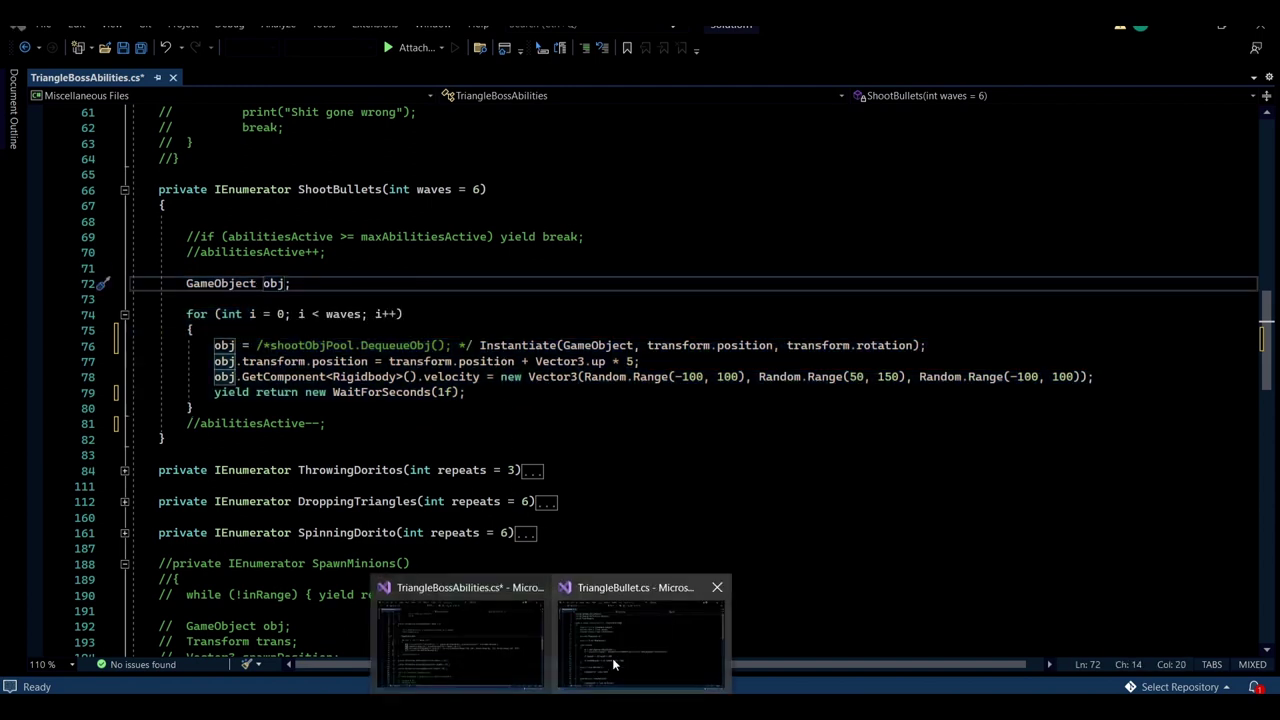
left_click(613, 661)
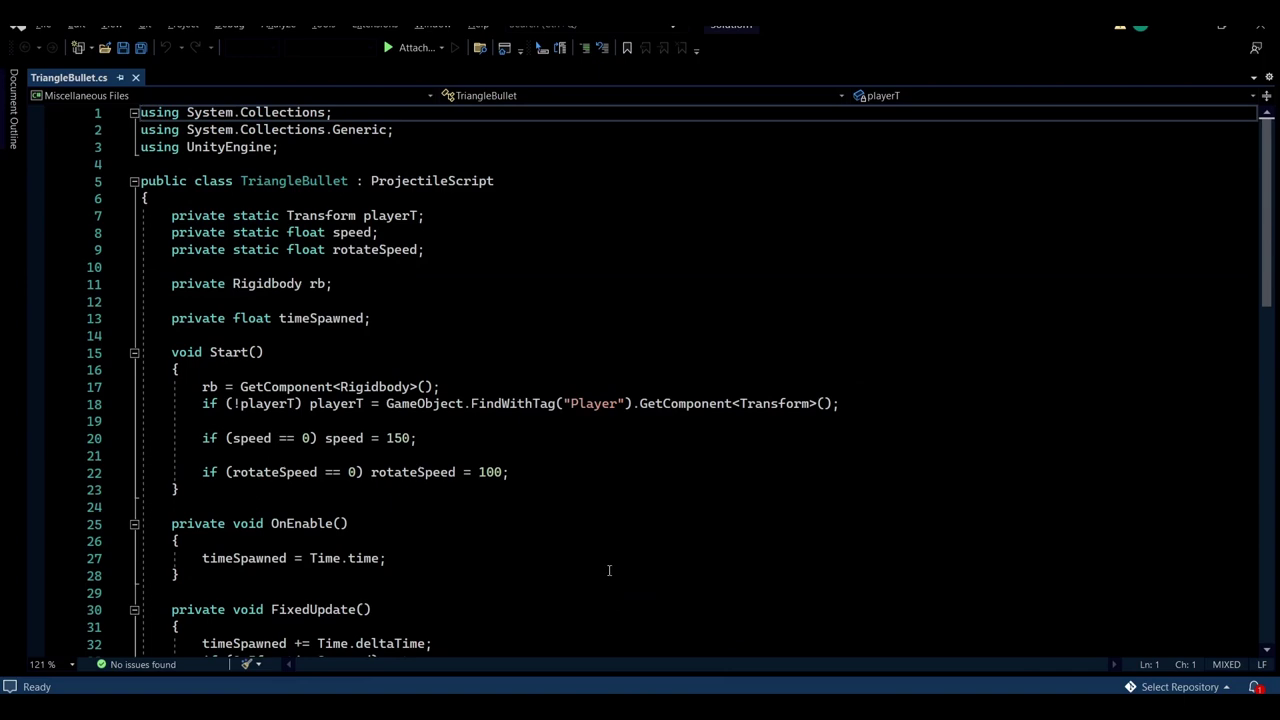
scroll(537, 526, "down", 1, "ctrl")
scroll(488, 477, "up", 2, "ctrl")
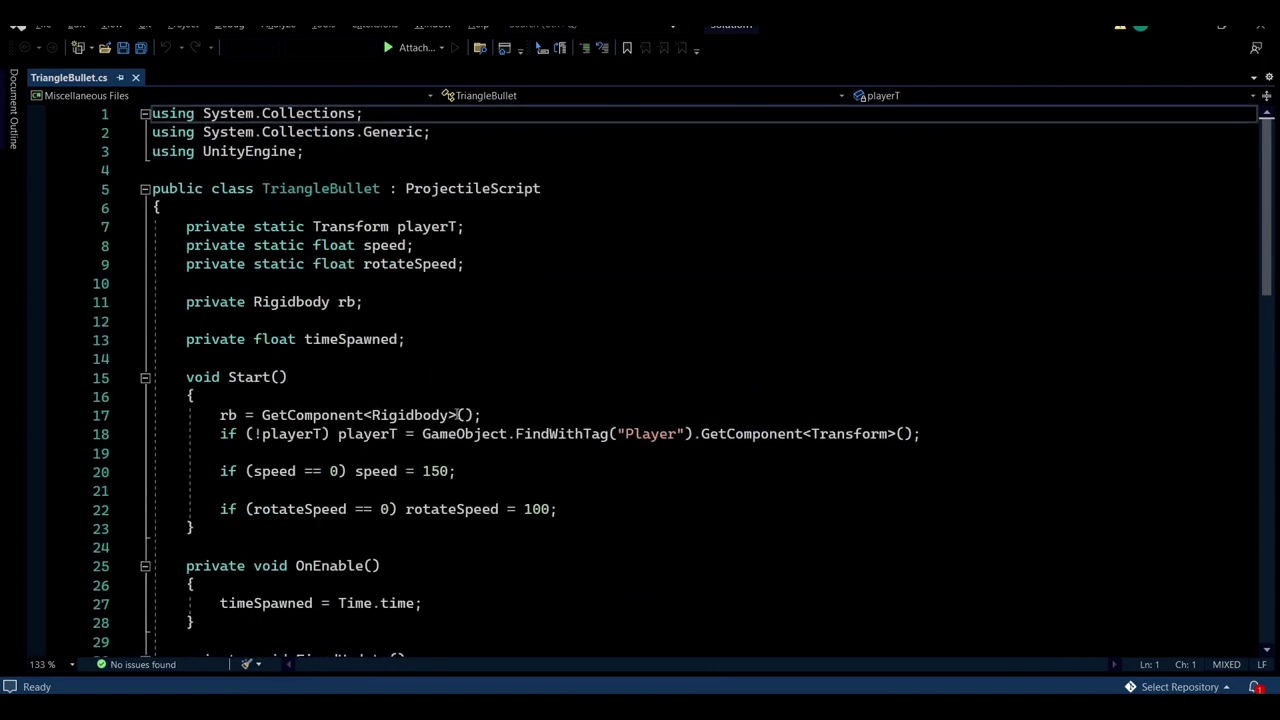
scroll(458, 414, "down", 1, "ctrl")
scroll(370, 297, "down", 1, "ctrl")
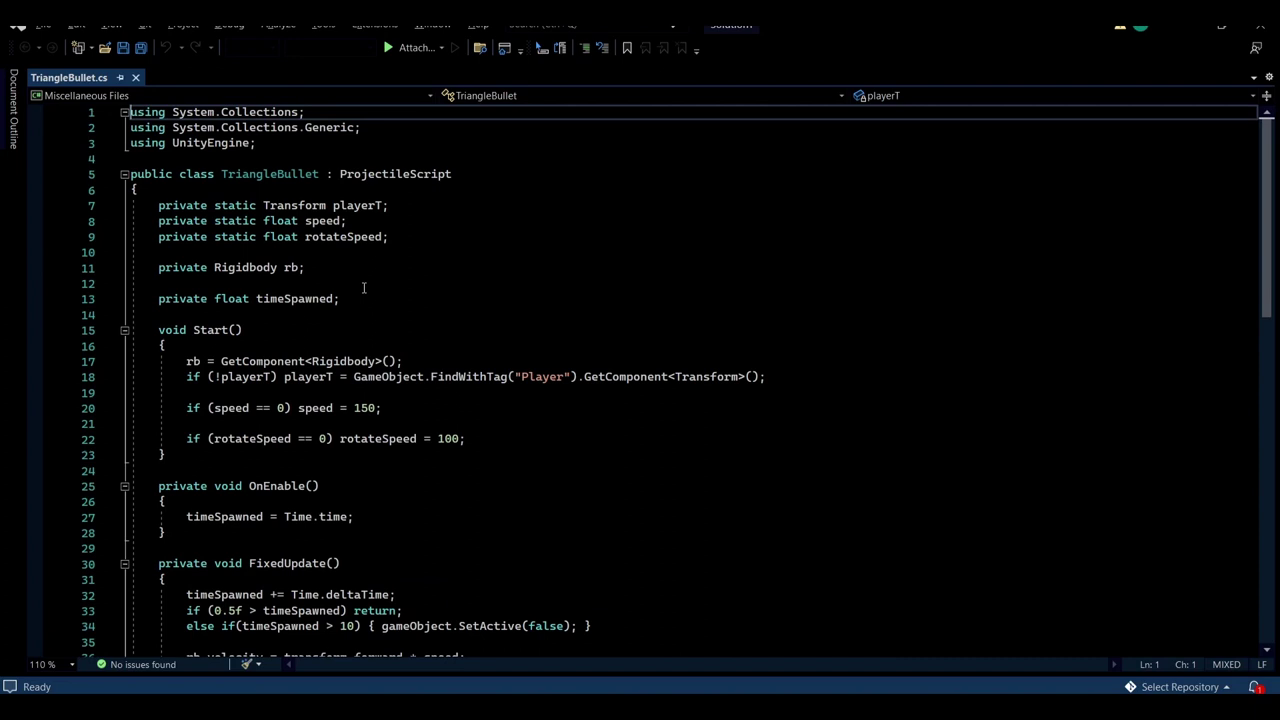
scroll(211, 207, "up", 1, "ctrl")
mouse_move(450, 213)
left_mouse_down()
mouse_move(140, 192)
mouse_move(157, 213)
mouse_move(274, 250)
mouse_move(432, 251)
left_mouse_up()
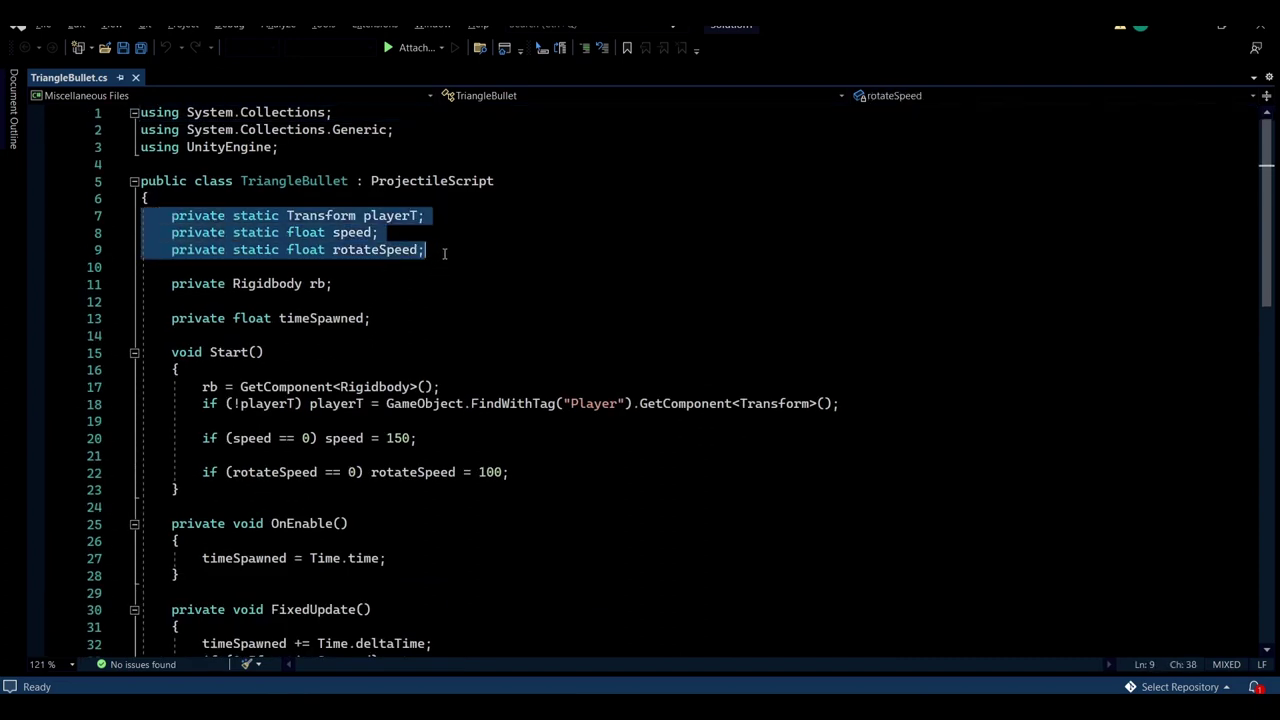
left_click(440, 252)
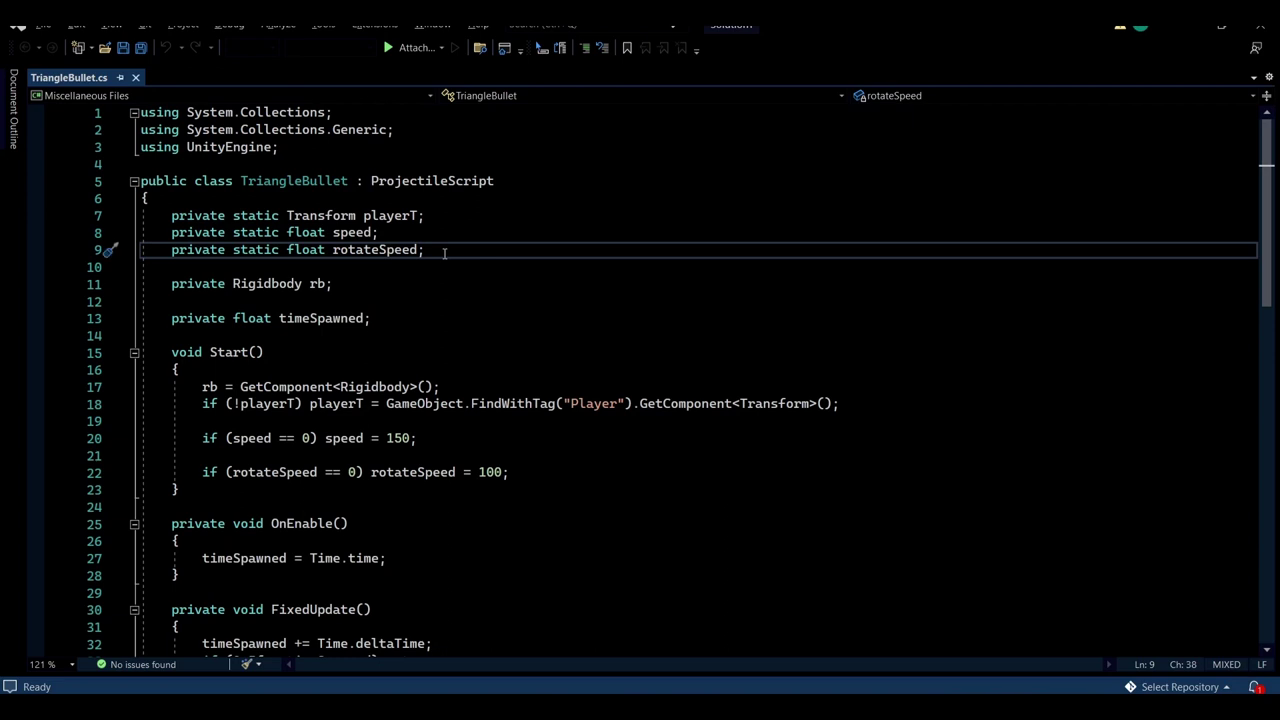
double_click(266, 216)
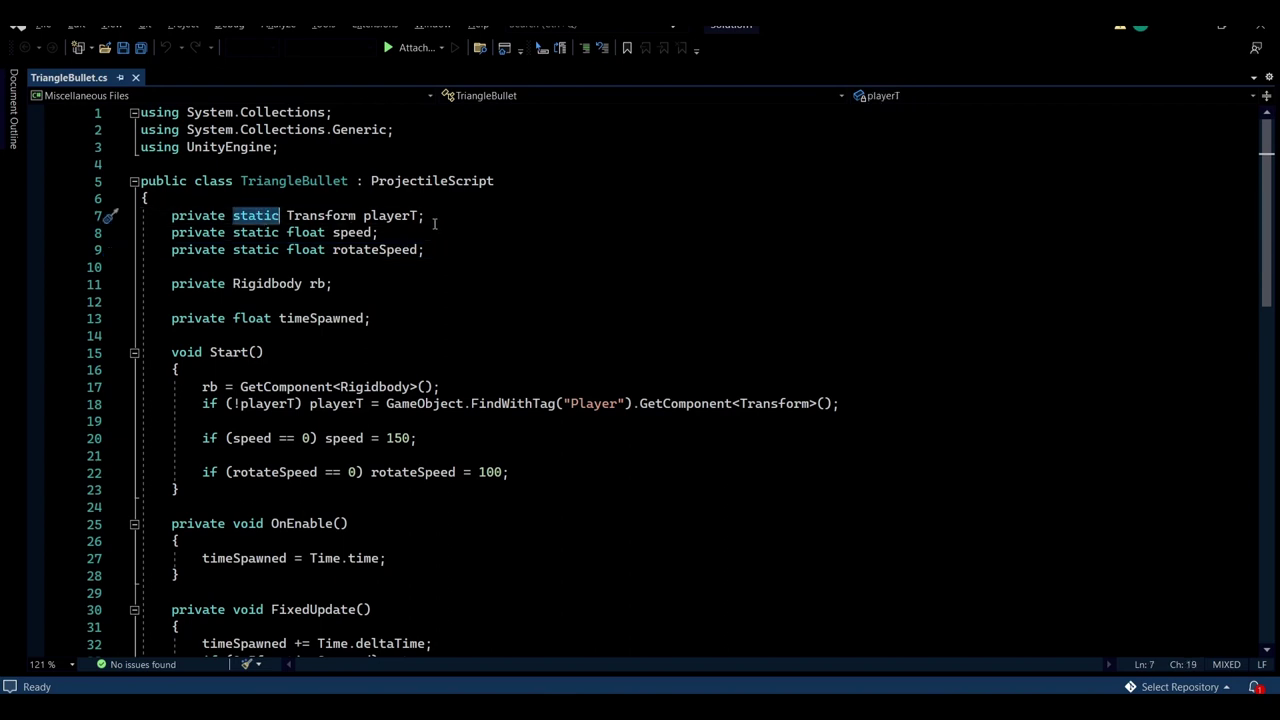
left_click(414, 216)
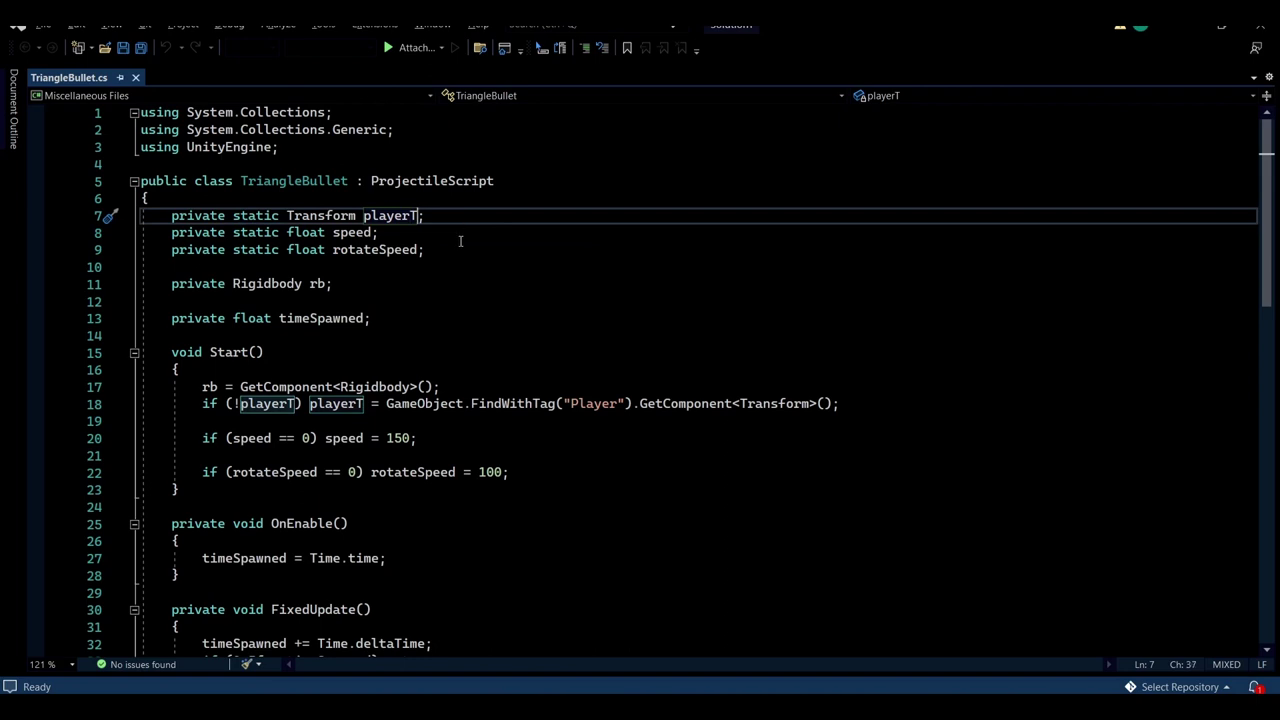
scroll(466, 219, "up", 1, "ctrl")
key("Left")
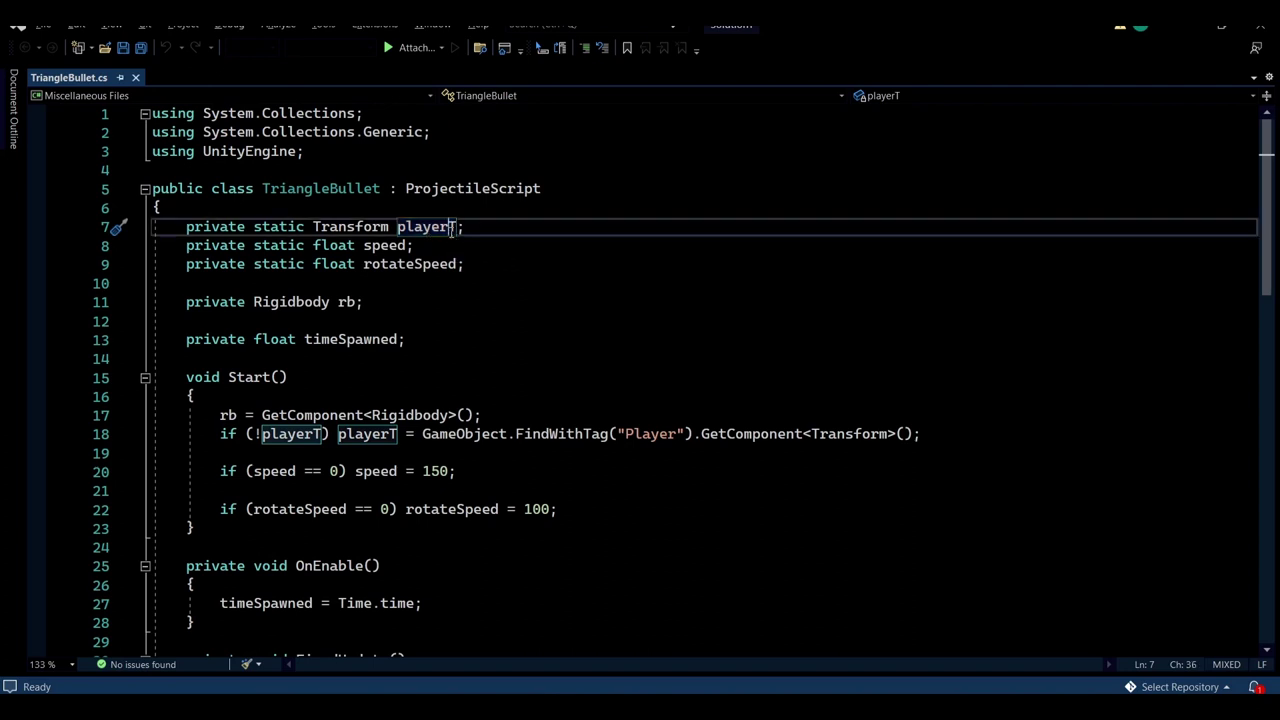
left_click_drag(175, 221, 465, 227)
left_click(459, 227)
scroll(420, 395, "down", 1, "ctrl")
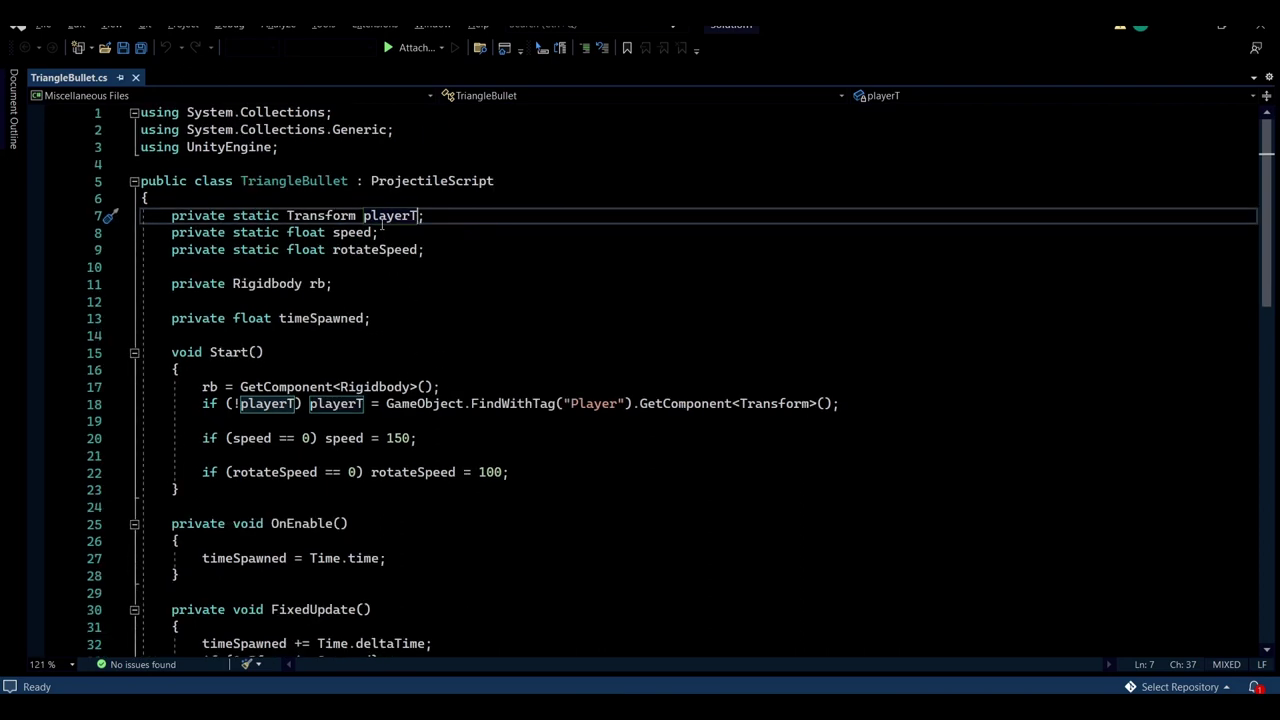
left_click(380, 215)
double_click(388, 217)
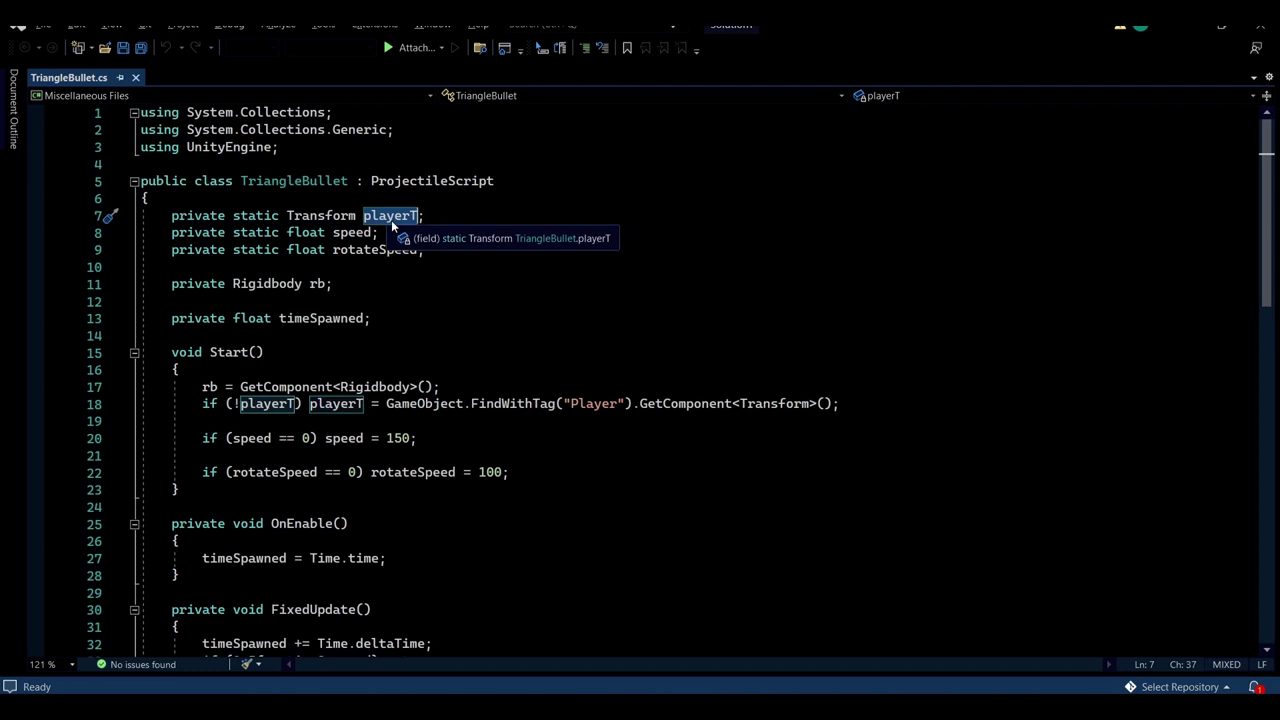
double_click(352, 232)
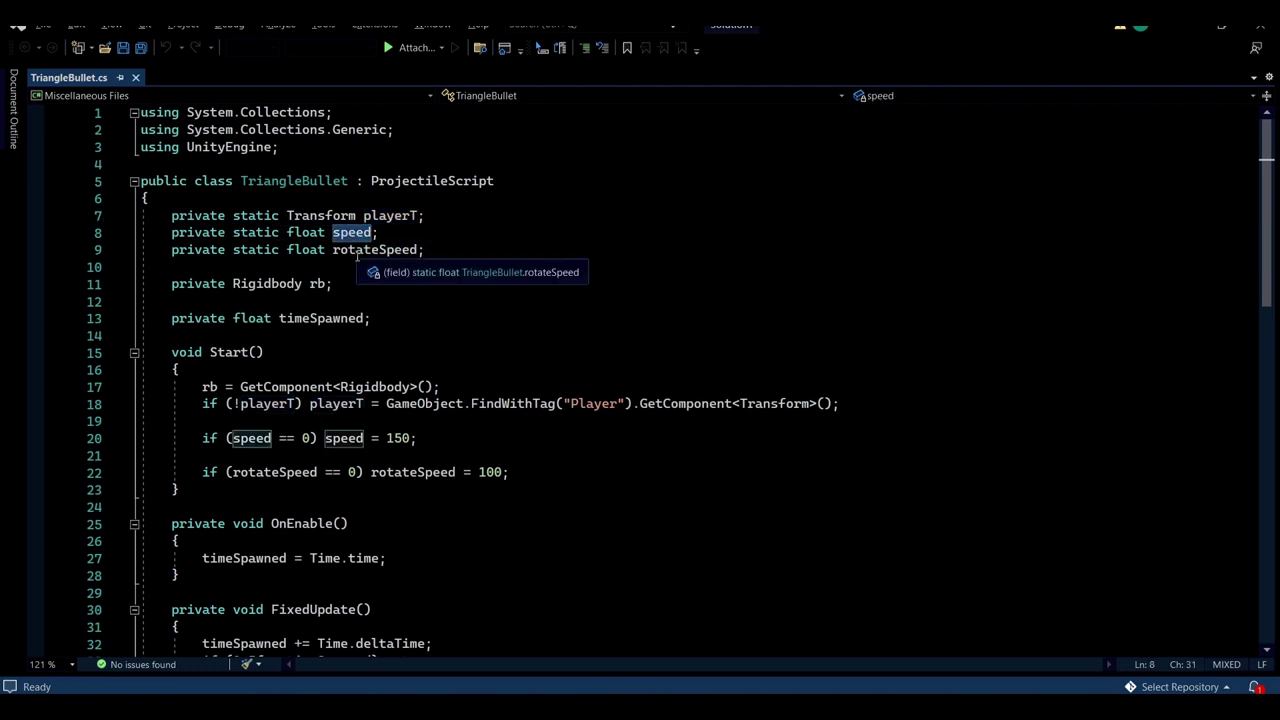
double_click(360, 250)
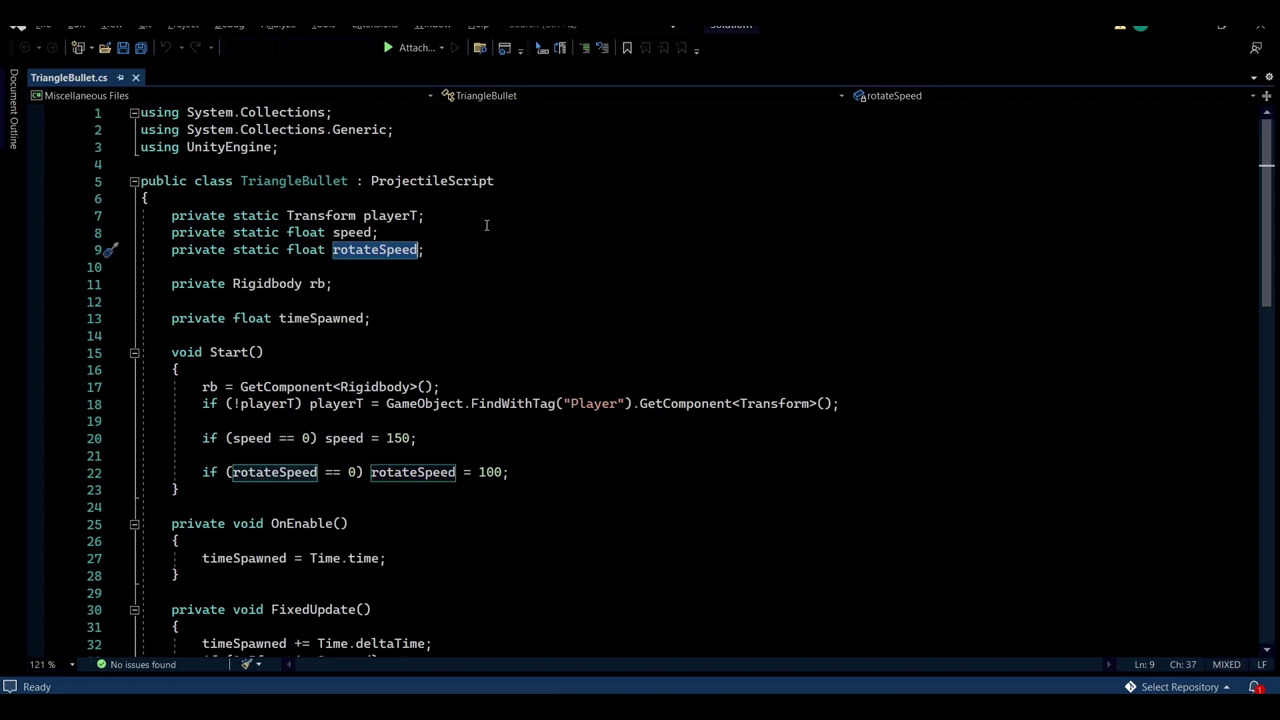
left_click(334, 250)
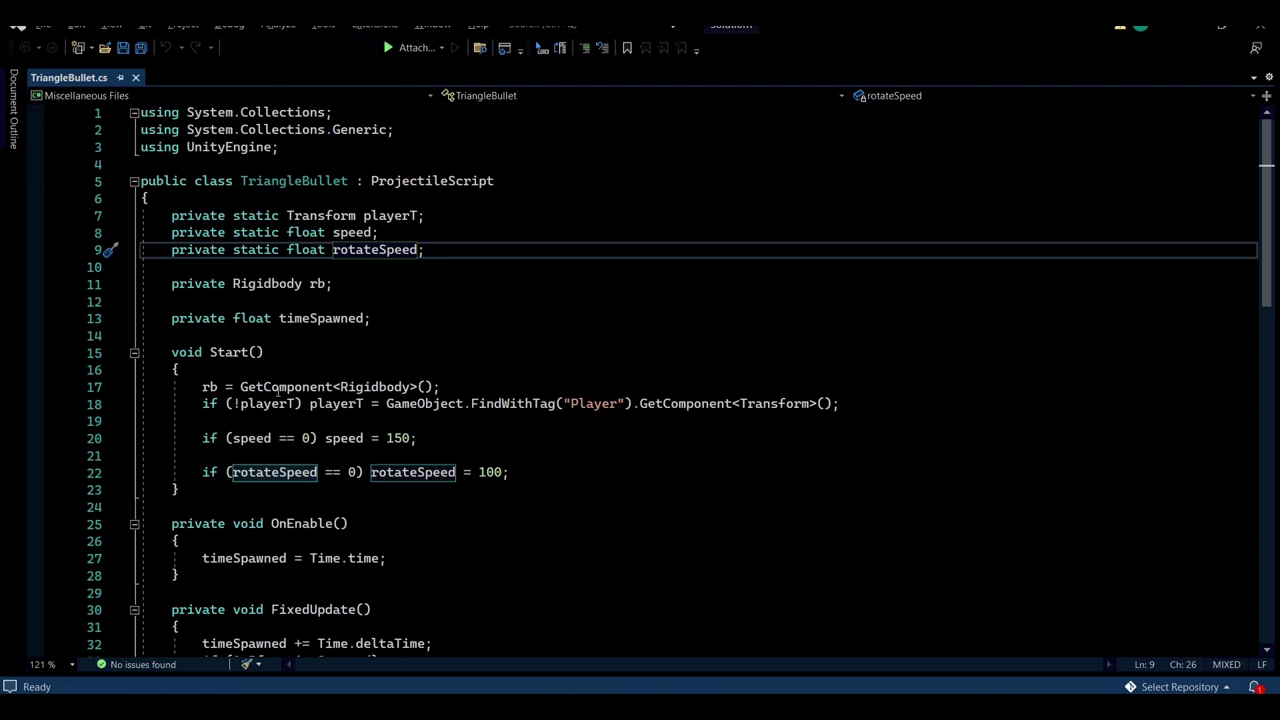
left_click_drag(150, 352, 412, 517)
left_click(410, 507)
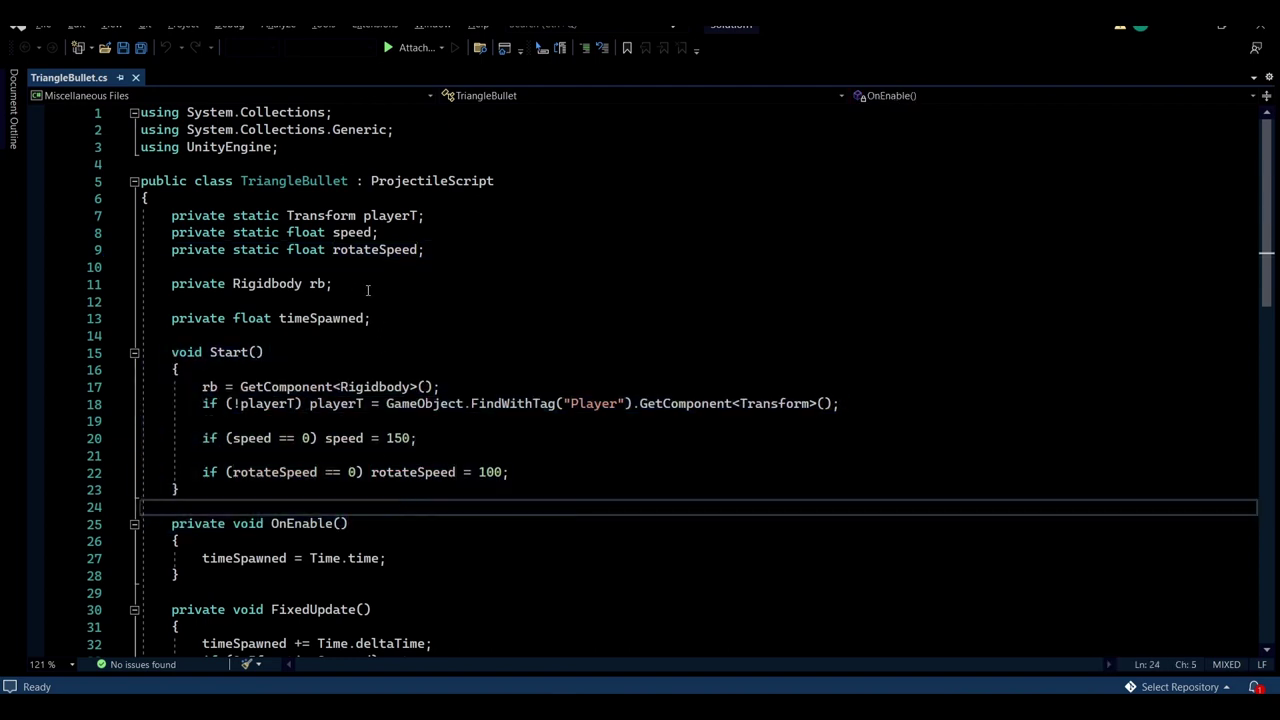
left_click_drag(367, 287, 142, 285)
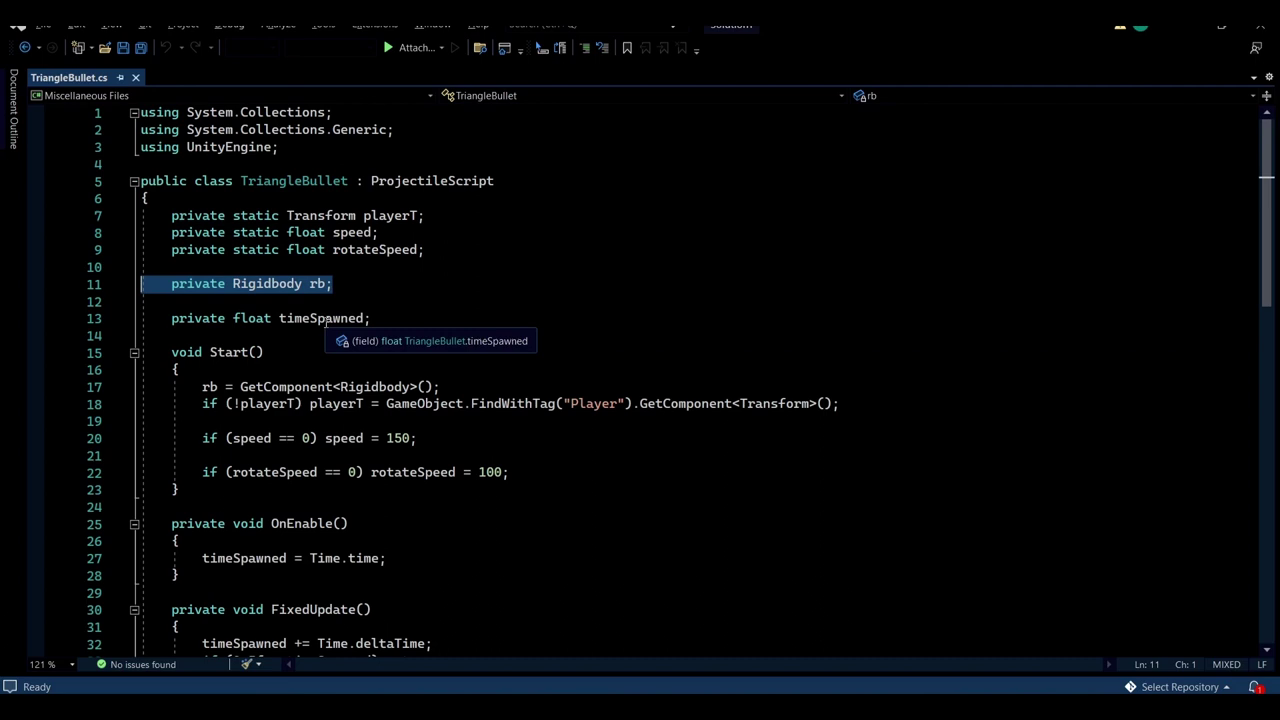
left_click(243, 287)
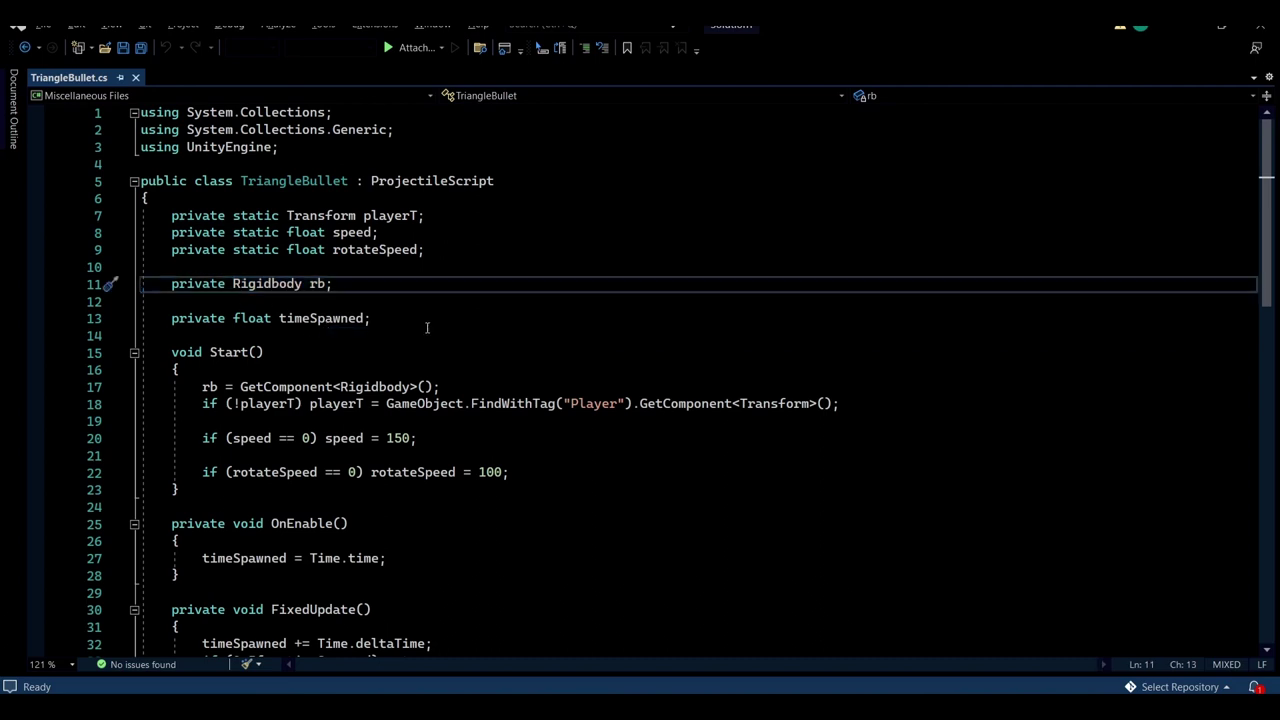
left_click_drag(427, 327, 135, 318)
left_click(437, 328)
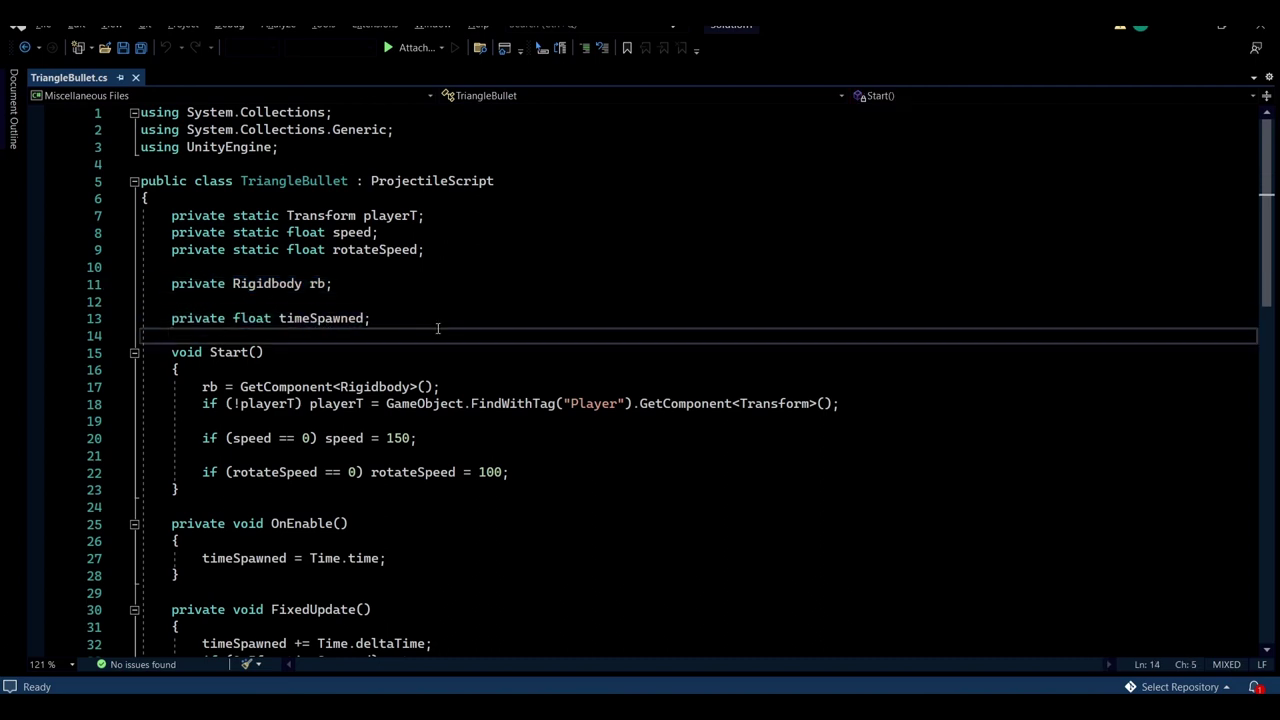
left_click(257, 249)
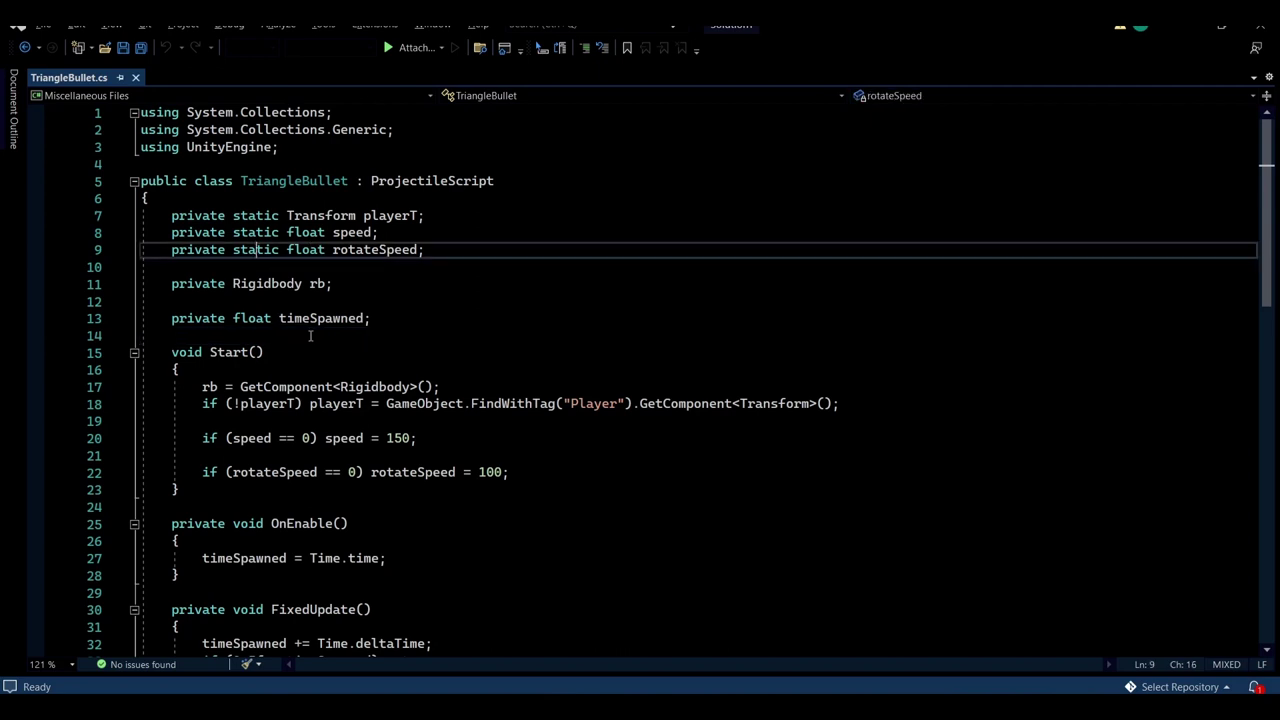
left_click(318, 318)
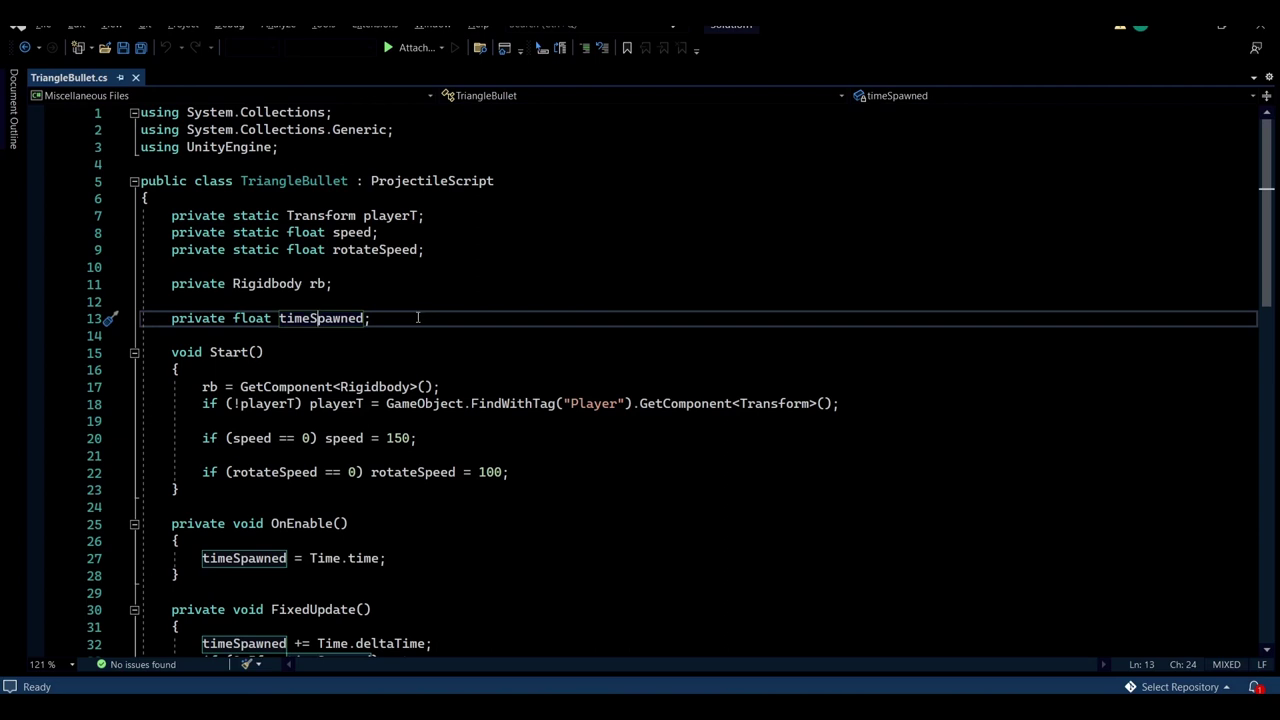
left_click_drag(176, 369, 172, 506)
left_click(171, 506)
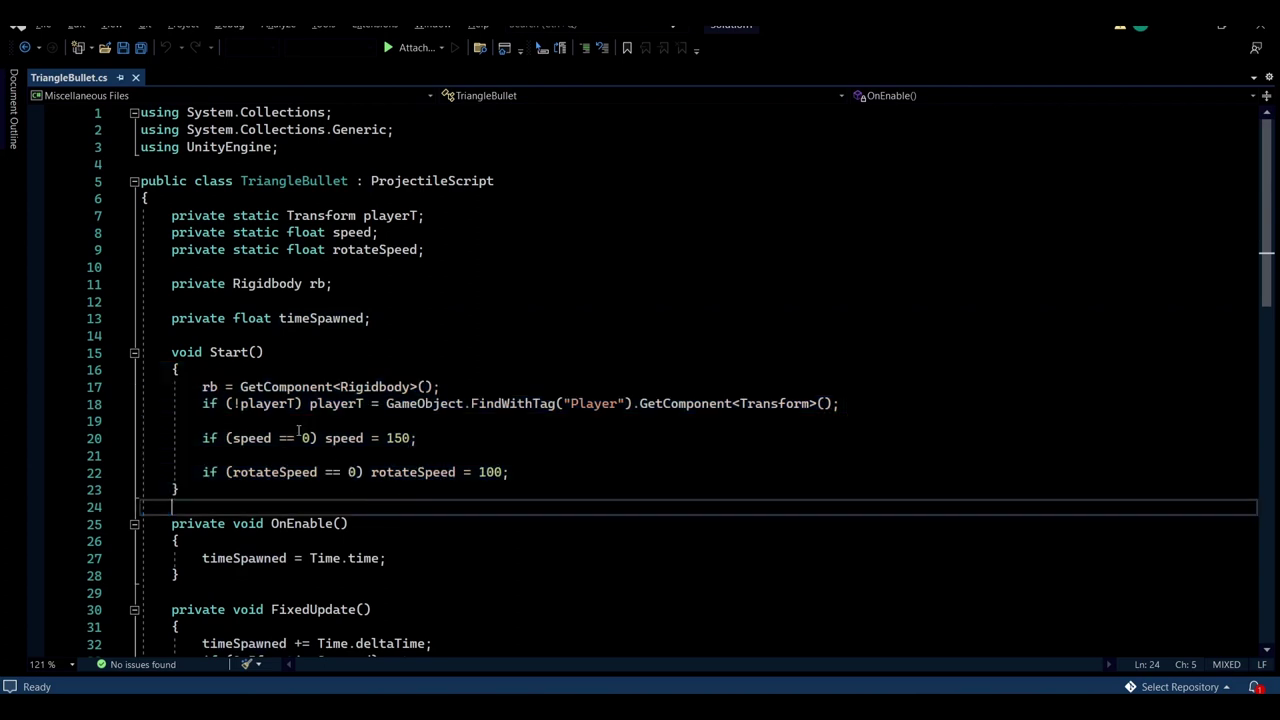
left_click_drag(203, 387, 474, 385)
left_click(480, 387)
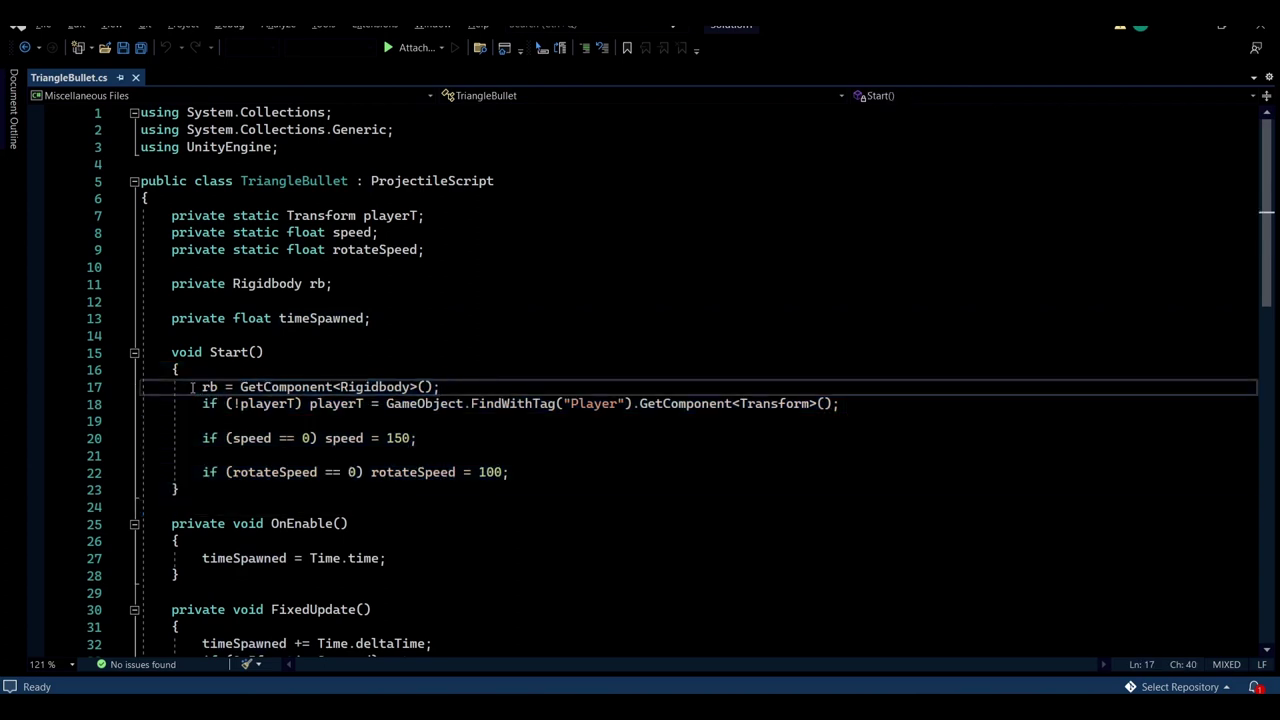
left_click_drag(192, 387, 440, 387)
left_click(440, 387)
left_click(370, 403)
mouse_move(202, 403)
left_mouse_down()
mouse_move(843, 405)
mouse_move(590, 405)
left_mouse_up()
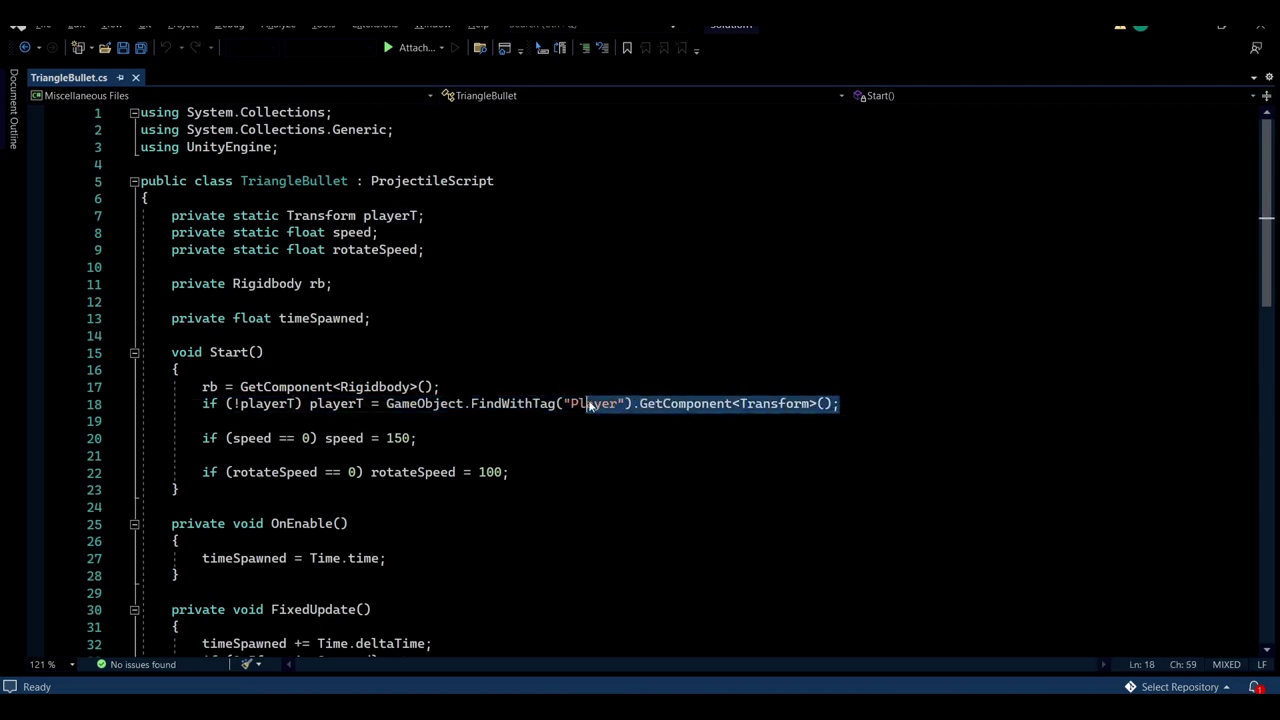
left_click(590, 405)
scroll(590, 405, "down", 2)
left_click_drag(180, 336, 420, 336)
left_click(427, 336)
scroll(427, 337, "up", 1)
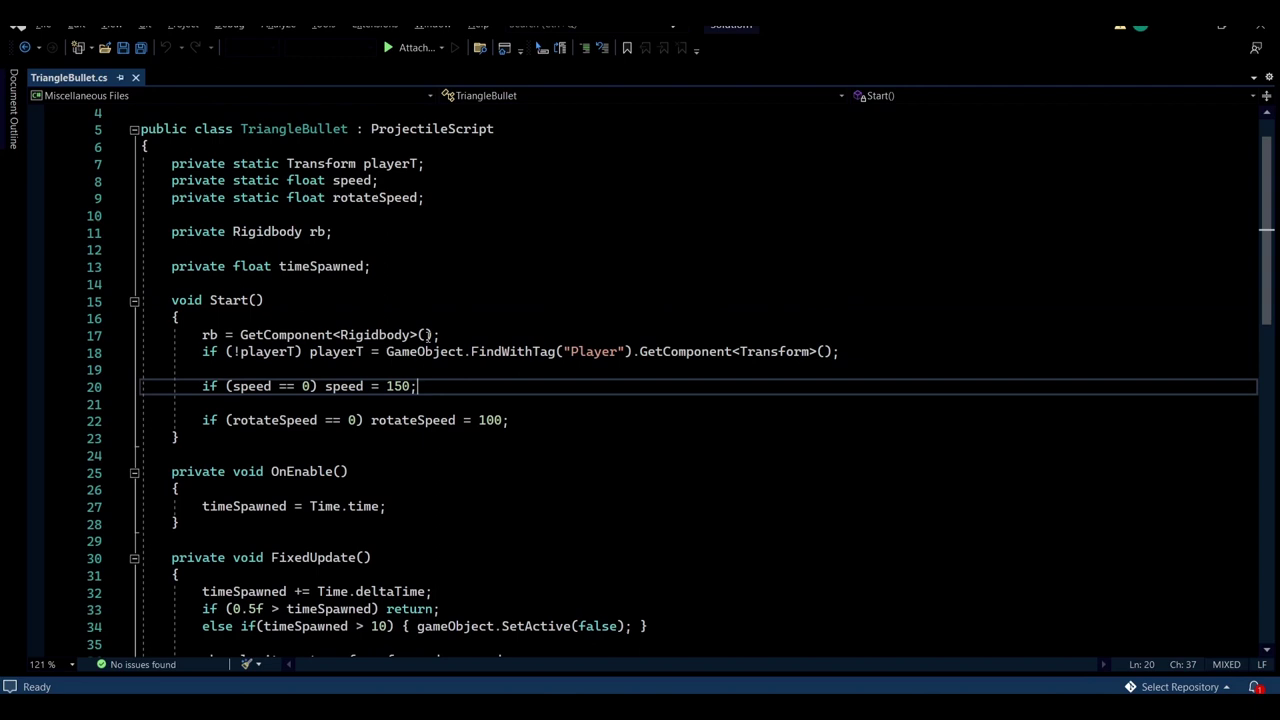
scroll(427, 336, "up", 1, "ctrl")
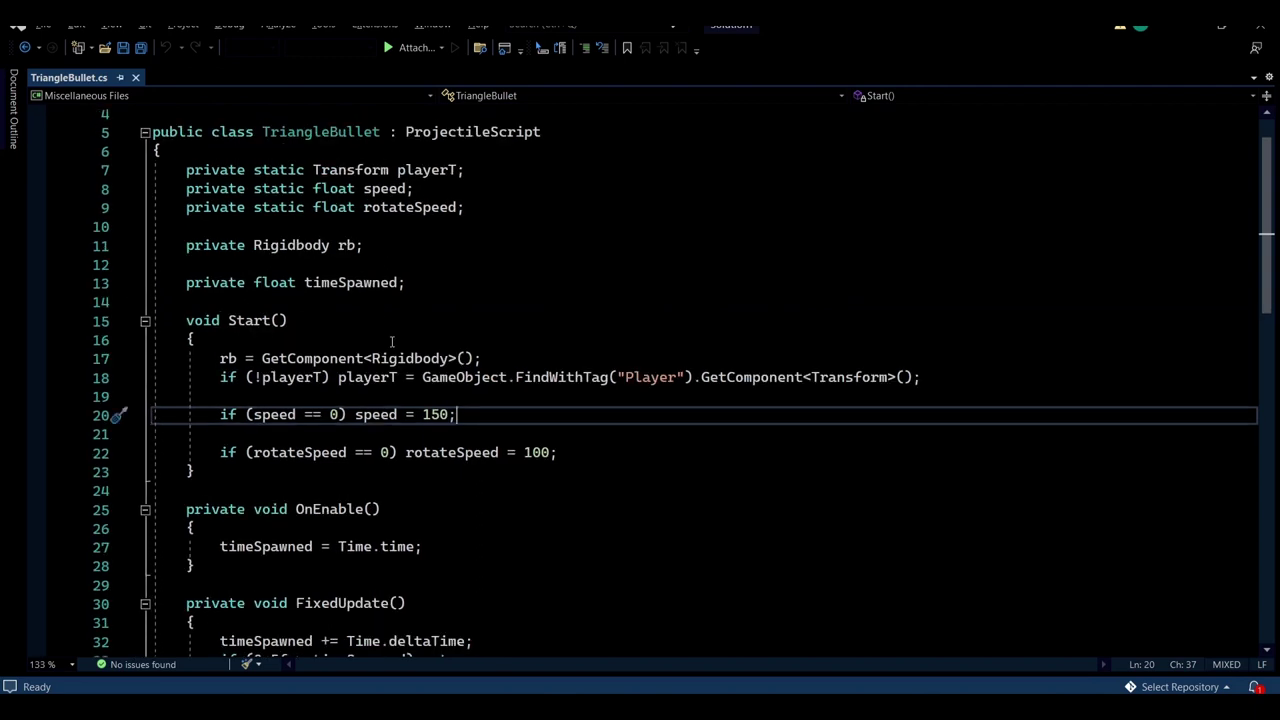
left_click_drag(161, 327, 300, 470)
left_click(307, 467)
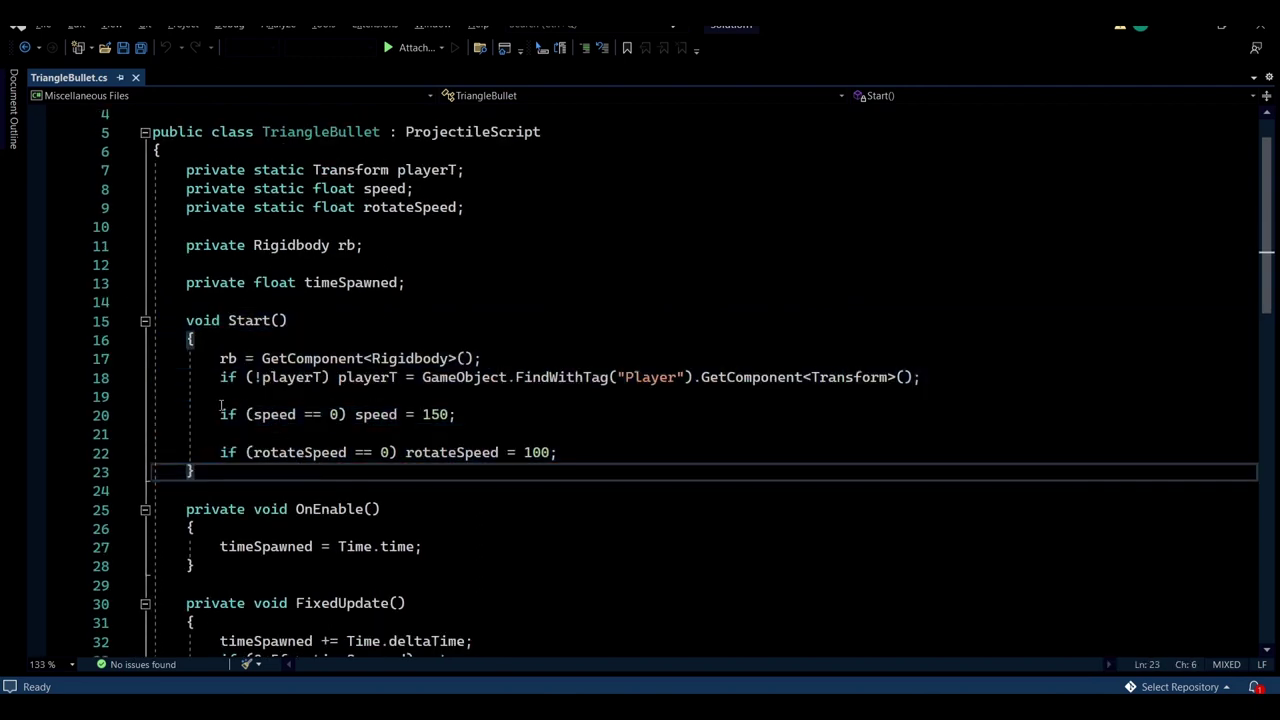
mouse_move(221, 412)
left_mouse_down()
mouse_move(475, 414)
mouse_move(220, 414)
left_mouse_up()
left_click(475, 414)
left_click(220, 414)
left_click(338, 414)
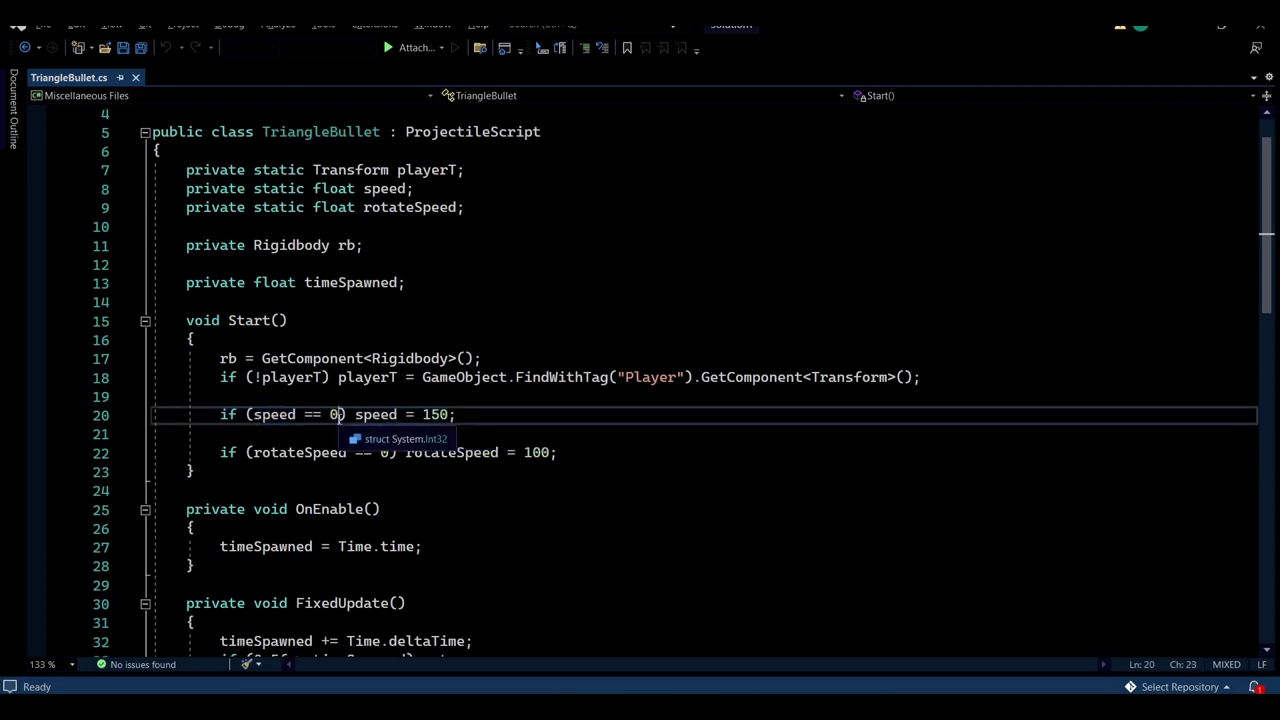
left_click(345, 188)
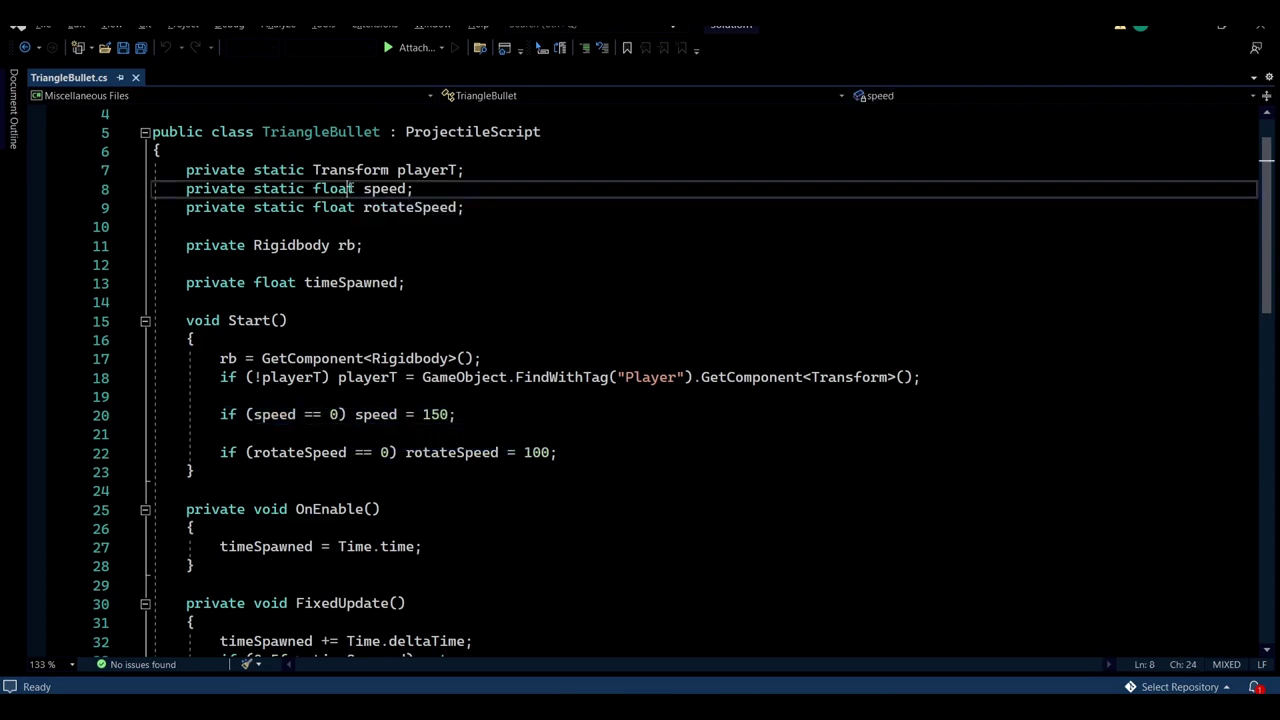
left_click_drag(355, 414, 456, 414)
left_click(375, 414)
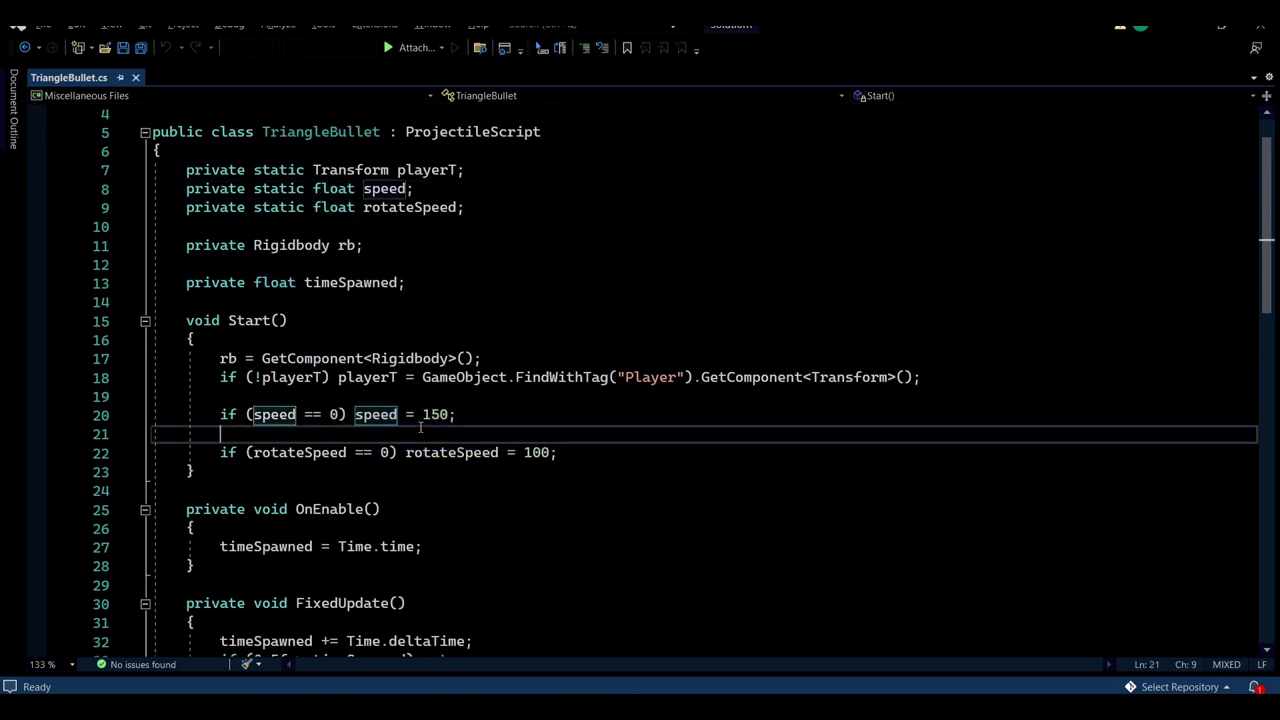
double_click(435, 414)
double_click(538, 450)
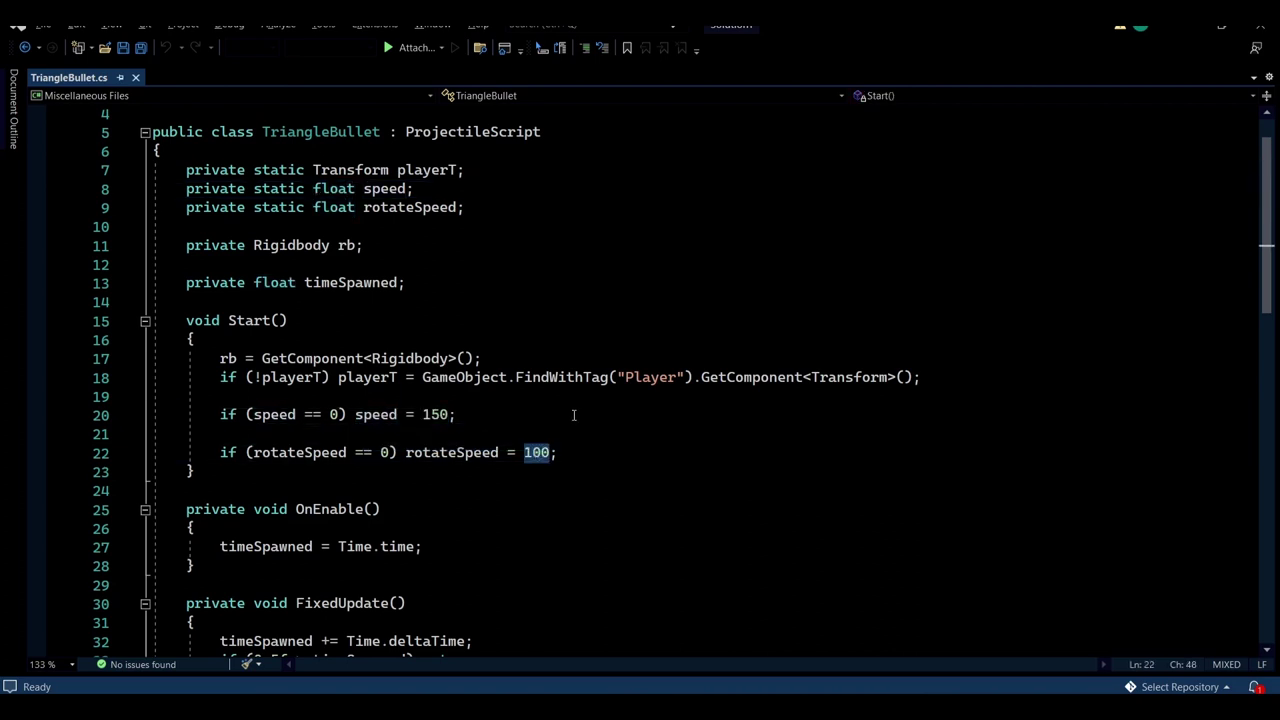
key("Down")
key("Up")
key("Up")
key("Up")
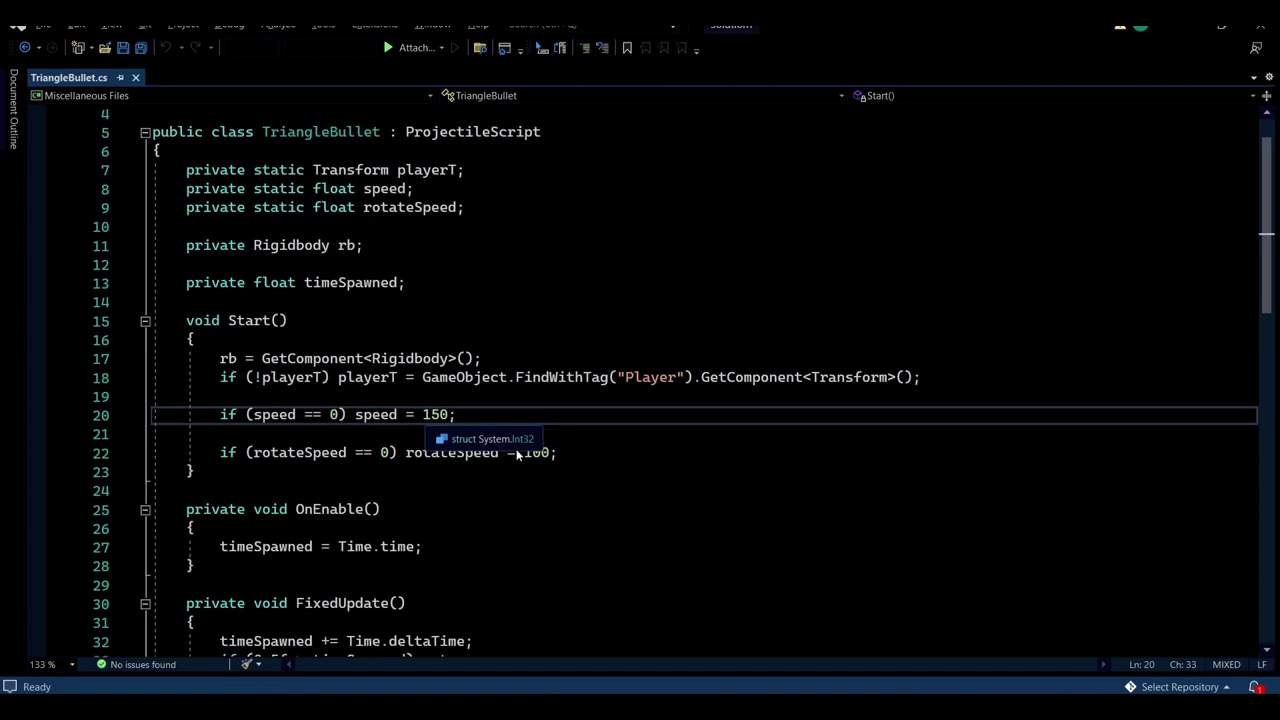
left_click(532, 452)
scroll(594, 441, "down", 1)
scroll(578, 414, "down", 1, "ctrl")
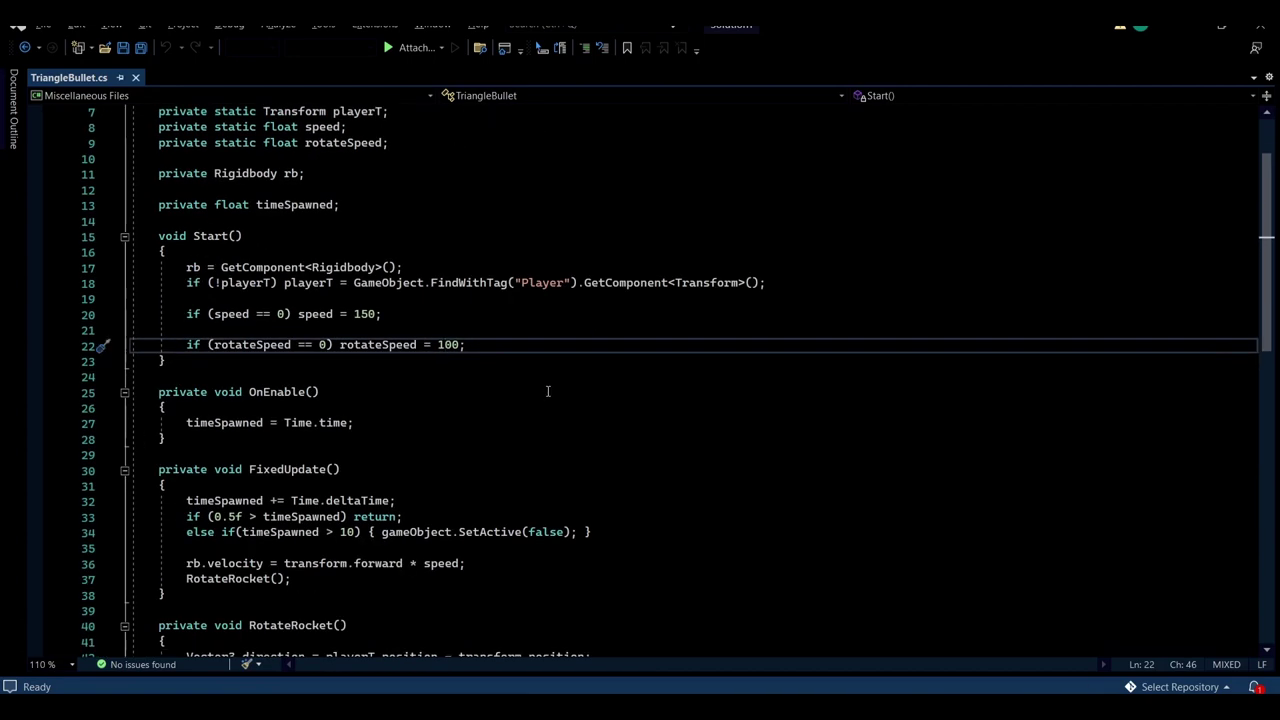
scroll(523, 346, "down", 1, "ctrl")
double_click(448, 297)
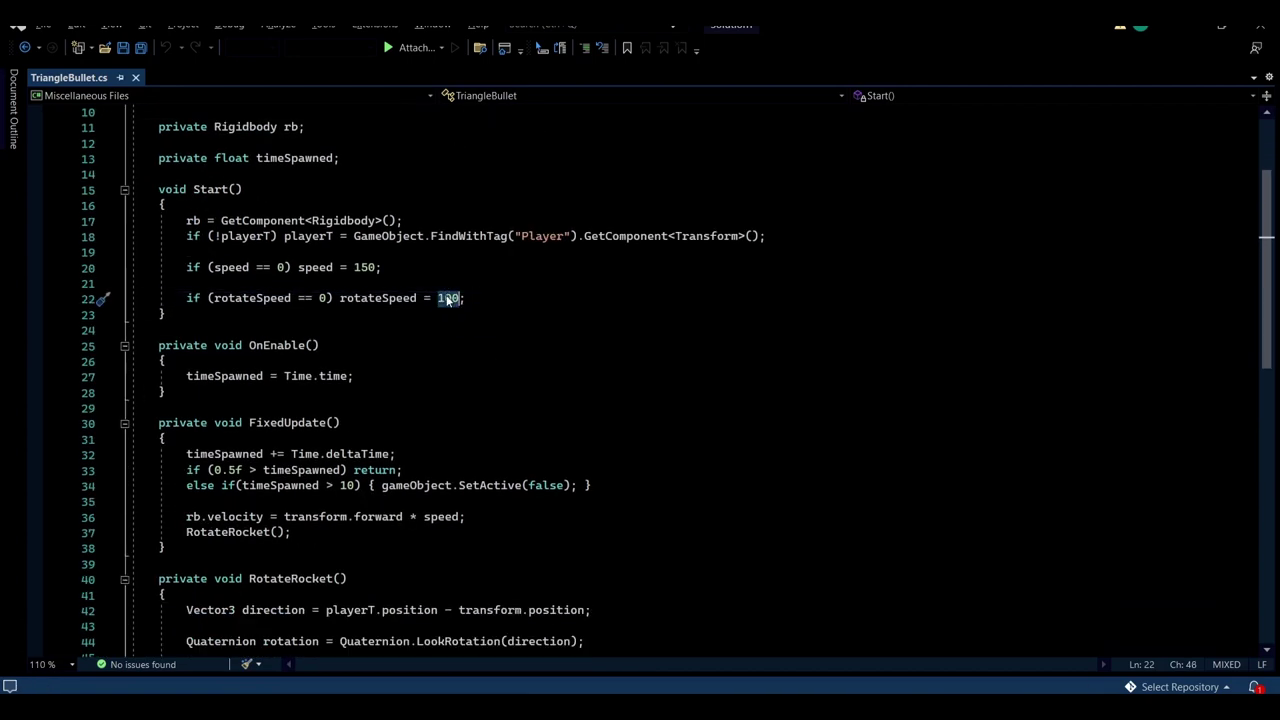
left_click(338, 267)
scroll(397, 323, "down", 1)
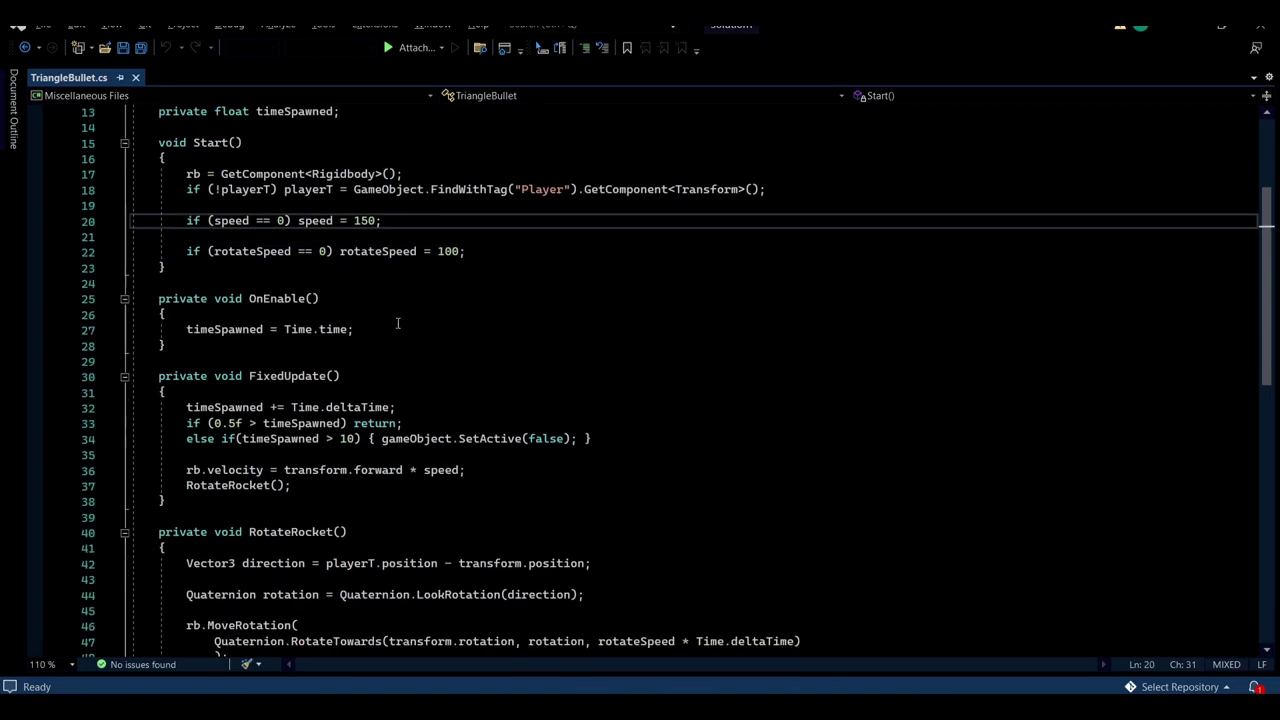
scroll(370, 323, "down", 1)
scroll(367, 320, "up", 1, "ctrl")
left_click(208, 267)
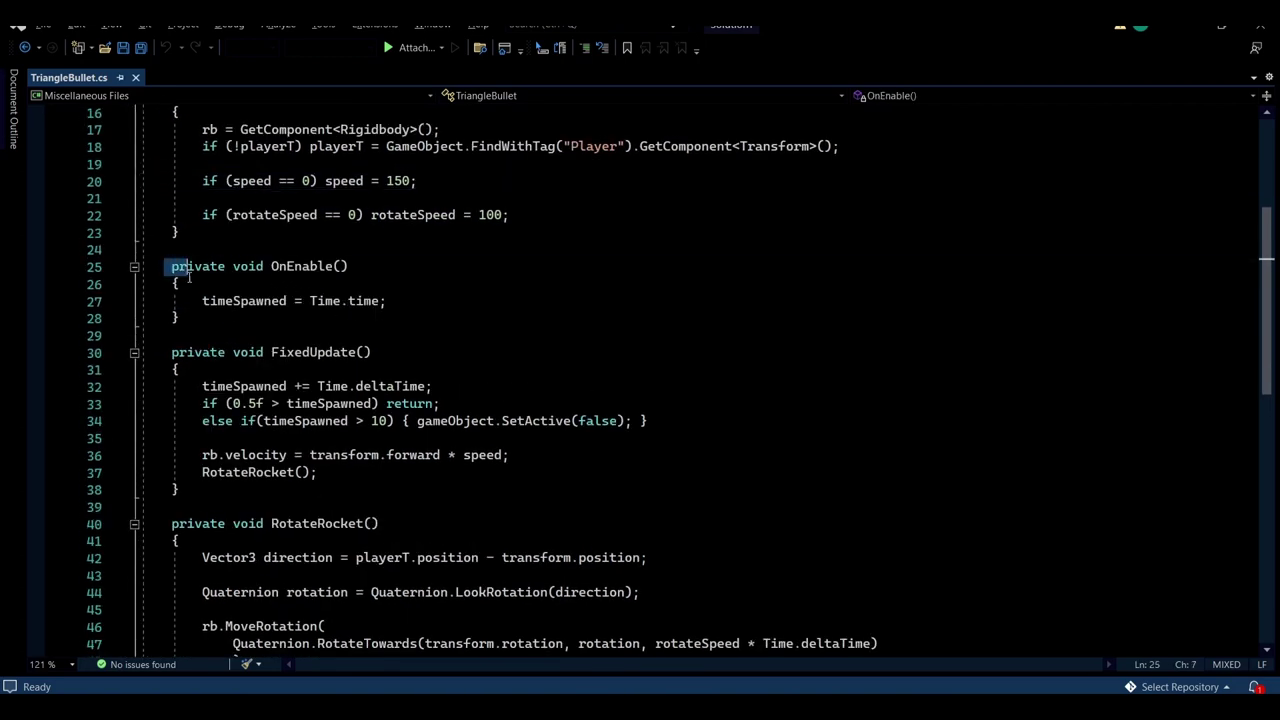
left_click(262, 322)
scroll(262, 322, "up", 2)
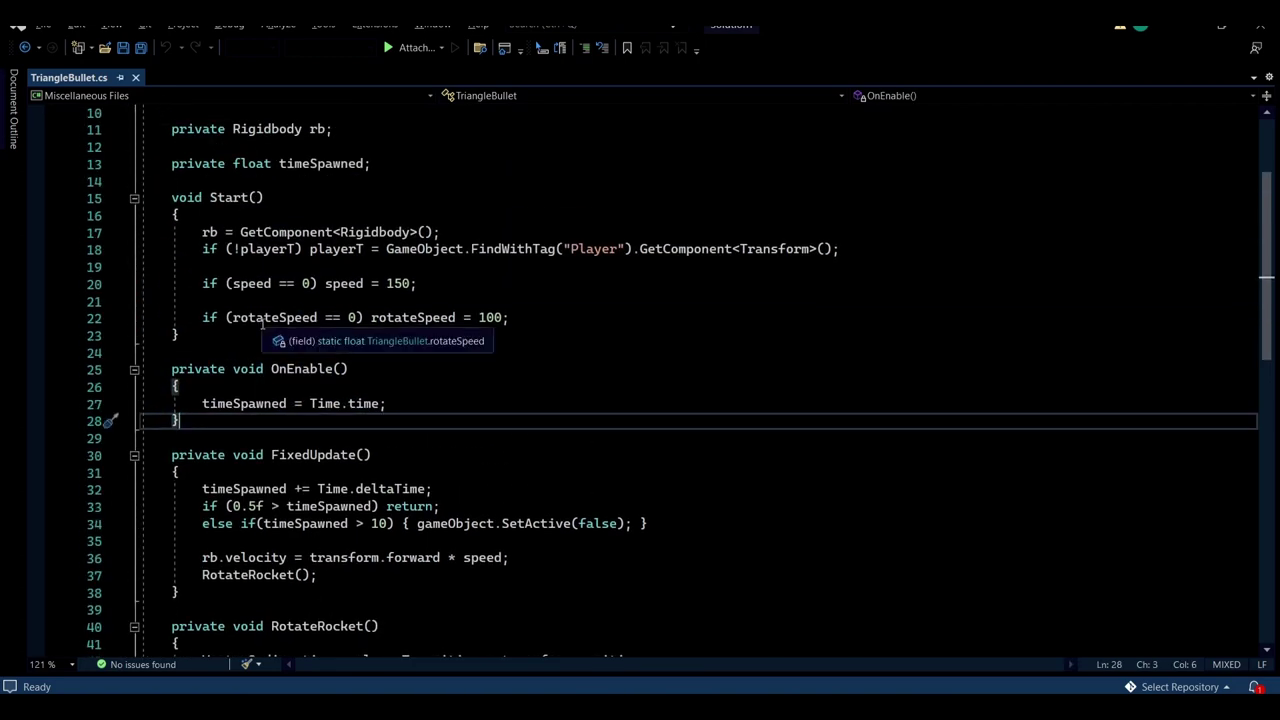
scroll(262, 322, "down", 3, "ctrl")
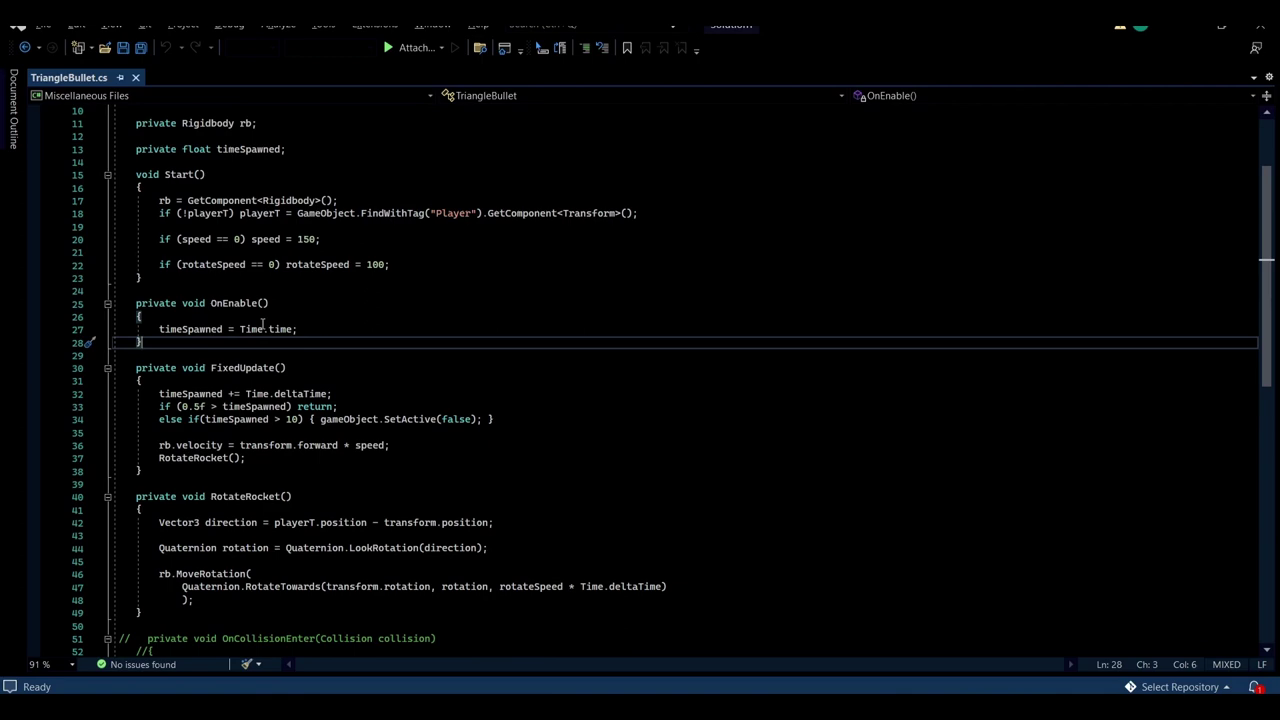
scroll(262, 323, "up", 1, "ctrl")
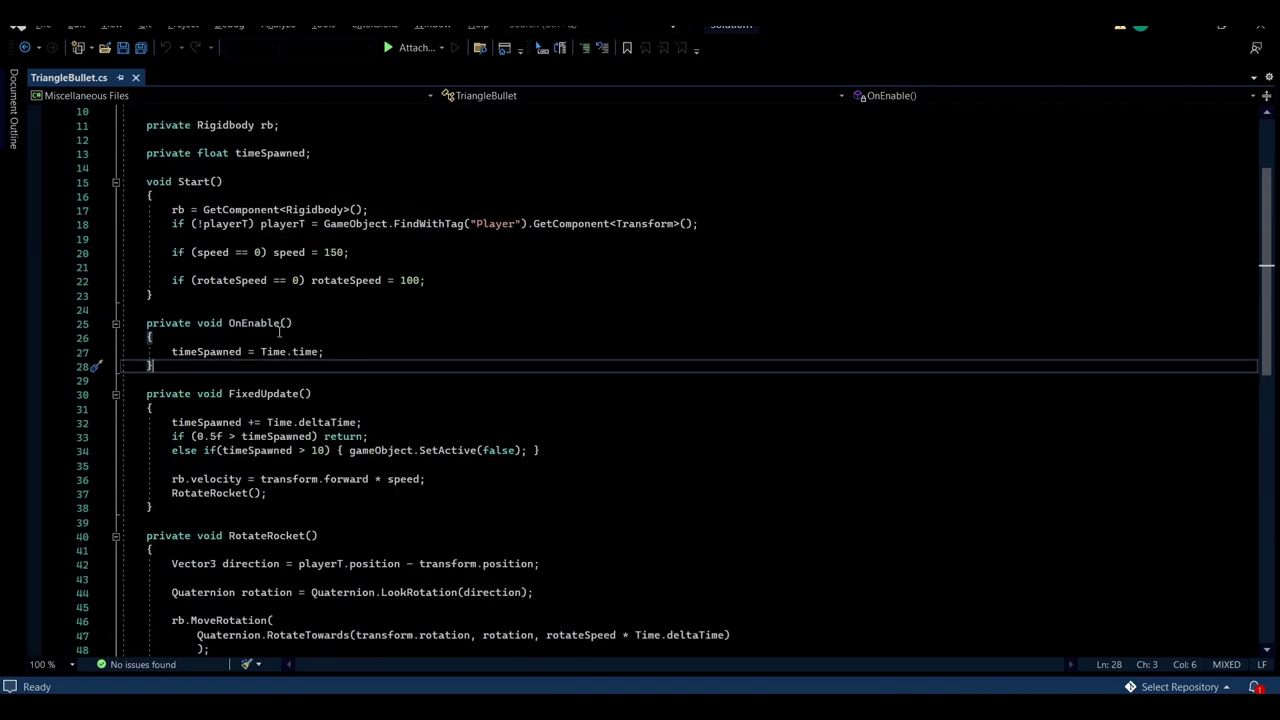
left_click(231, 352)
scroll(237, 350, "up", 2, "ctrl")
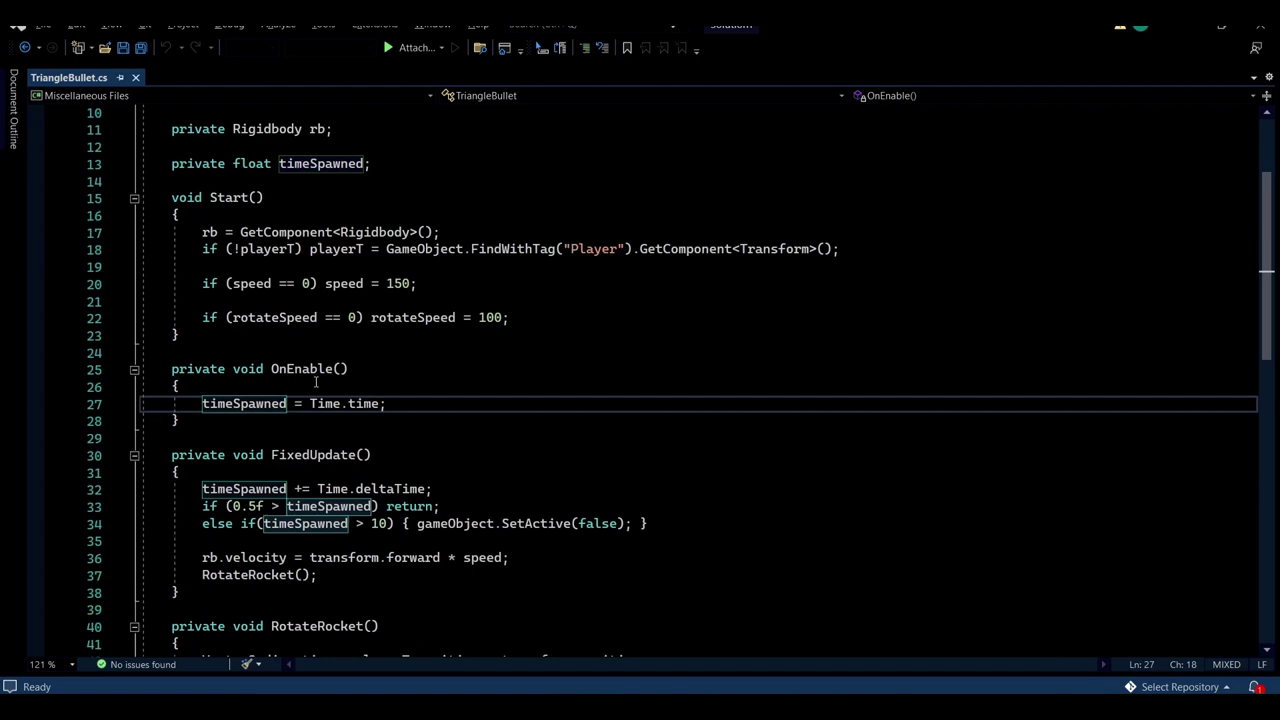
left_click_drag(310, 404, 386, 404)
scroll(317, 409, "down", 1, "ctrl")
scroll(317, 409, "down", 1, "ctrl")
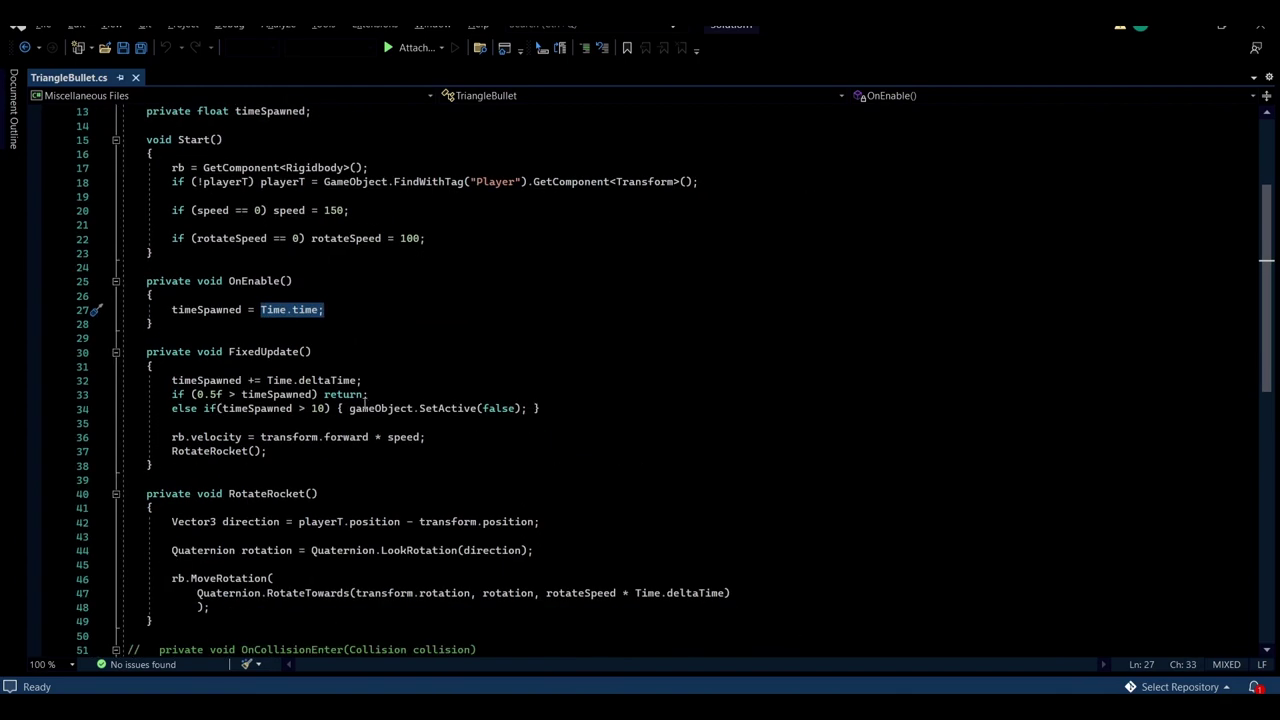
scroll(305, 405, "up", 2, "ctrl")
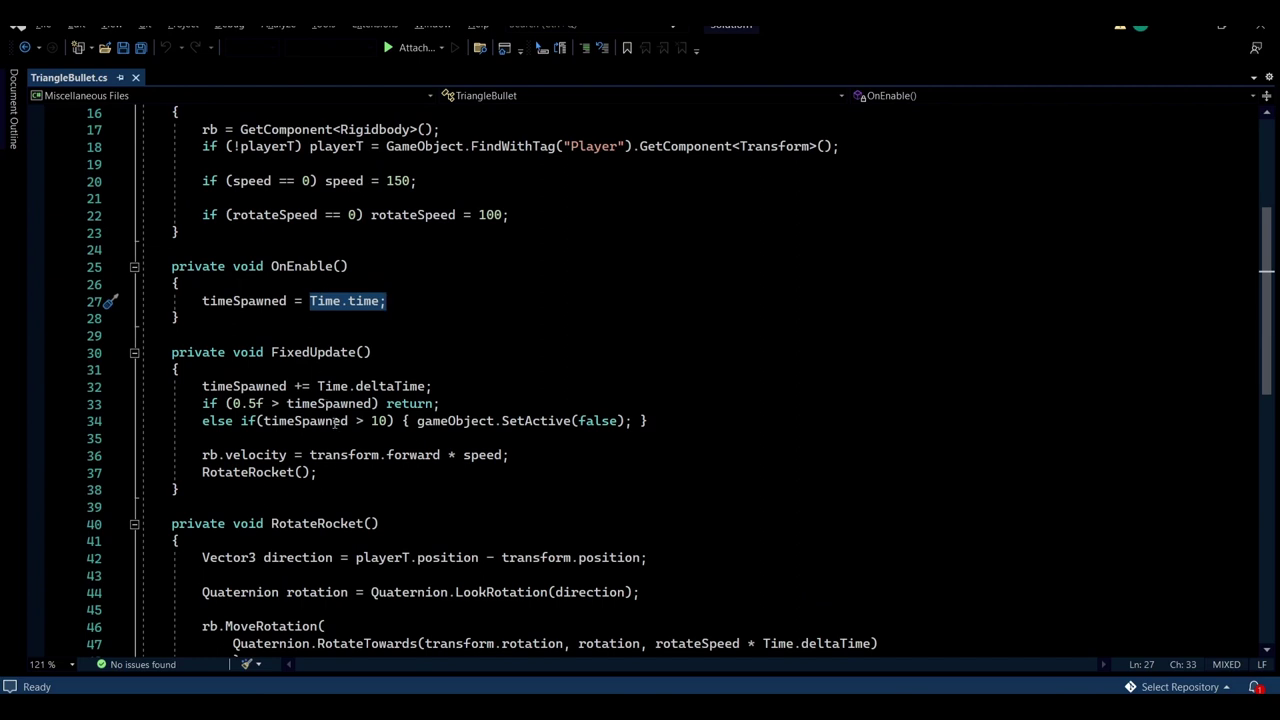
left_click(346, 421)
left_click_drag(202, 386, 647, 421)
left_click(593, 437)
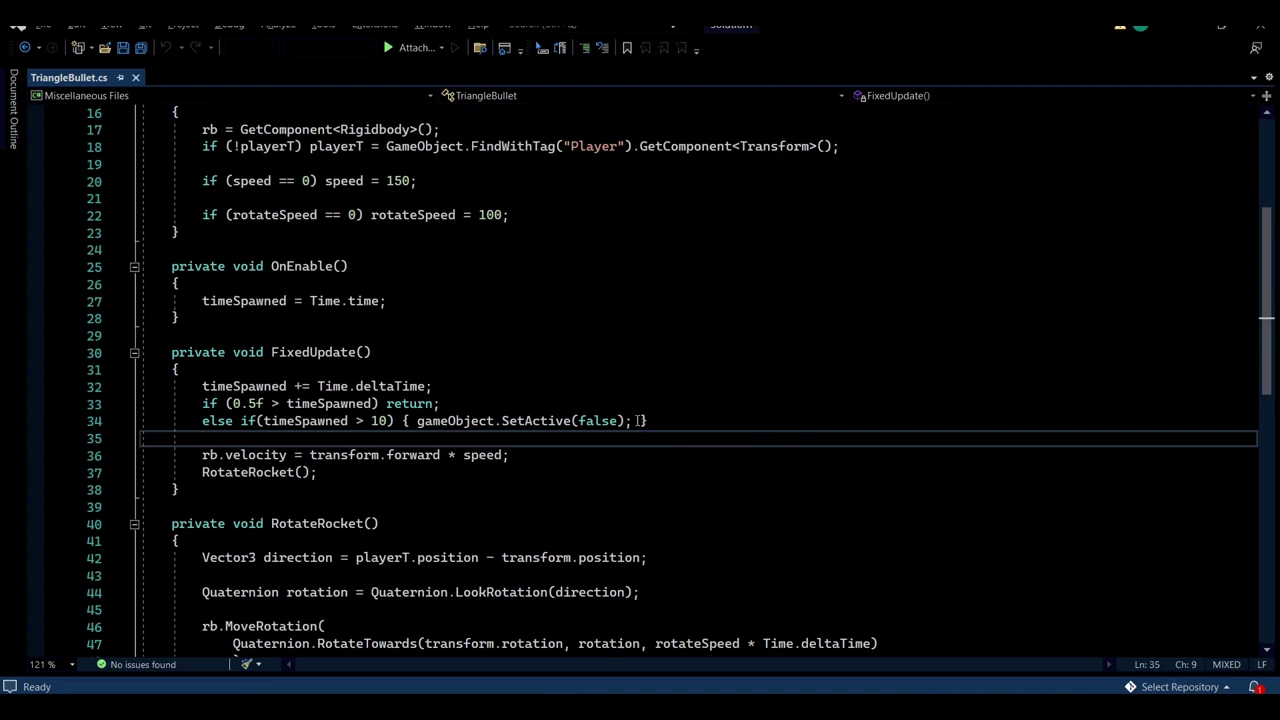
double_click(380, 421)
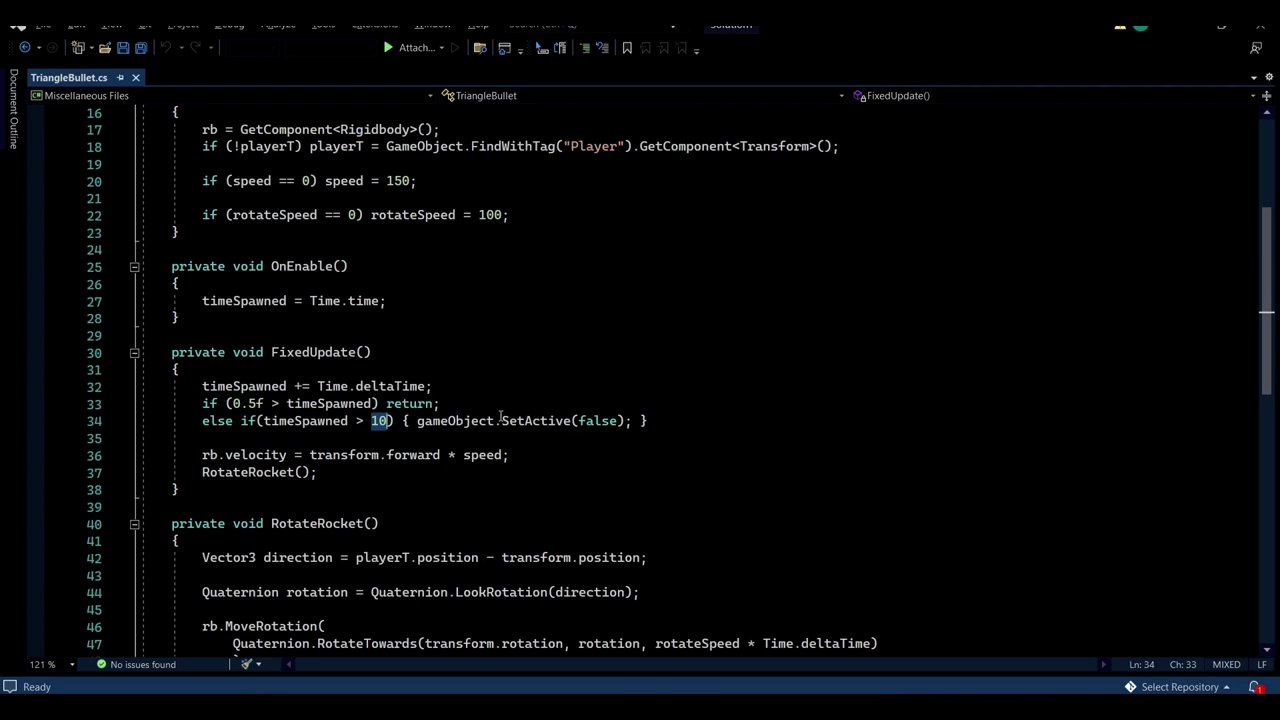
left_click(324, 493)
left_click_drag(440, 403, 240, 386)
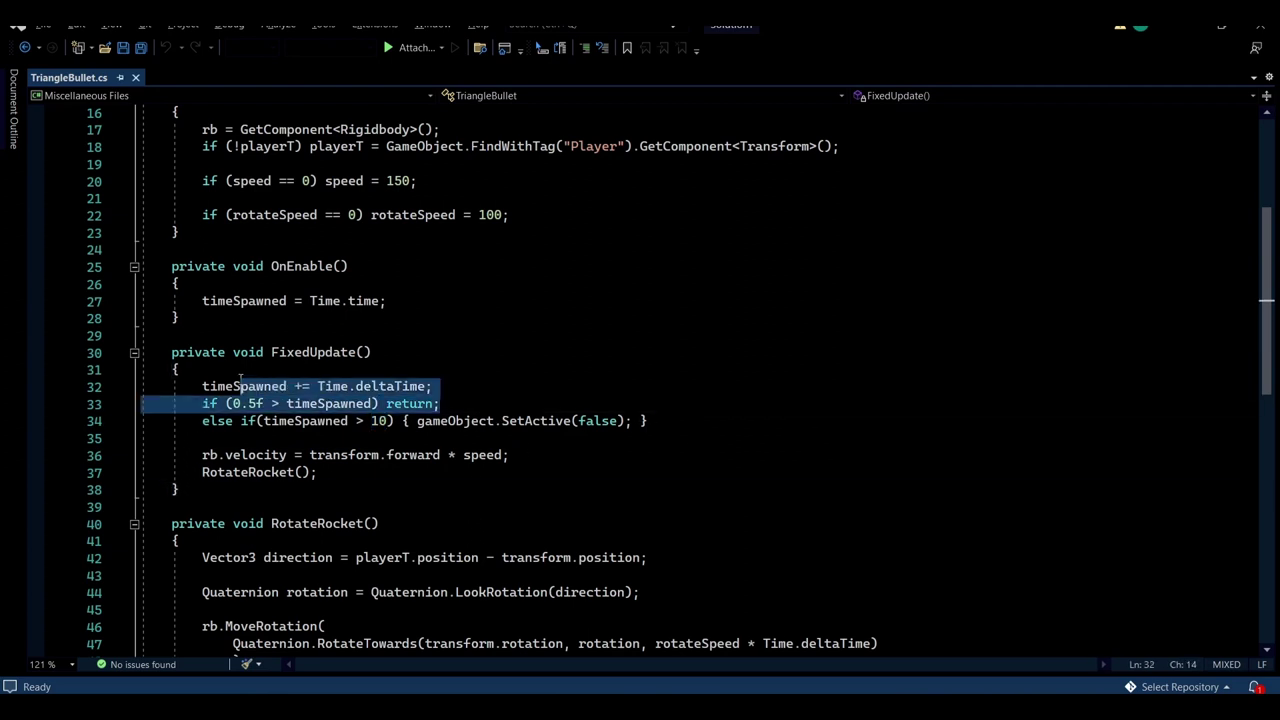
mouse_move(648, 421)
left_mouse_down()
mouse_move(111, 344)
mouse_move(118, 268)
left_mouse_up()
left_click(524, 395)
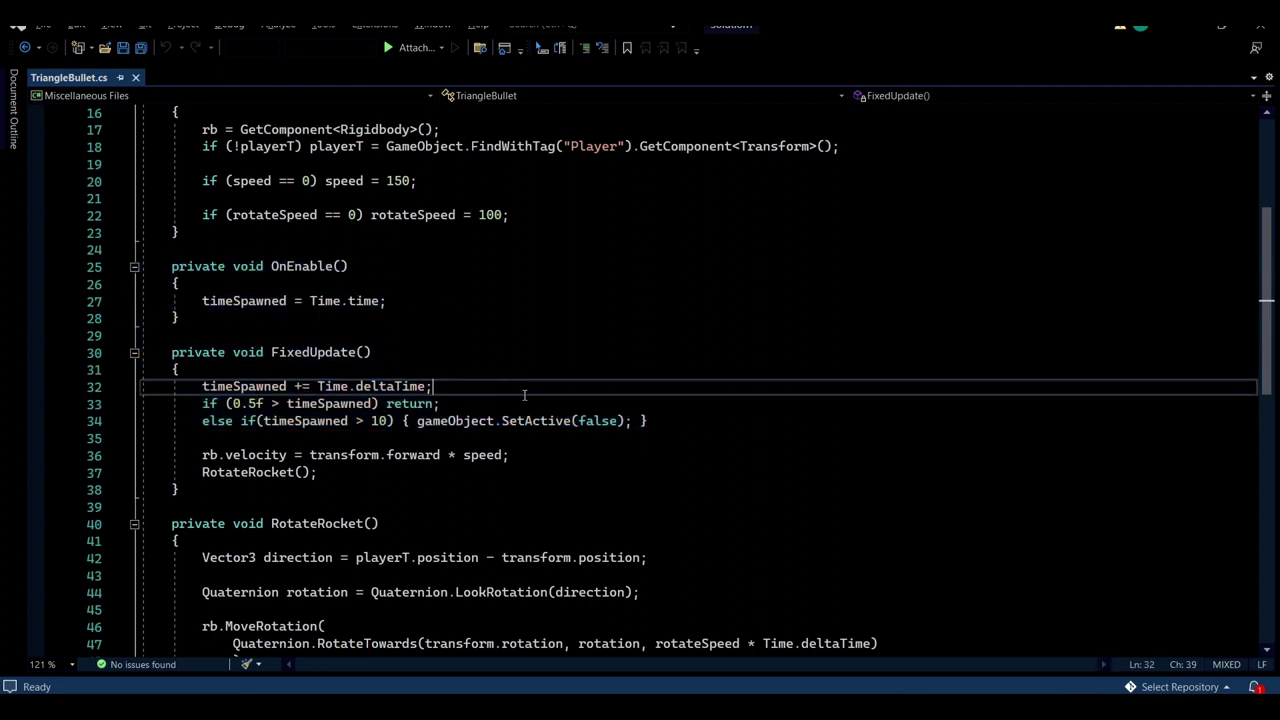
key("Down")
key("ctrl+shift+Left")
key("ctrl+shift+Left")
key("ctrl+shift+Left")
key("Left")
key("Left")
key("Left")
scroll(534, 393, "down", 2)
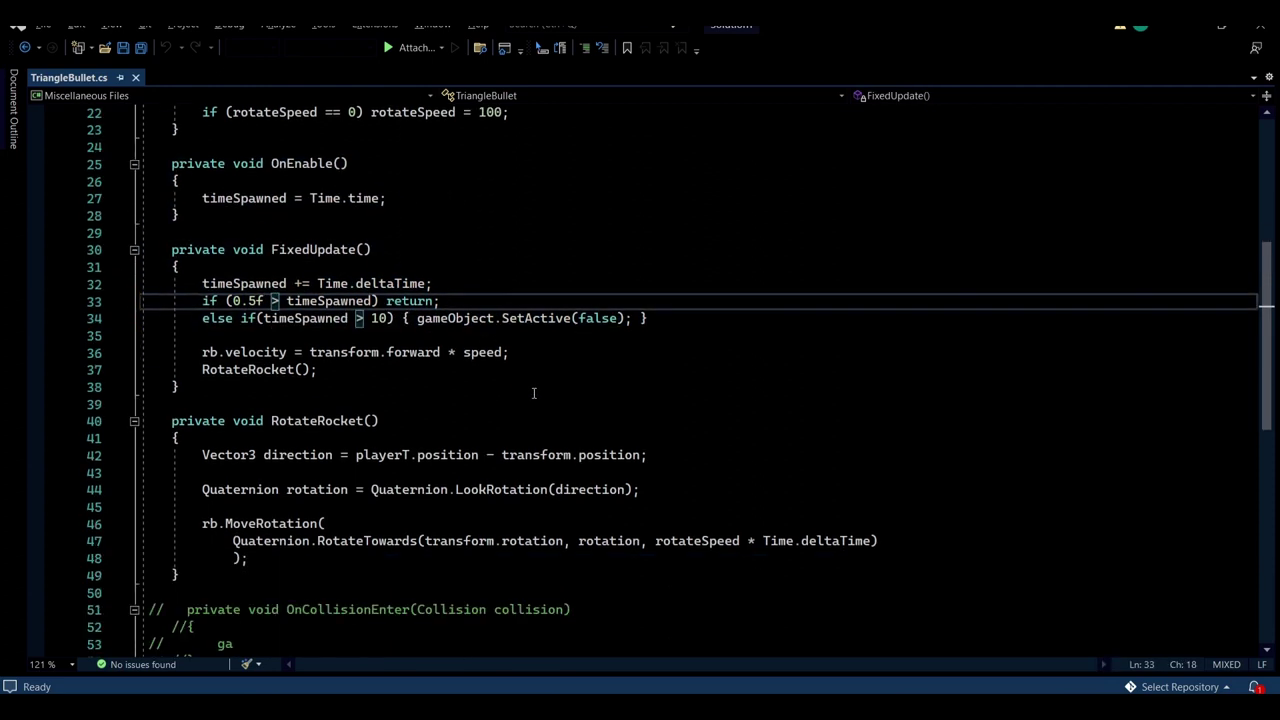
left_click(399, 368)
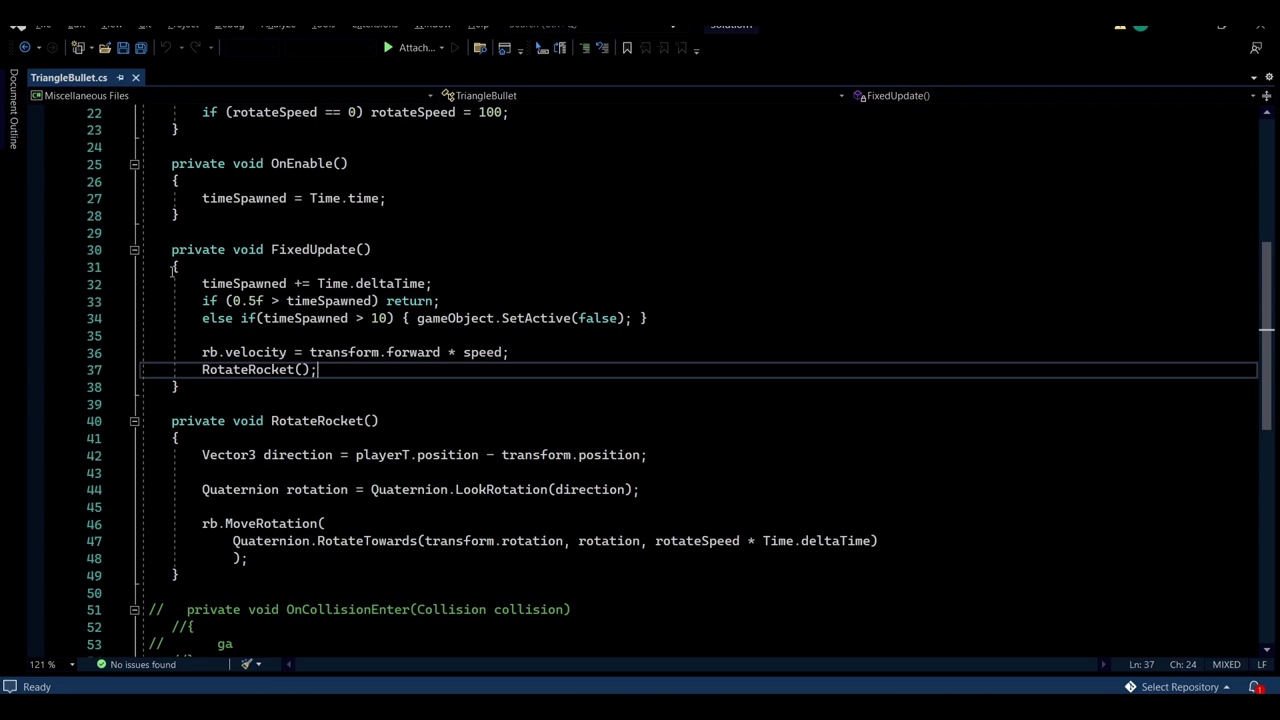
mouse_move(150, 250)
left_mouse_down()
mouse_move(180, 387)
mouse_move(512, 352)
left_mouse_up()
key("Right")
left_click(284, 352)
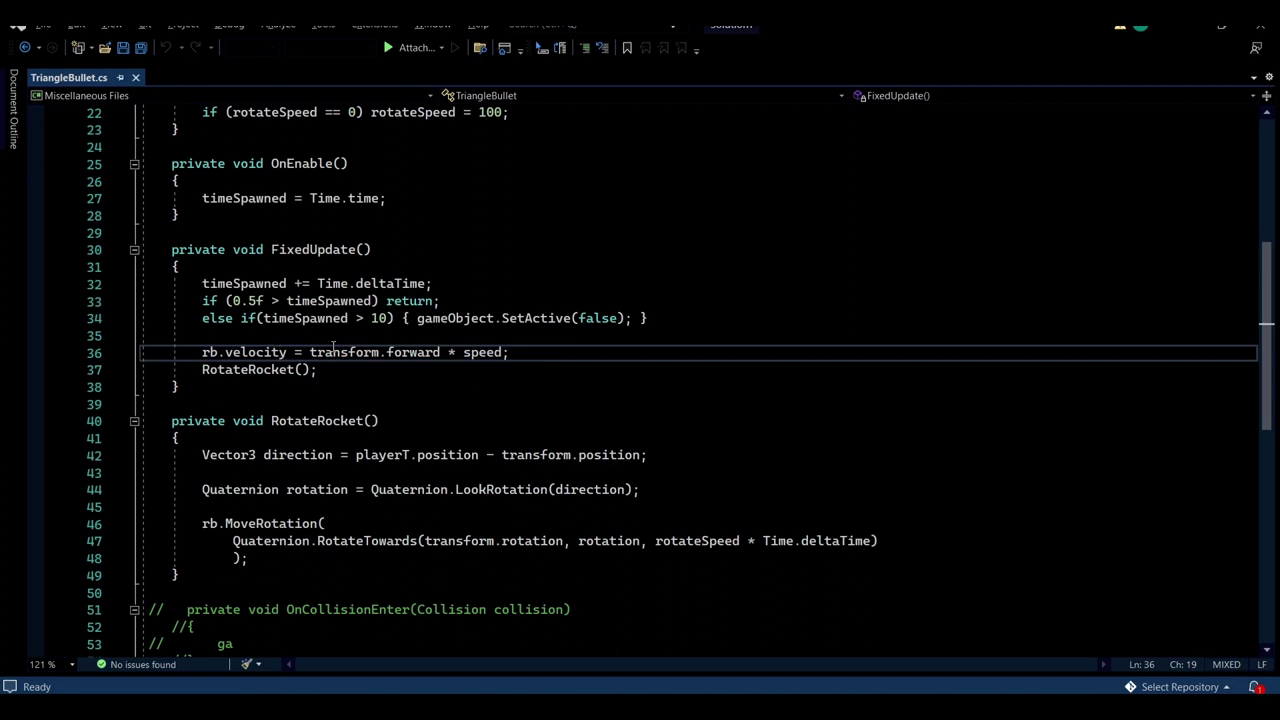
left_click_drag(309, 352, 440, 352)
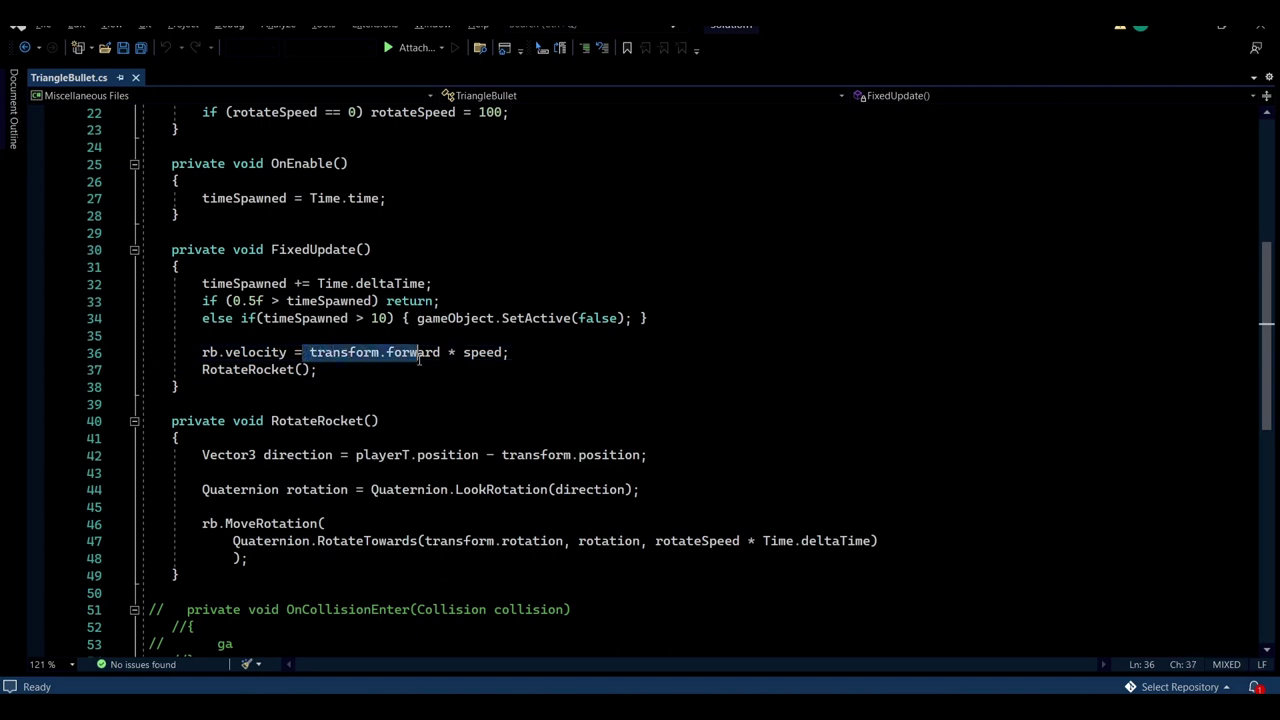
left_click(440, 352)
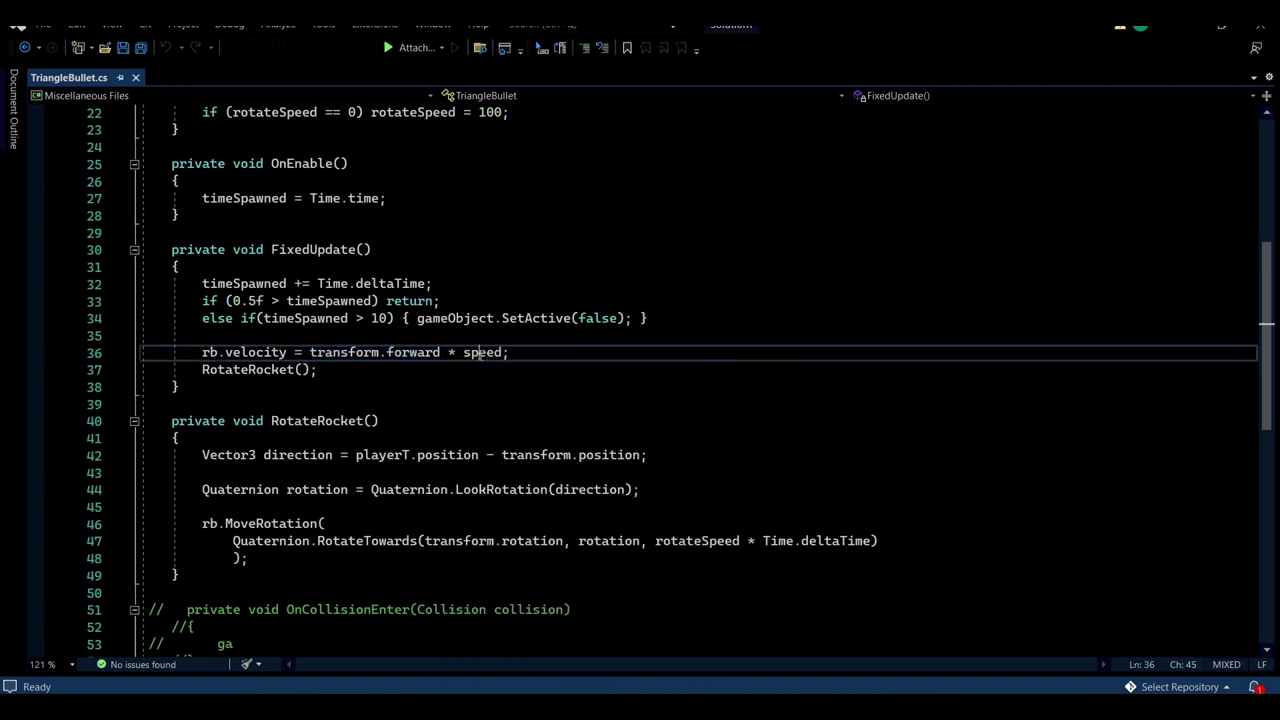
double_click(482, 352)
scroll(549, 325, "up", 2)
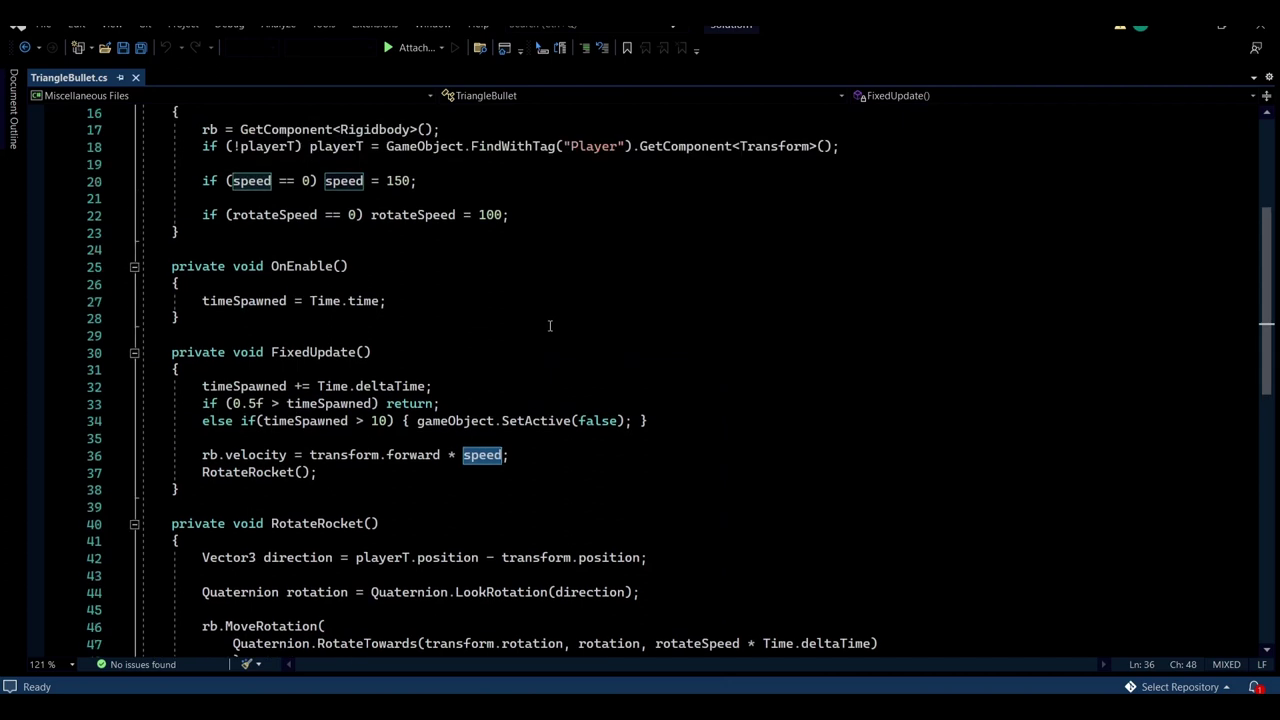
left_click_drag(202, 472, 387, 481)
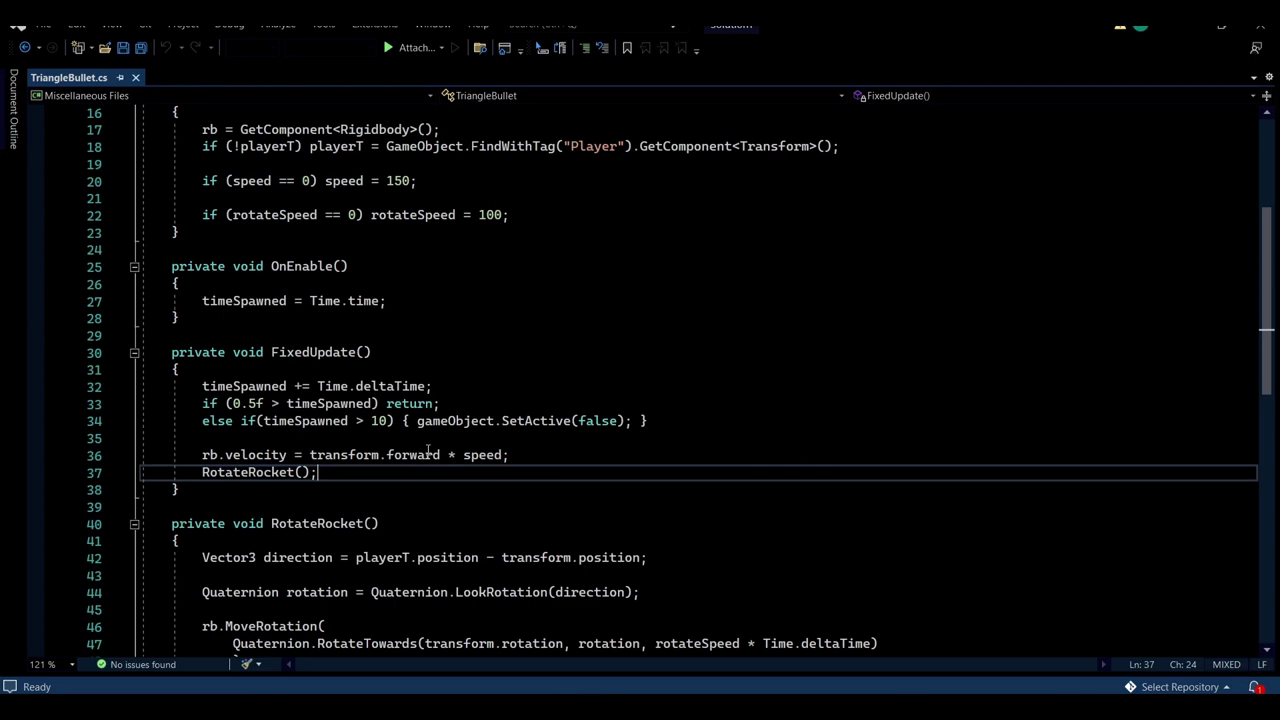
key("Home")
type("//")
left_click_drag(197, 455, 576, 455)
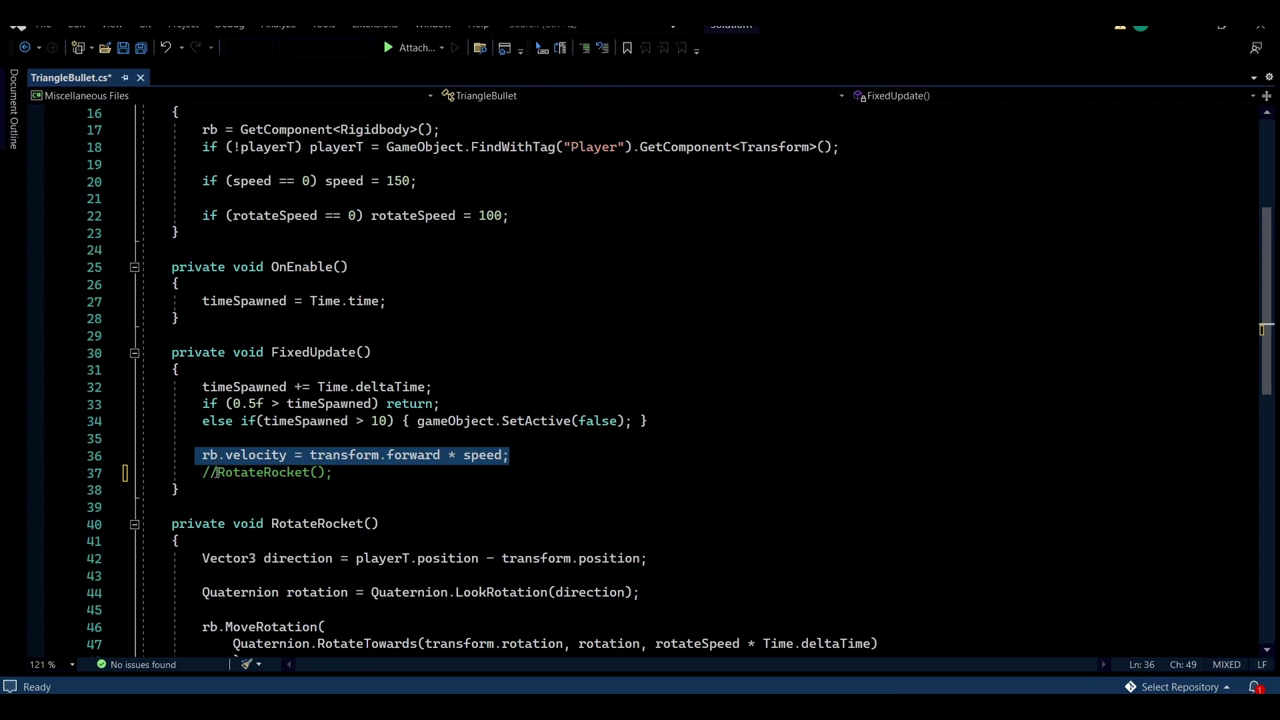
left_click(217, 472)
key("BackSpace")
key("BackSpace")
scroll(318, 450, "down", 2)
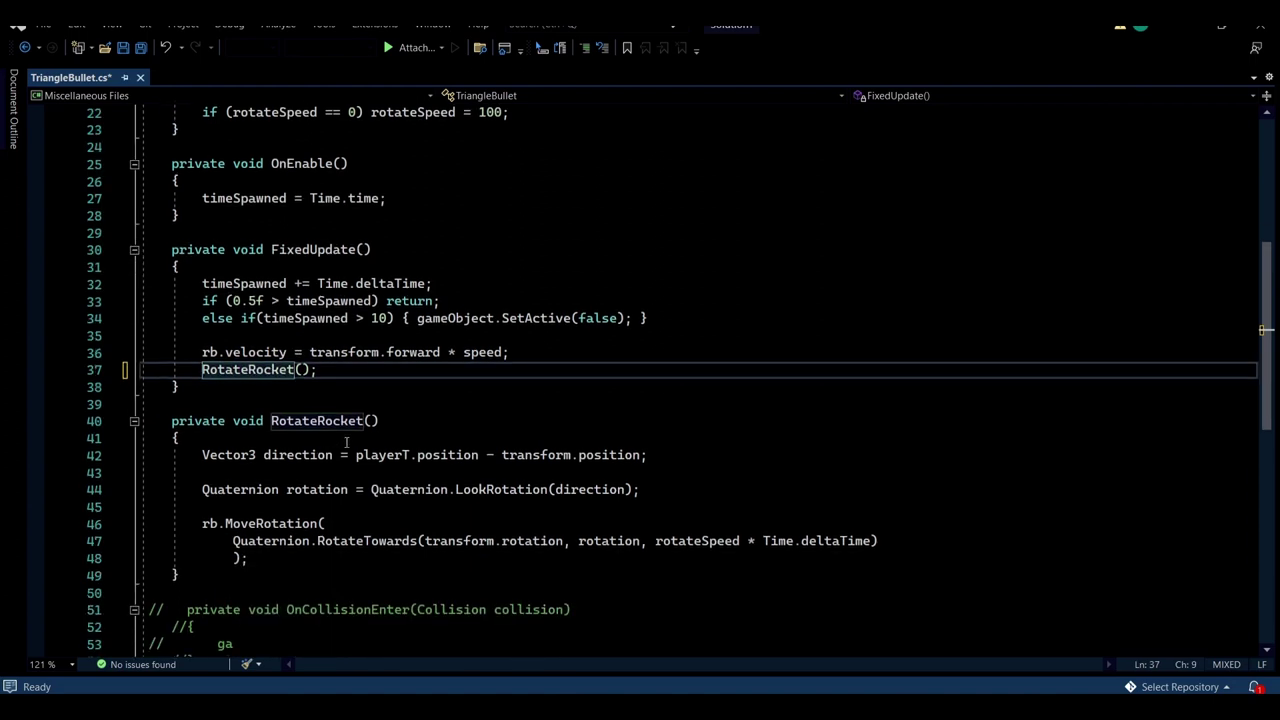
scroll(346, 443, "up", 5)
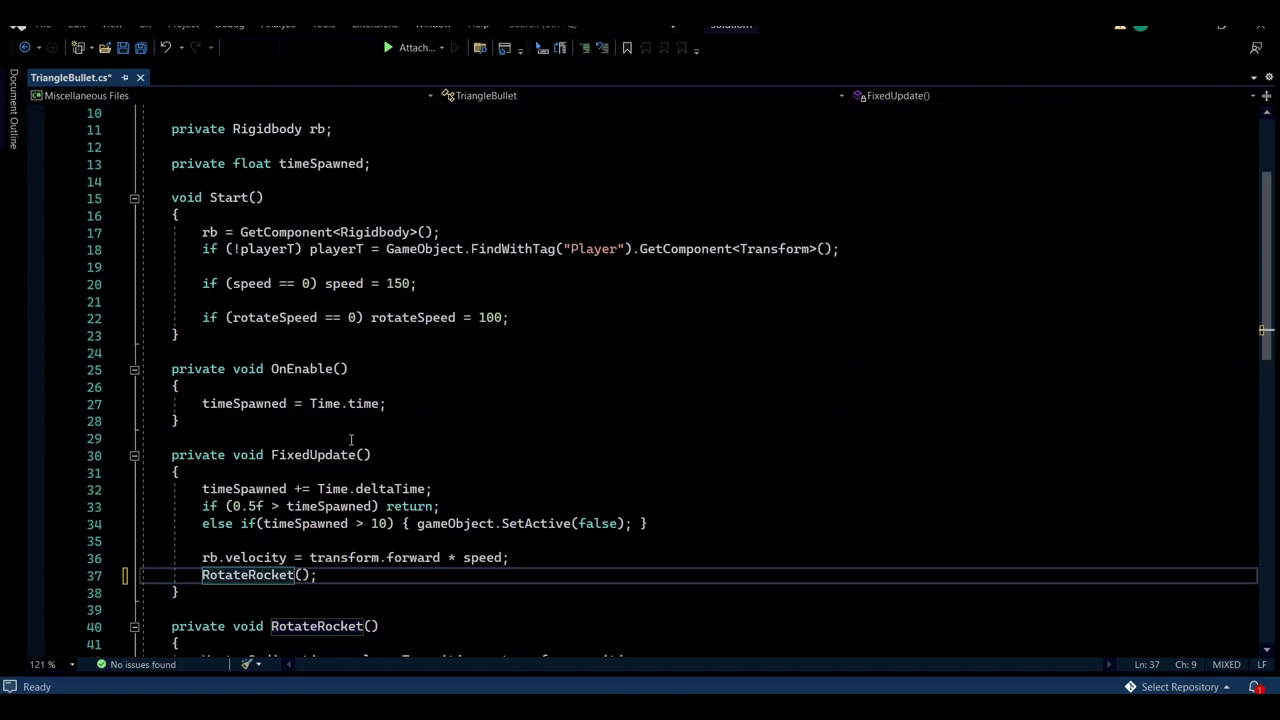
scroll(360, 300, "up", 3)
left_click(386, 215)
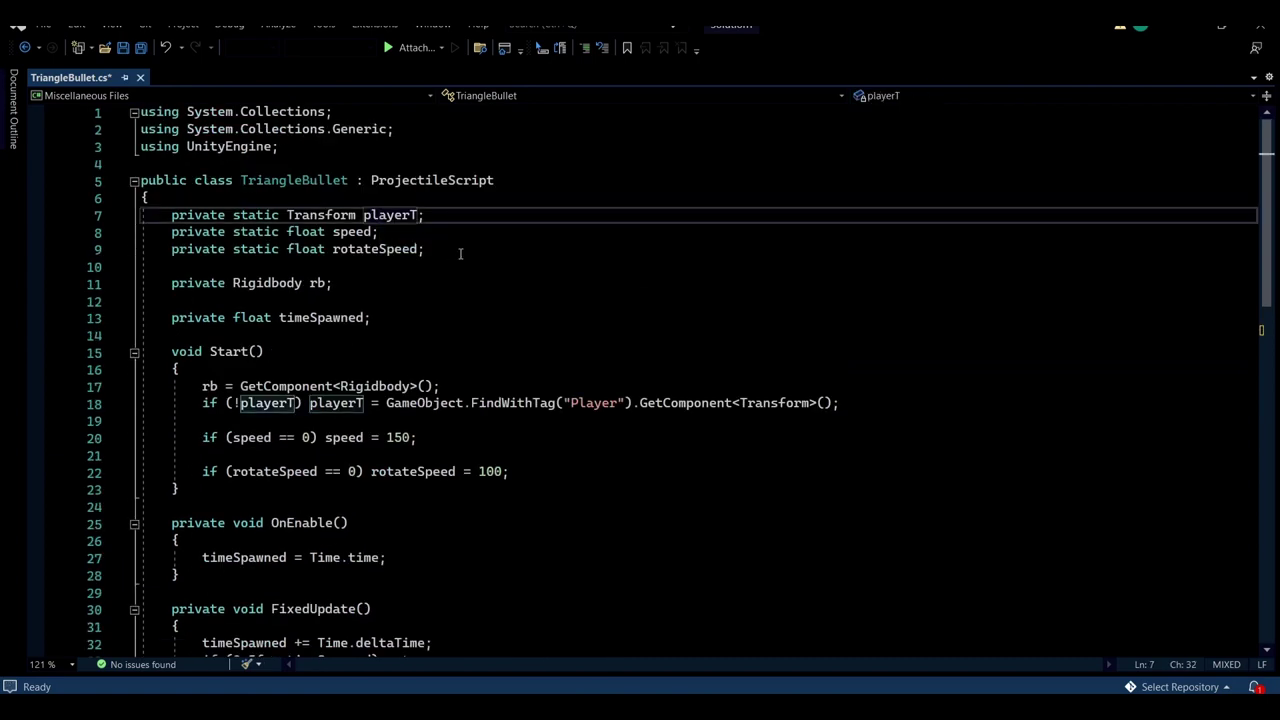
scroll(441, 246, "down", 4)
scroll(441, 250, "down", 4)
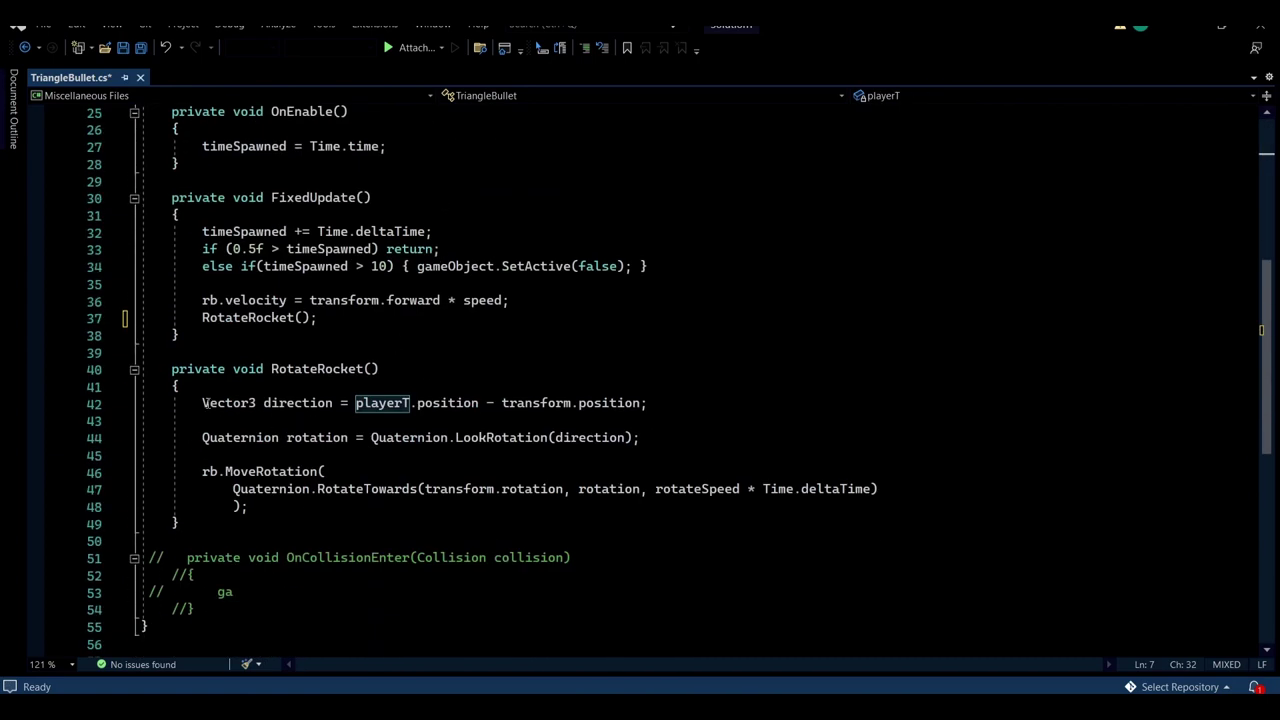
left_click_drag(227, 327, 405, 317)
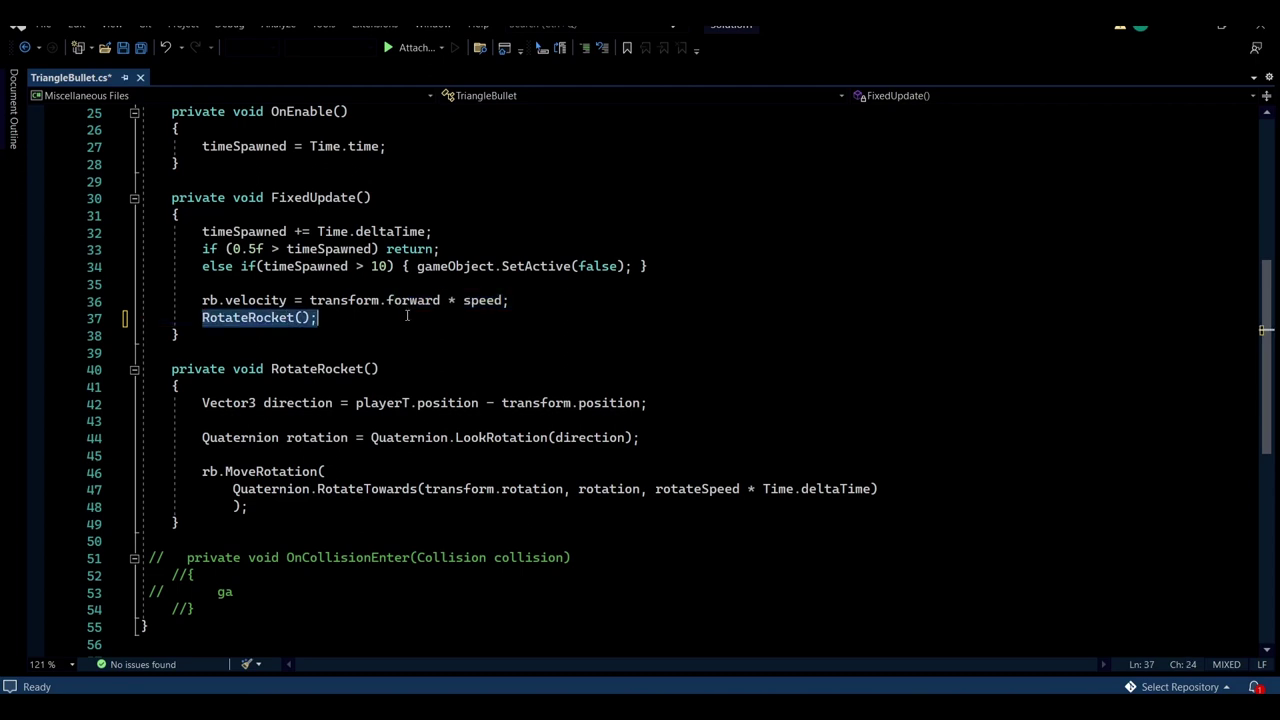
left_click(405, 317)
left_click_drag(150, 369, 347, 520)
left_click(347, 520)
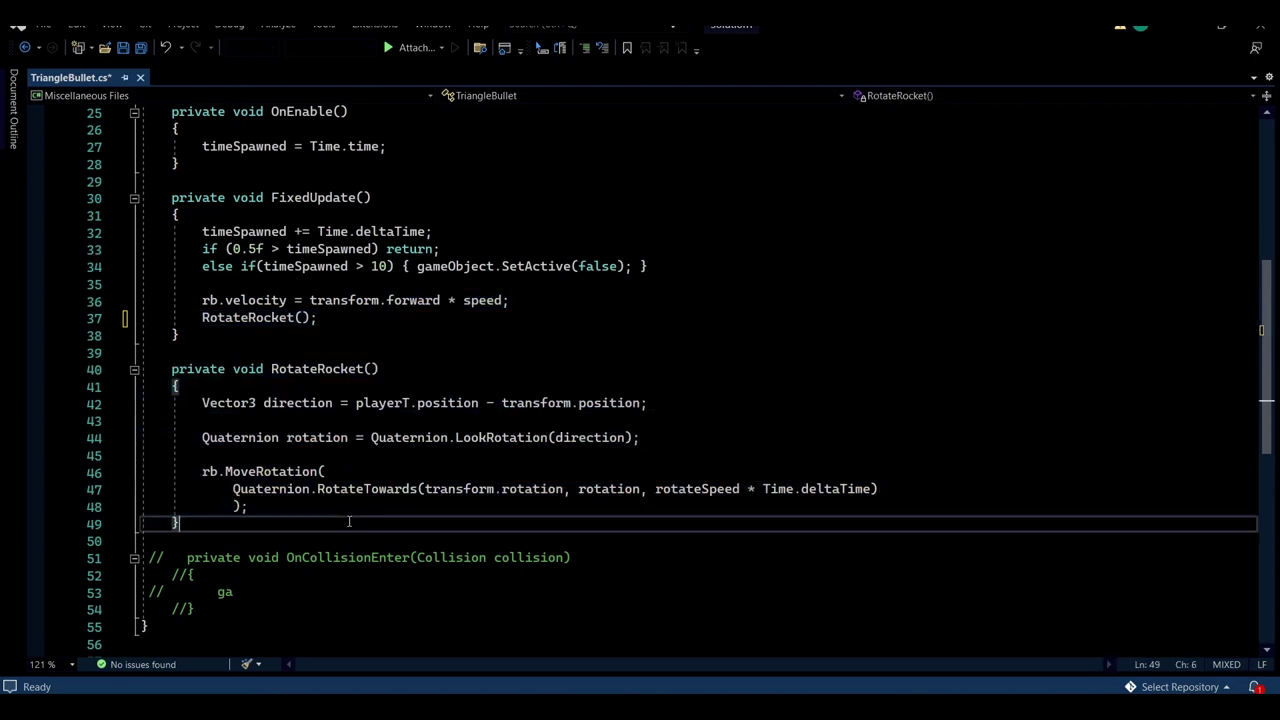
left_click_drag(202, 403, 650, 403)
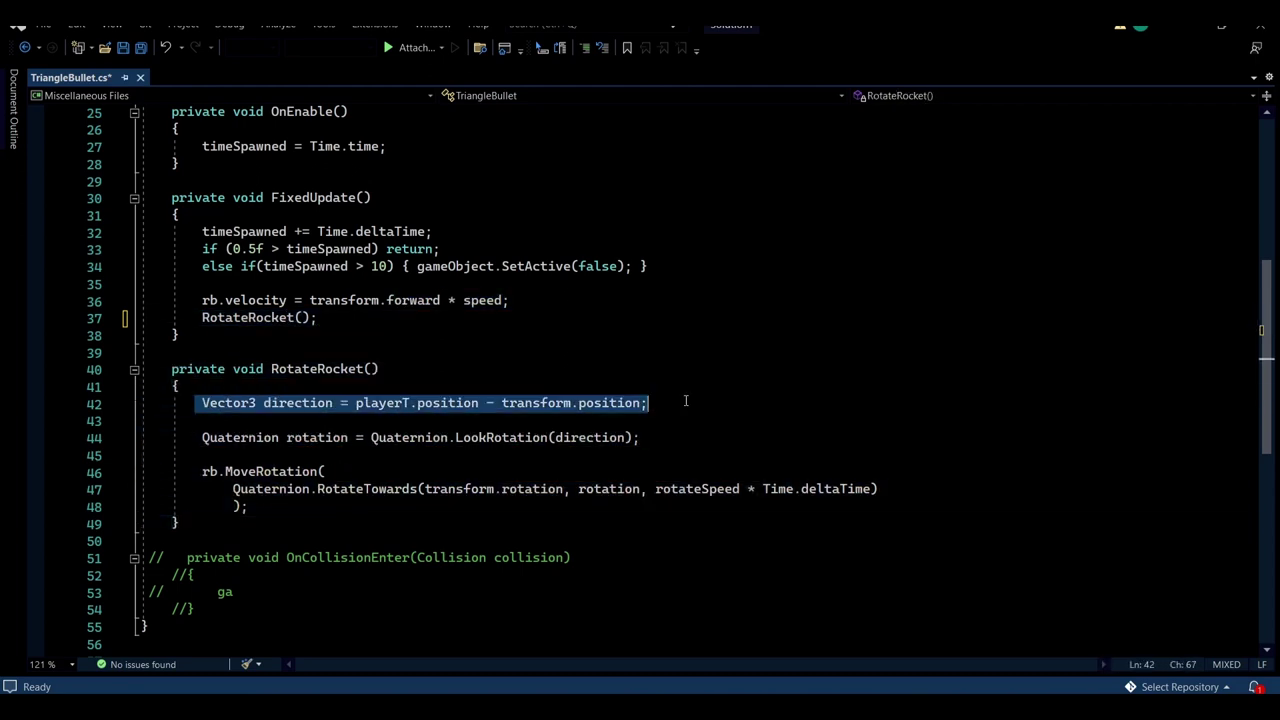
left_click(688, 401)
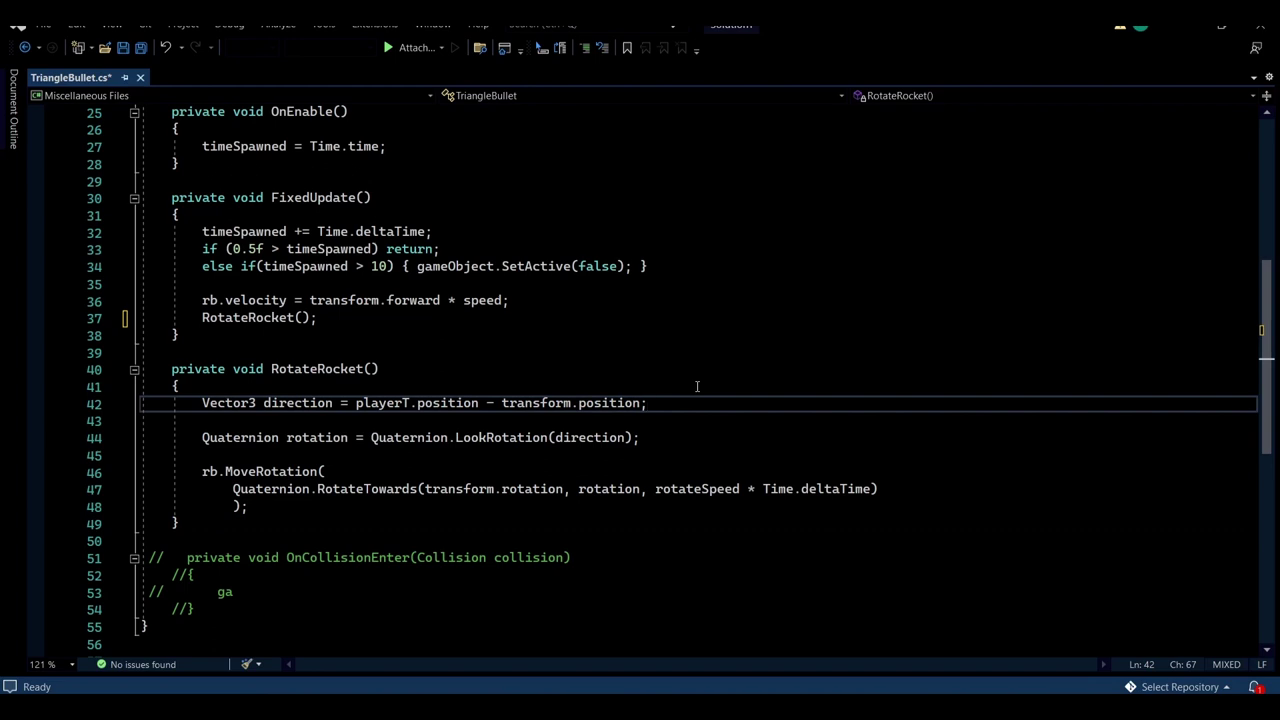
left_click(356, 403)
left_click_drag(356, 403, 643, 403)
left_click(643, 403)
left_click_drag(352, 403, 610, 403)
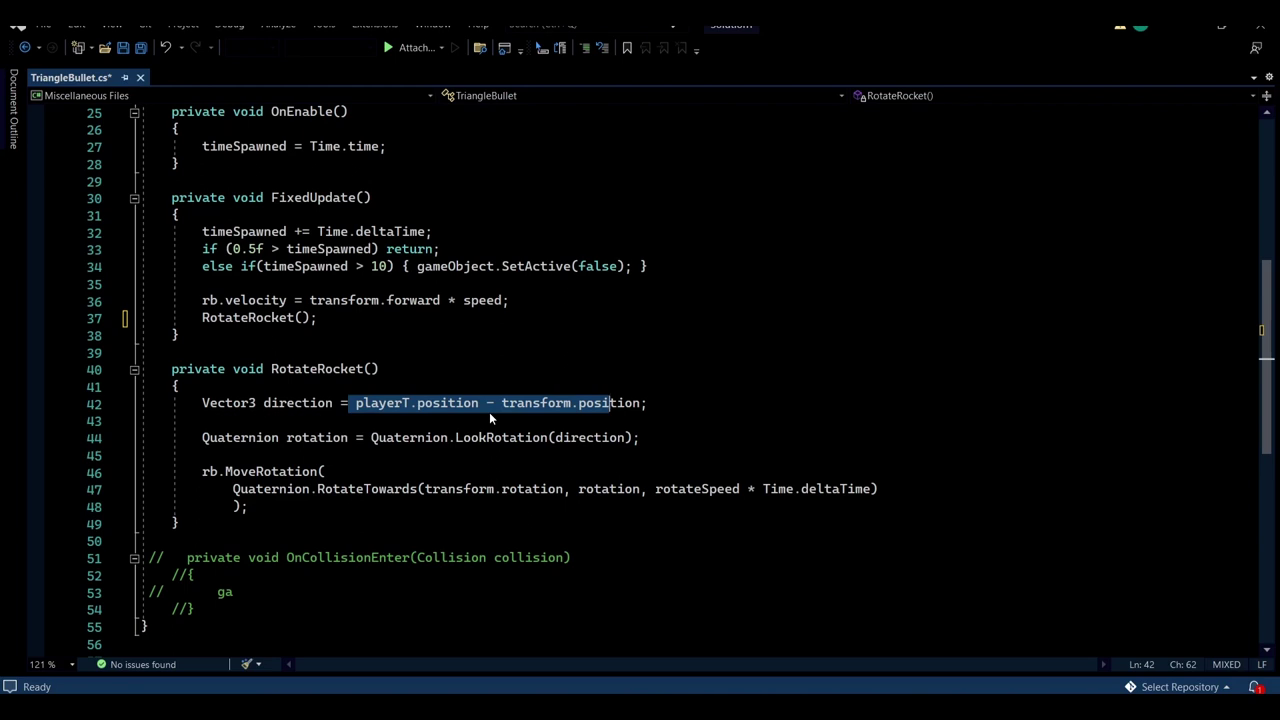
left_click(655, 403)
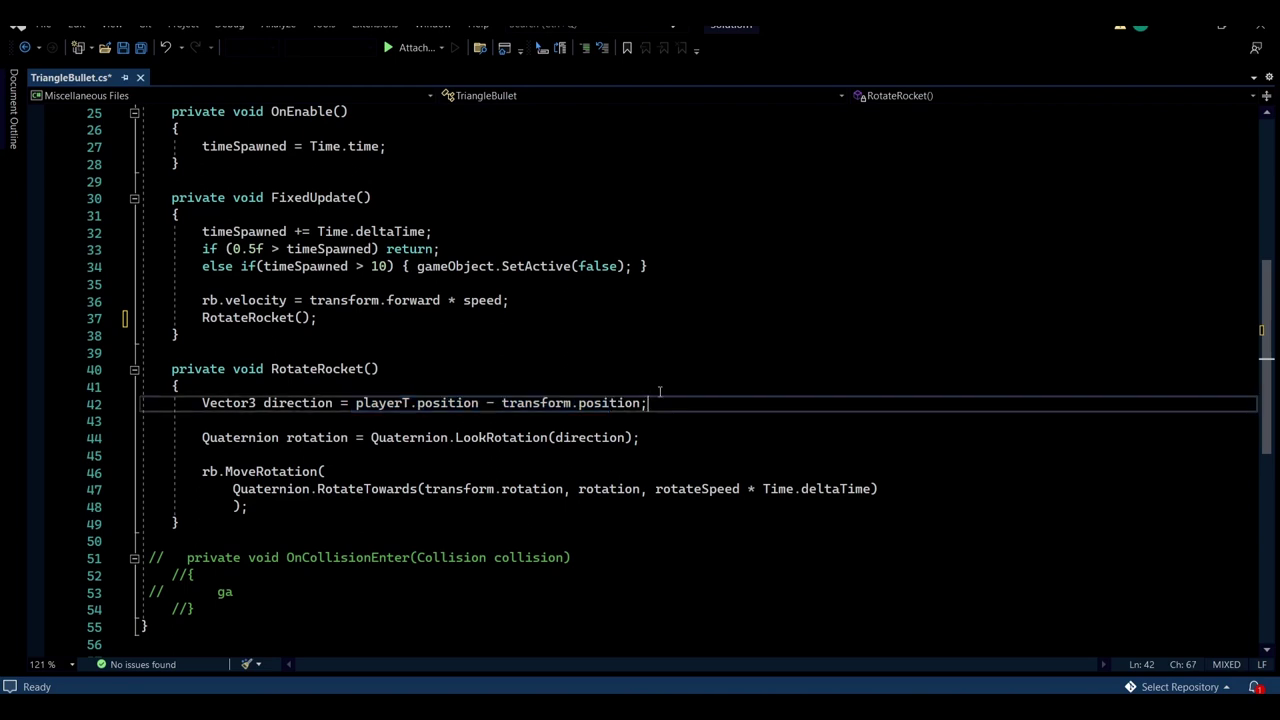
scroll(659, 391, "down", 2)
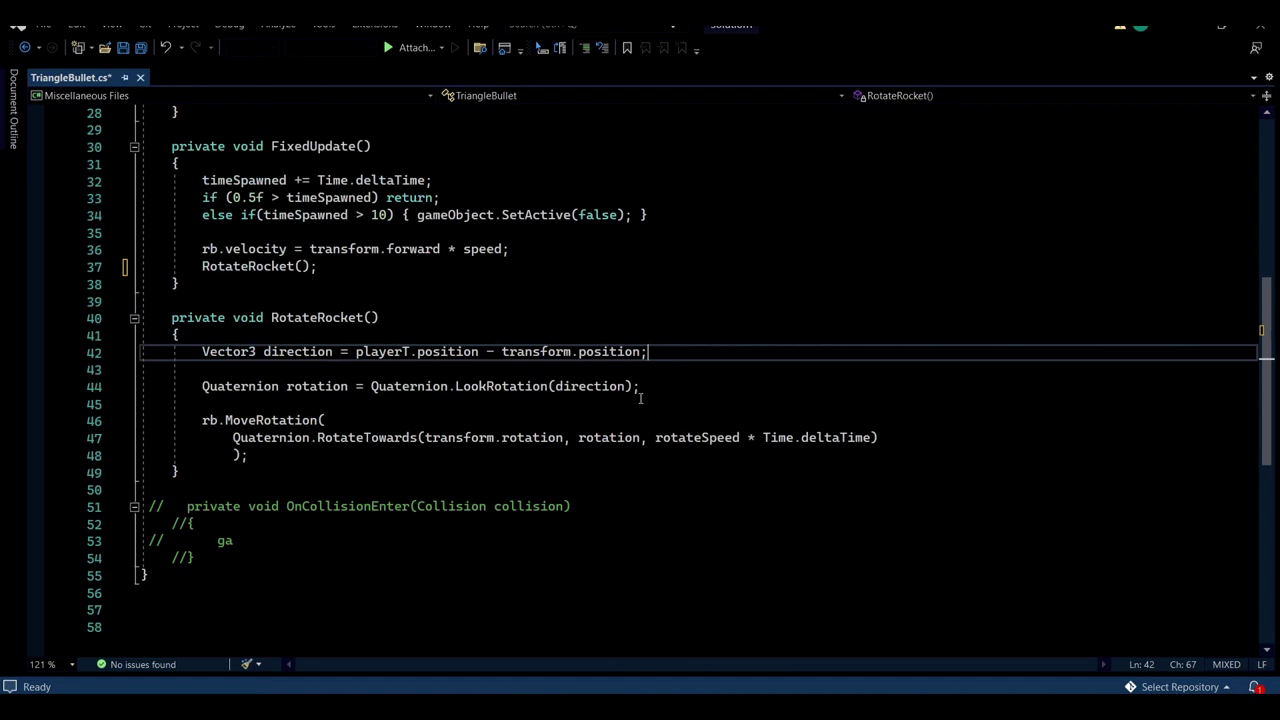
left_click_drag(195, 335, 371, 335)
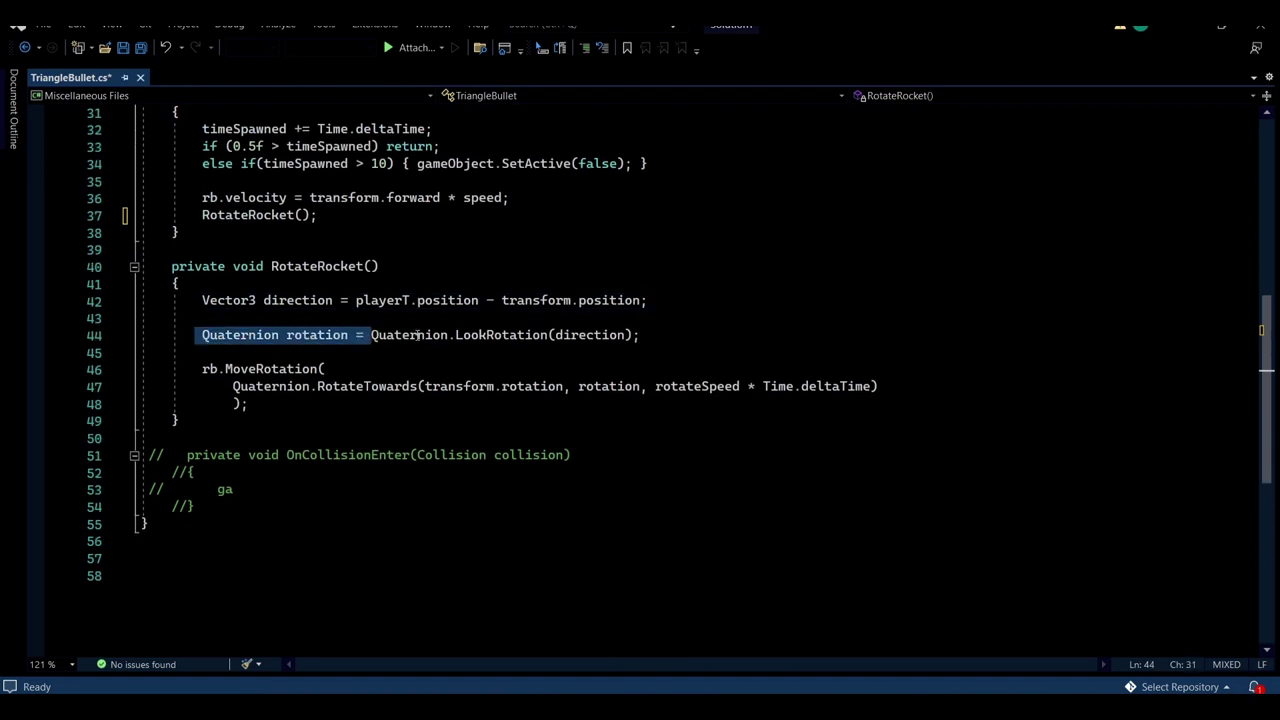
left_click(417, 335)
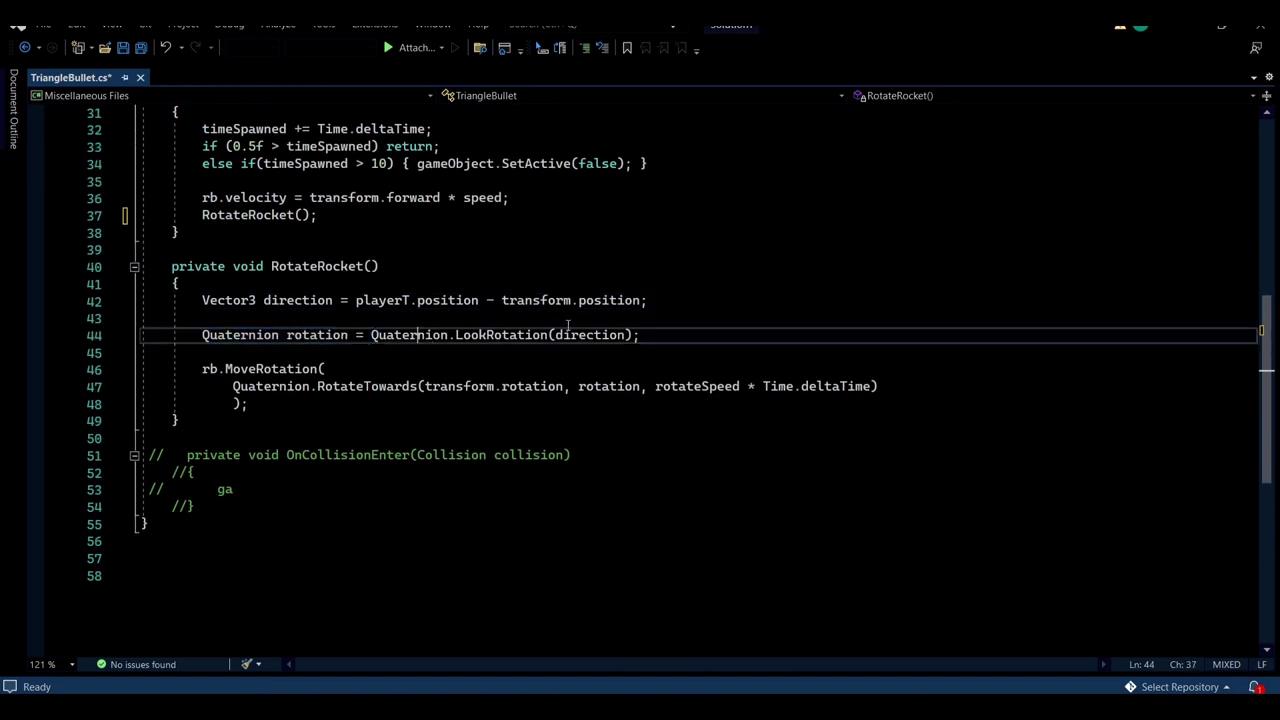
double_click(500, 335)
double_click(375, 335)
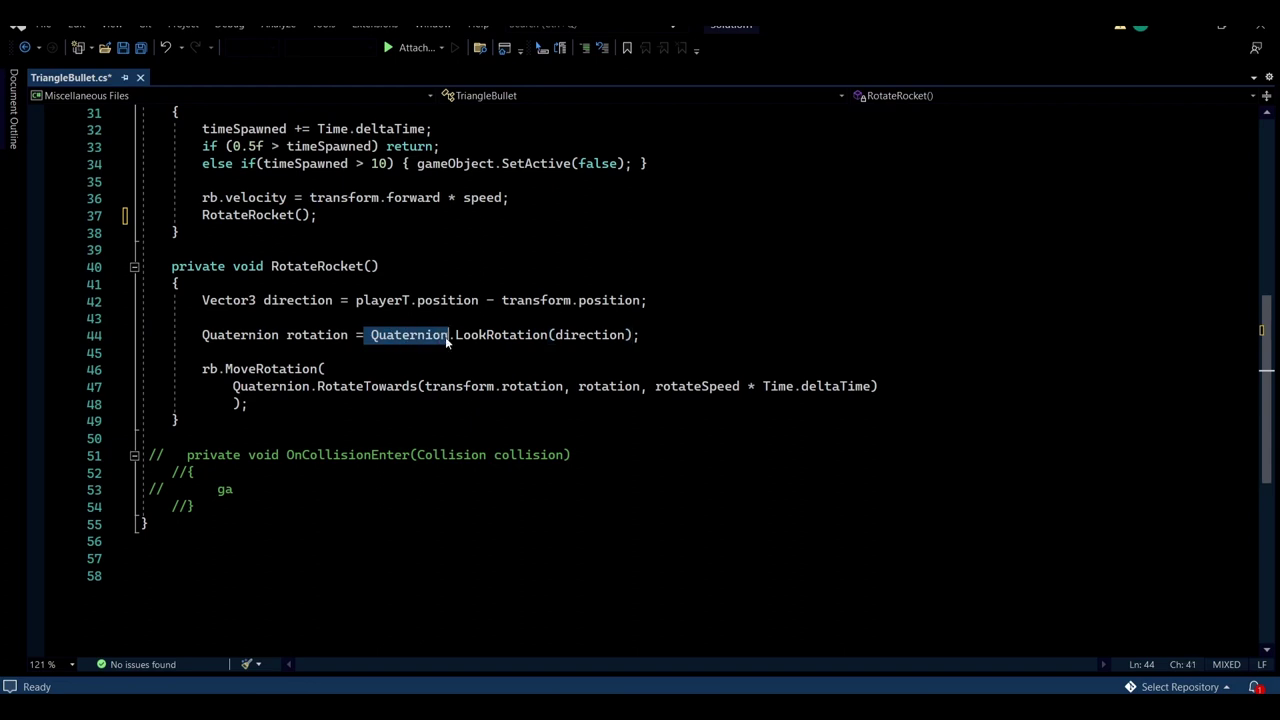
double_click(242, 335)
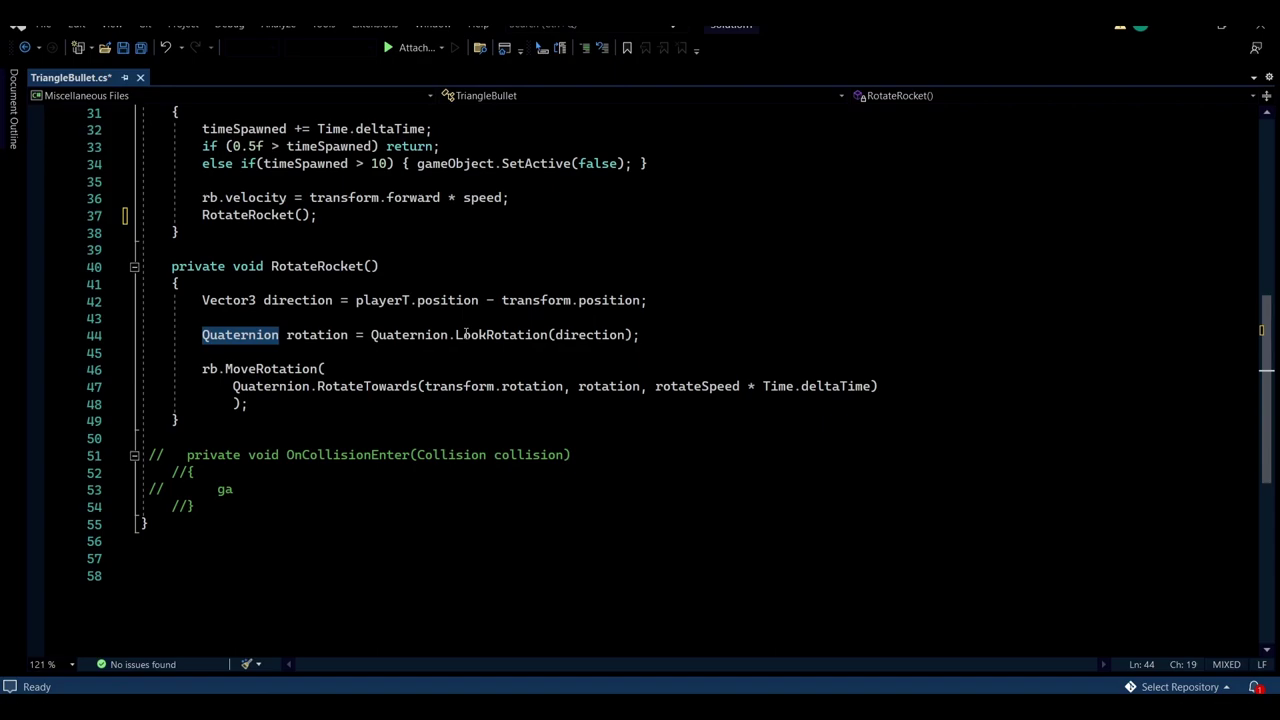
Check the Player's X rotation in Unity, then return to TriangleBossAbilities.cs.
key("alt+Tab")
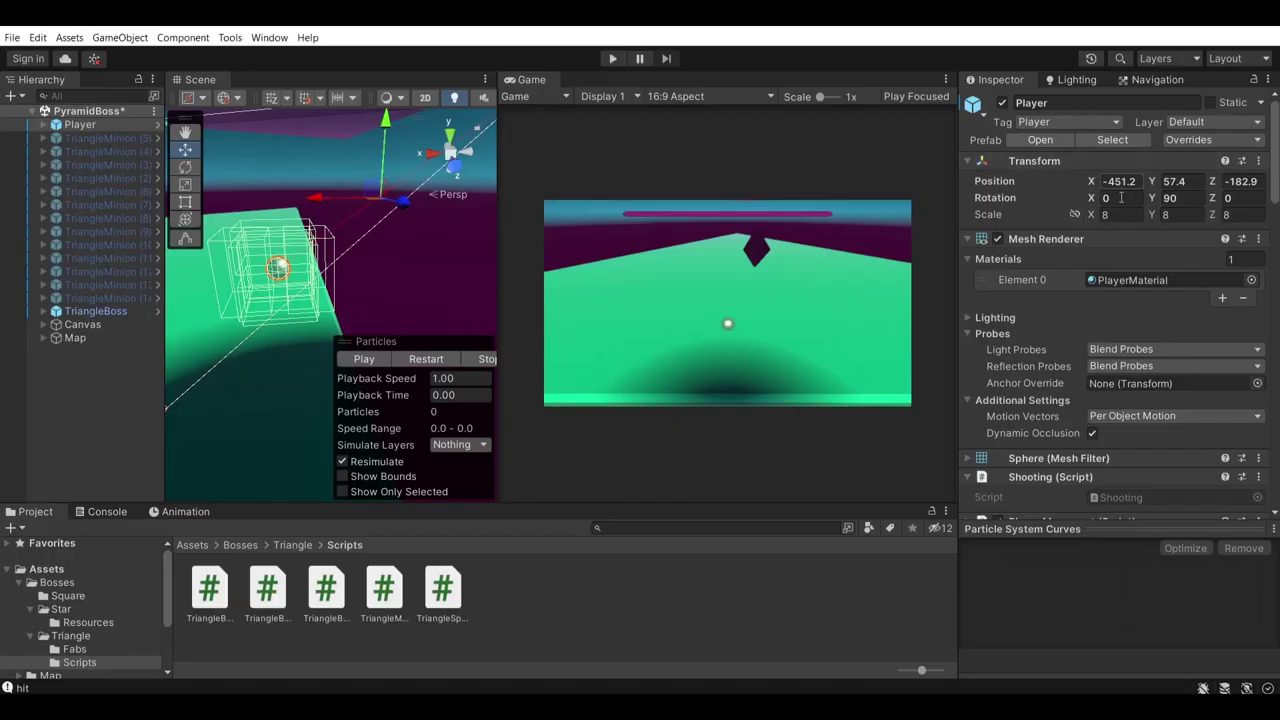
left_click(1108, 197)
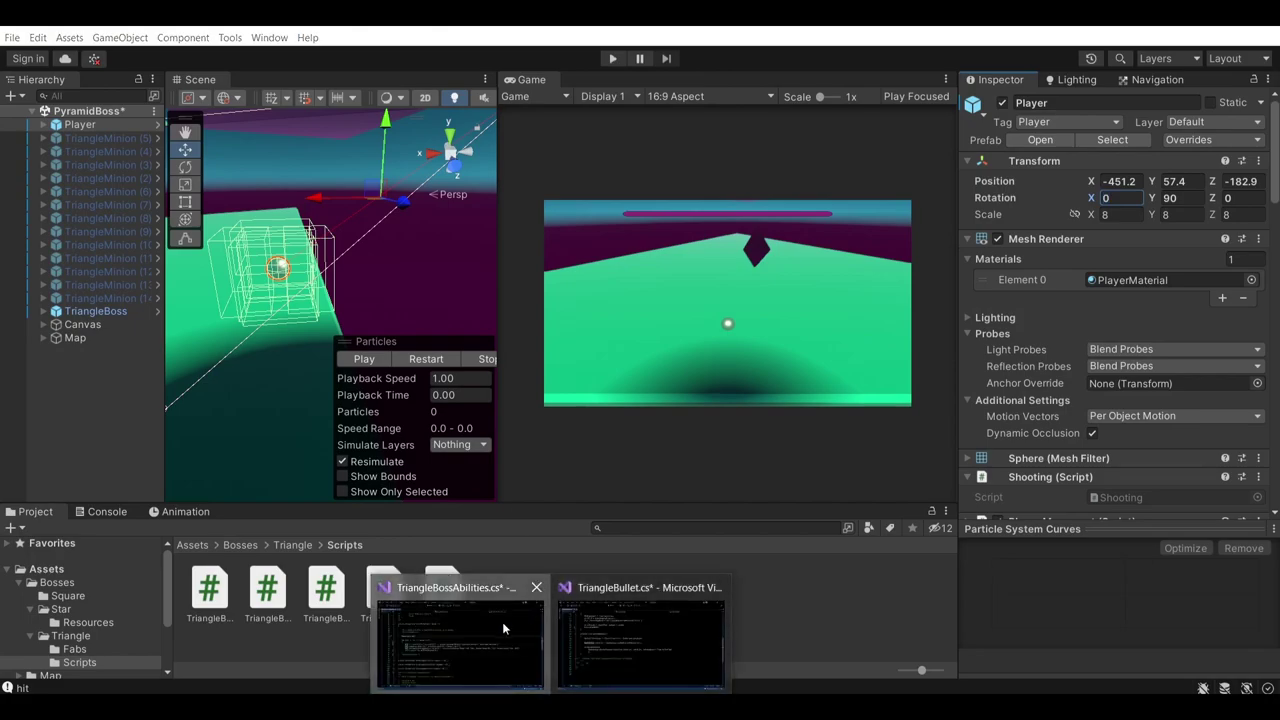
left_click(503, 628)
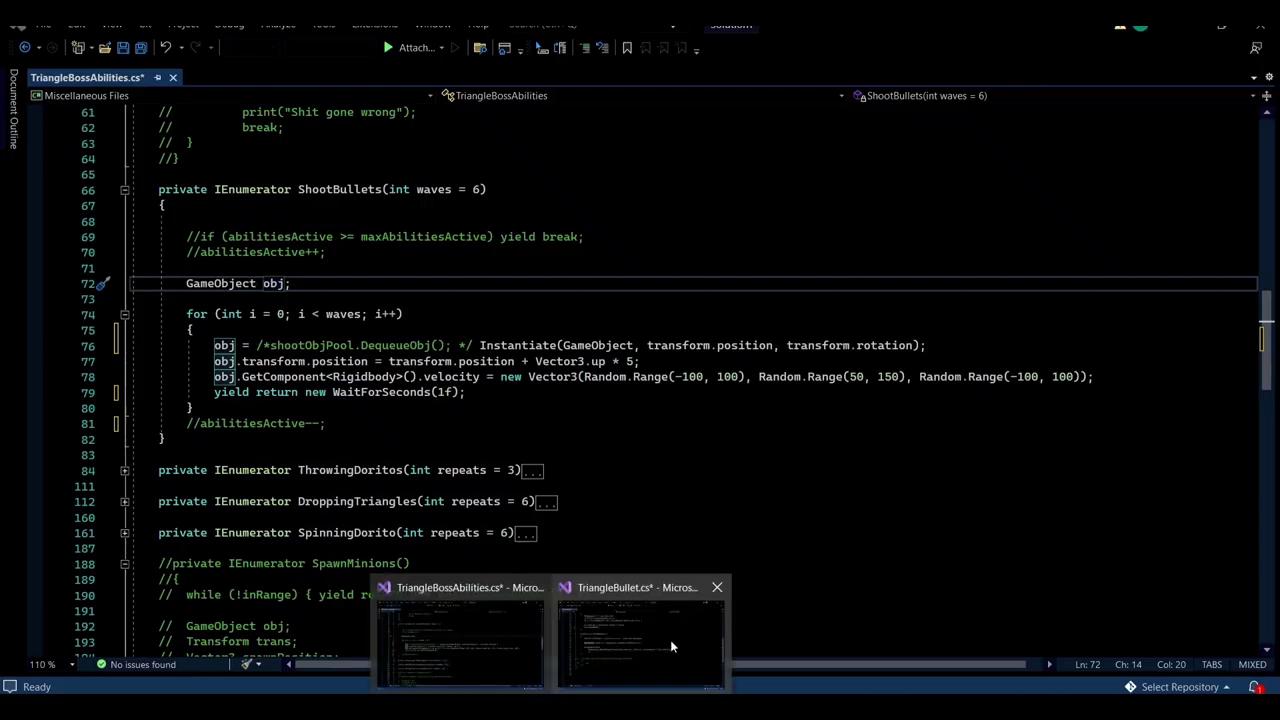
Switch to TriangleBullet.cs and review RotateRocket's LookRotation line 44.
left_click(674, 646)
left_click(403, 386)
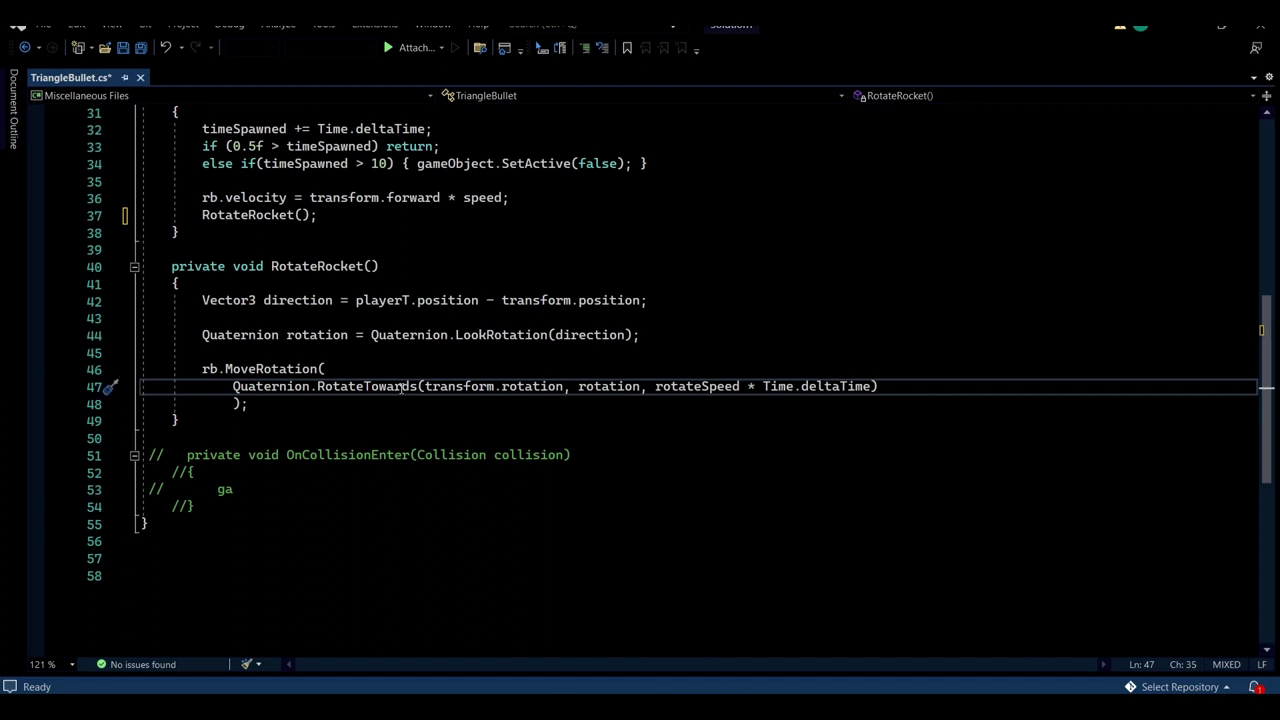
left_click_drag(202, 335, 674, 332)
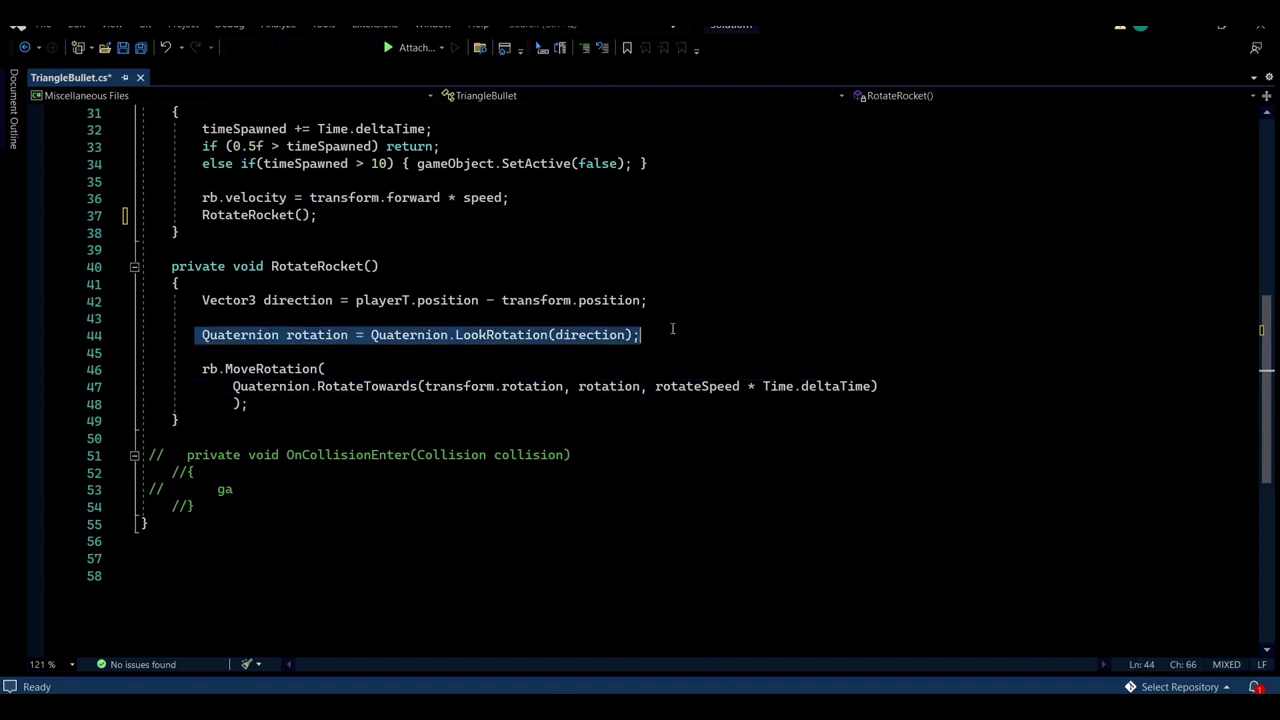
left_click(676, 332)
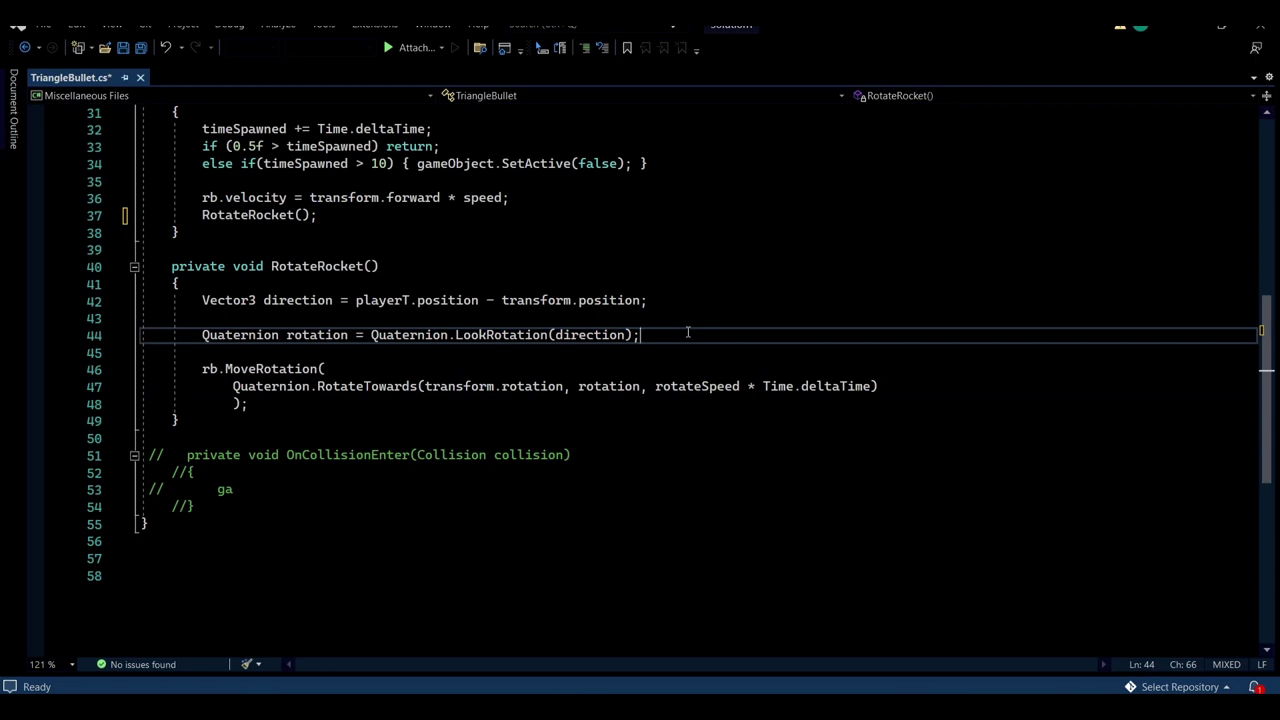
scroll(686, 332, "up", 3)
scroll(551, 282, "up", 4)
scroll(489, 203, "down", 5)
scroll(499, 262, "down", 1)
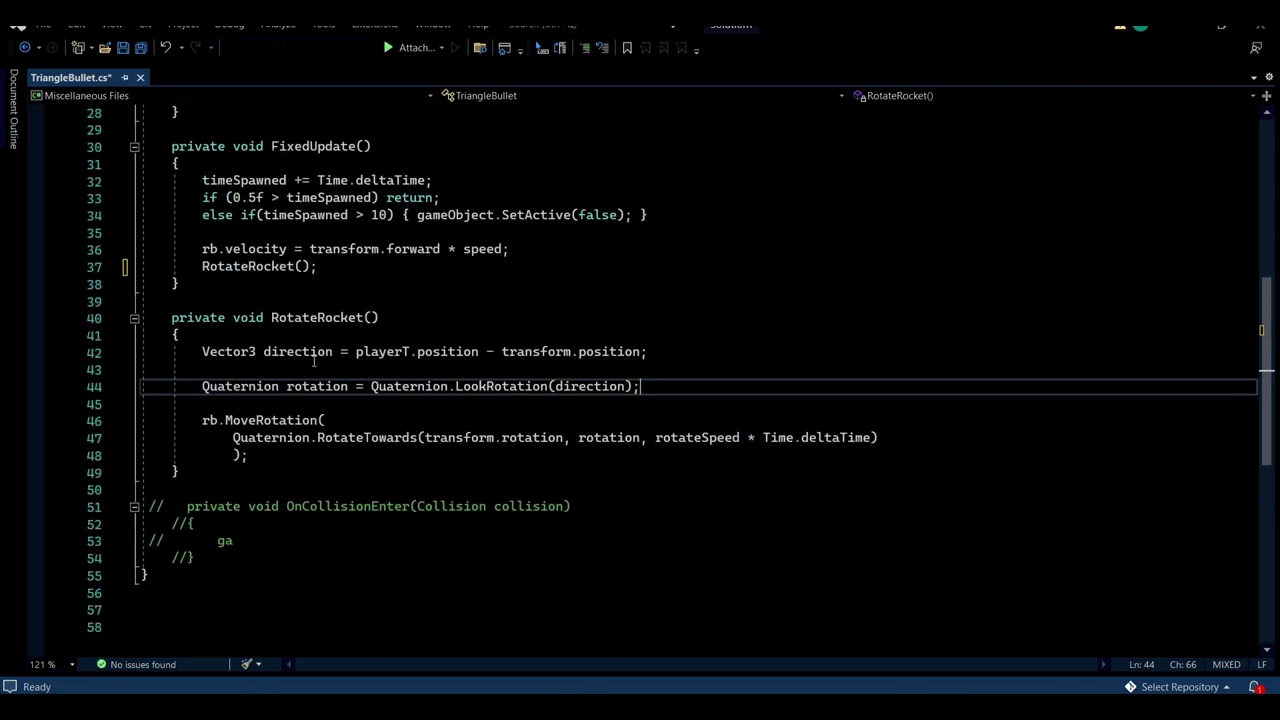
Review the MoveRotation/RotateTowards statement and remove indentation before line 47.
left_click_drag(202, 420, 318, 437)
left_click(318, 437)
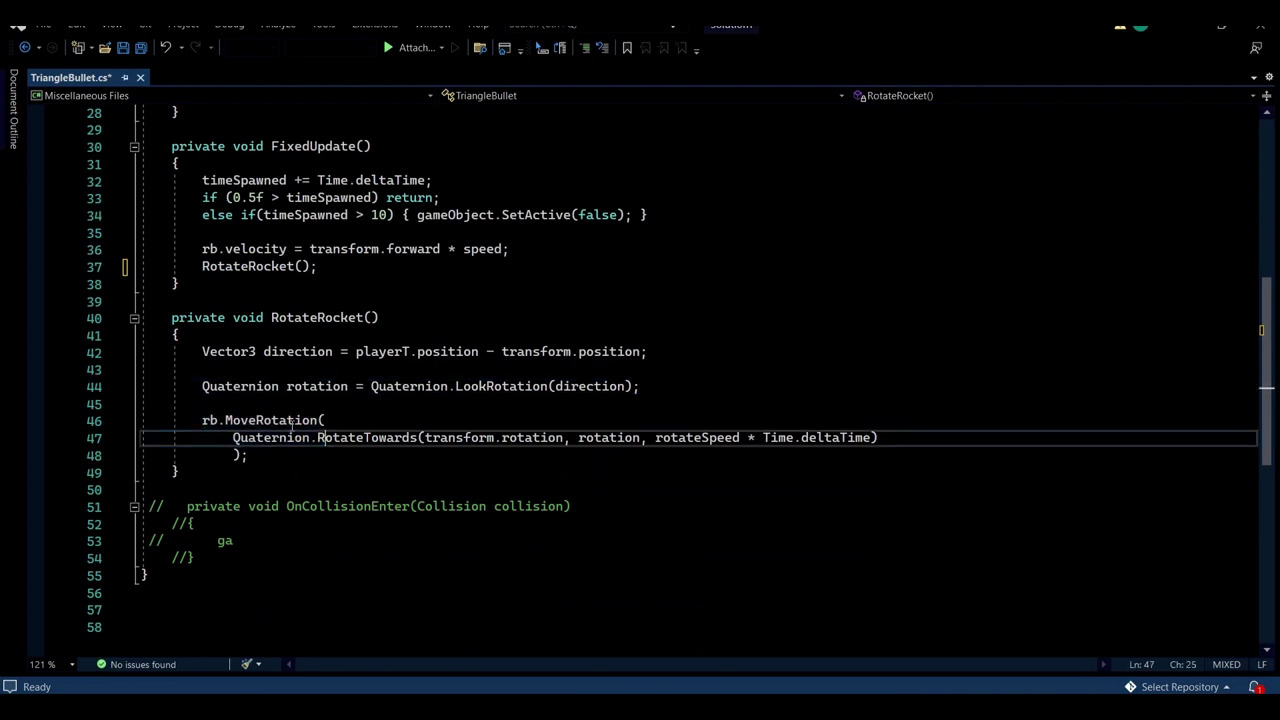
double_click(270, 420)
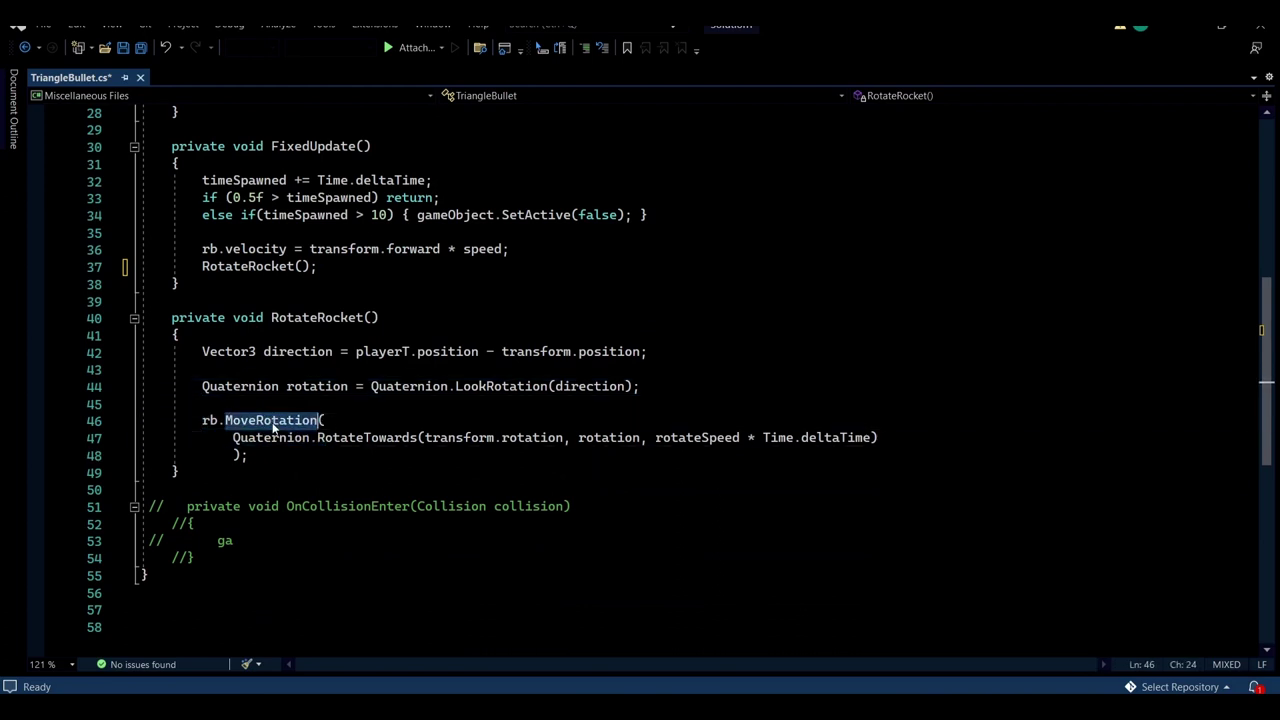
double_click(210, 420)
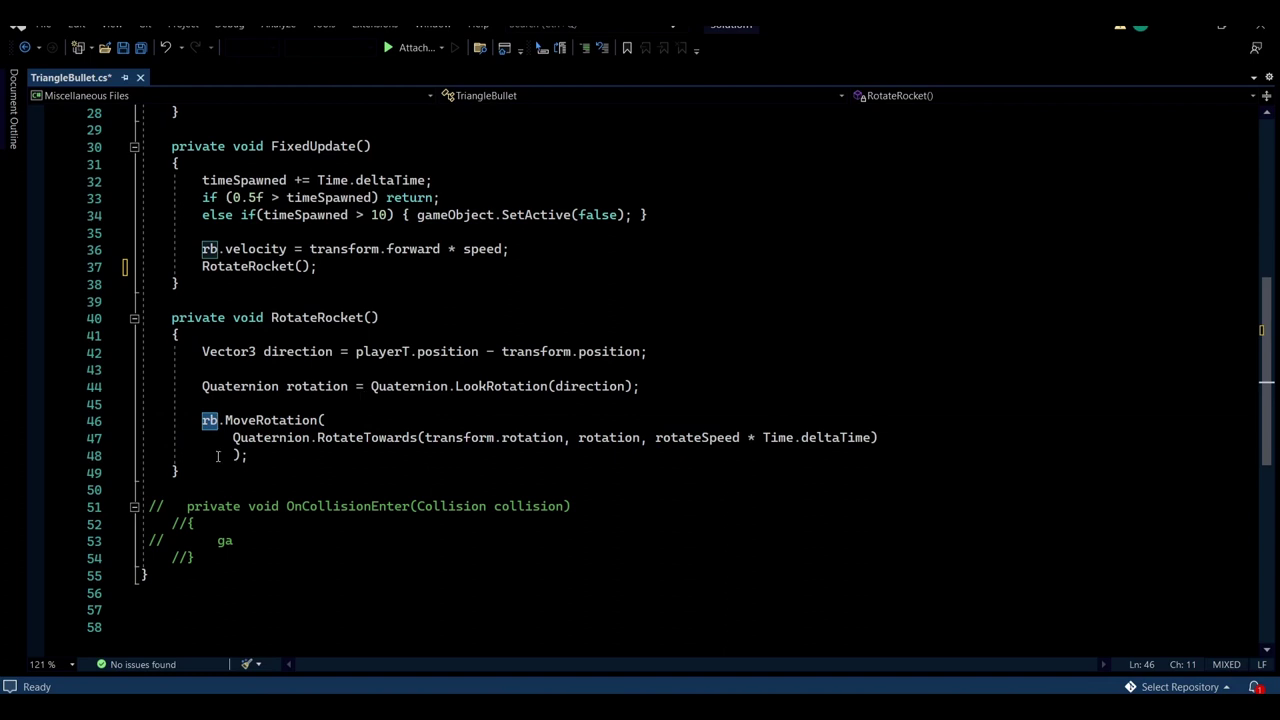
left_click(233, 437)
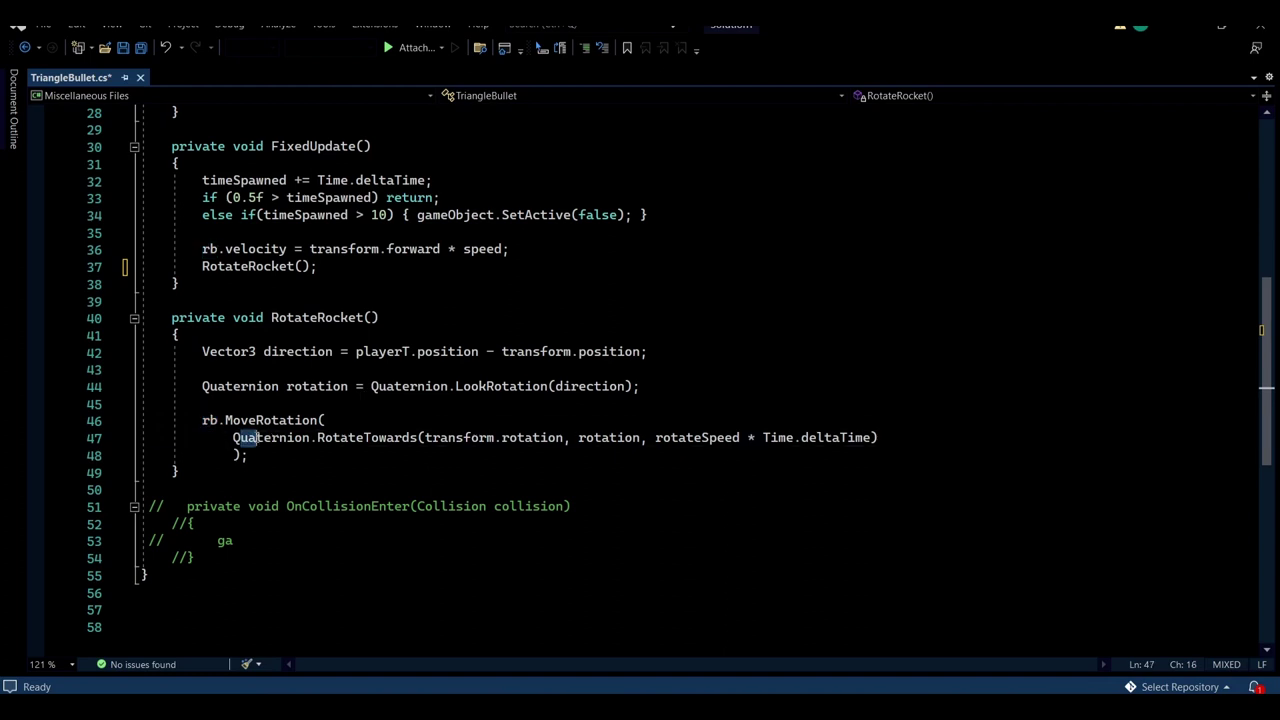
key("shift+Right")
key("shift+Right")
key("shift+Right")
key("Left")
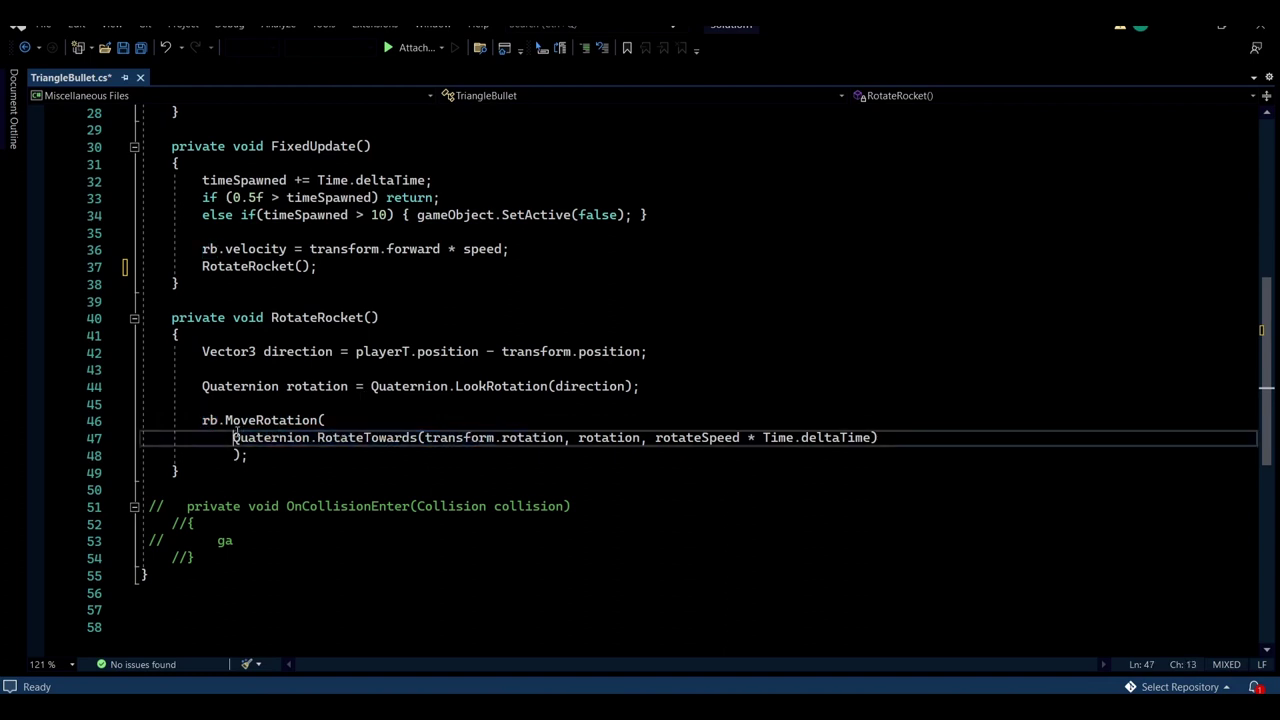
key("BackSpace")
key("BackSpace")
key("BackSpace")
key("BackSpace")
key("BackSpace")
key("BackSpace")
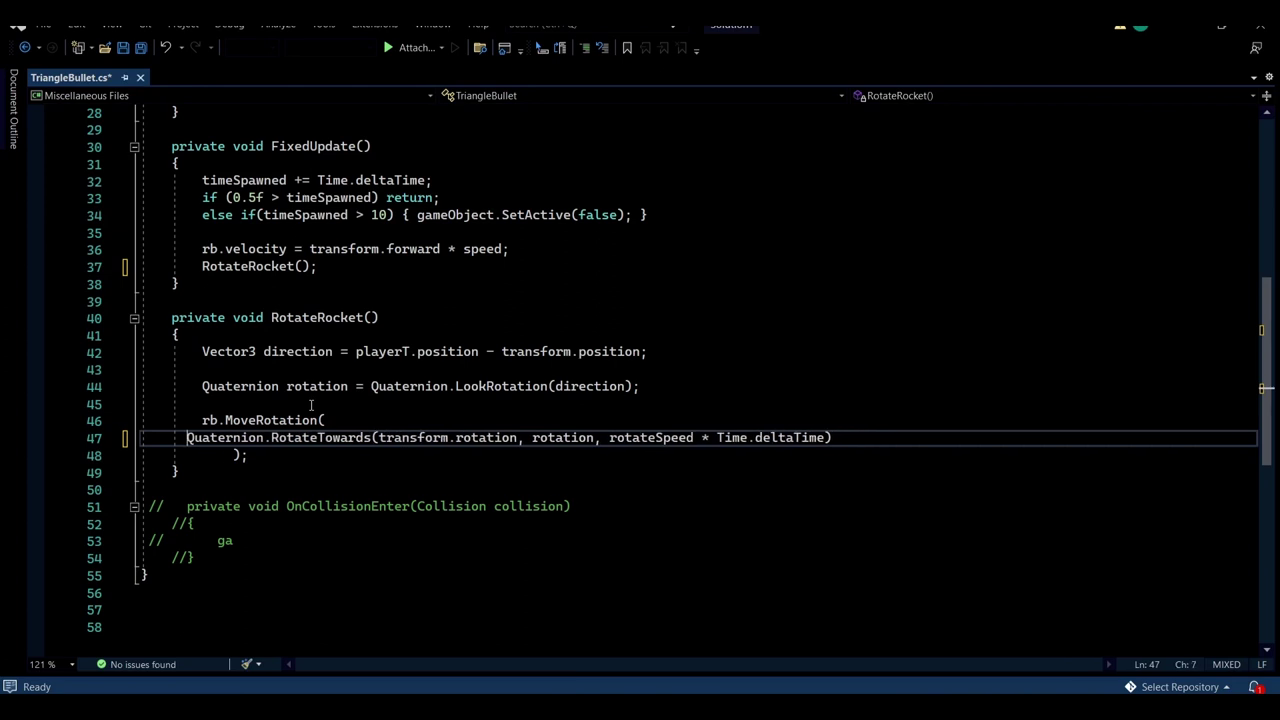
key("BackSpace")
key("BackSpace")
key("BackSpace")
key("BackSpace")
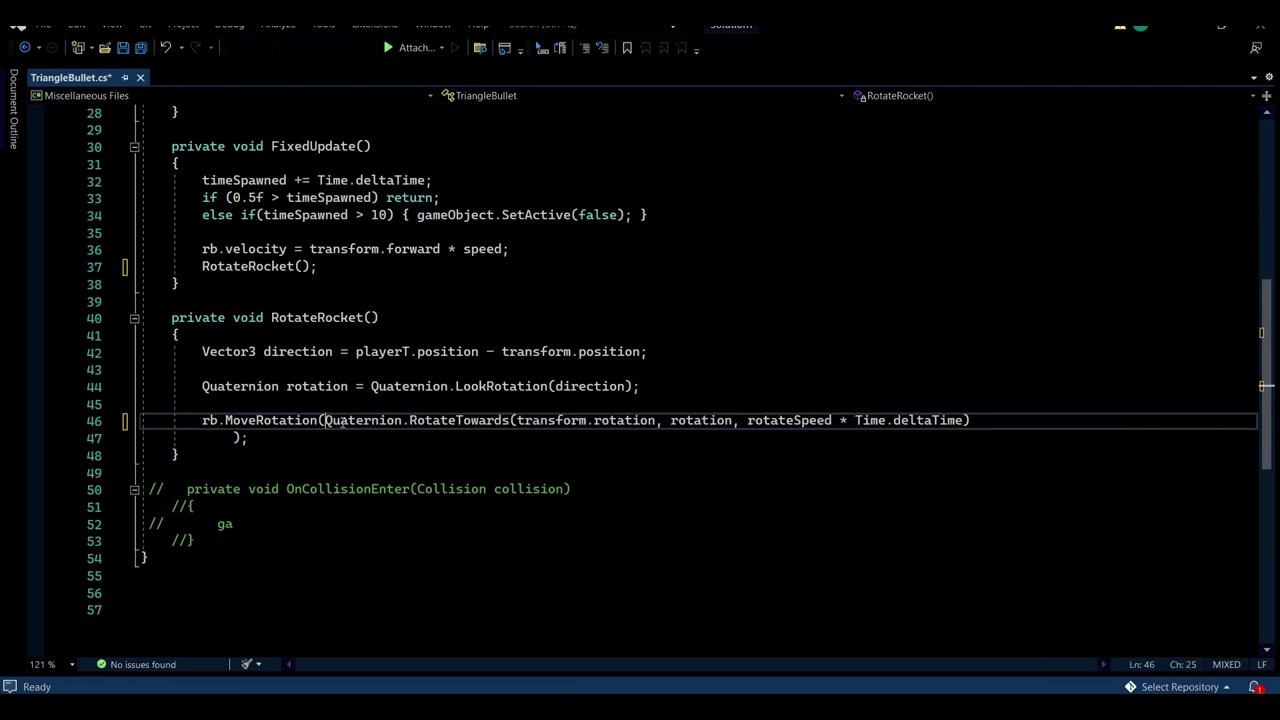
Pull the closing ');' from line 47 up onto line 46.
left_click_drag(325, 420, 701, 428)
left_click(778, 422)
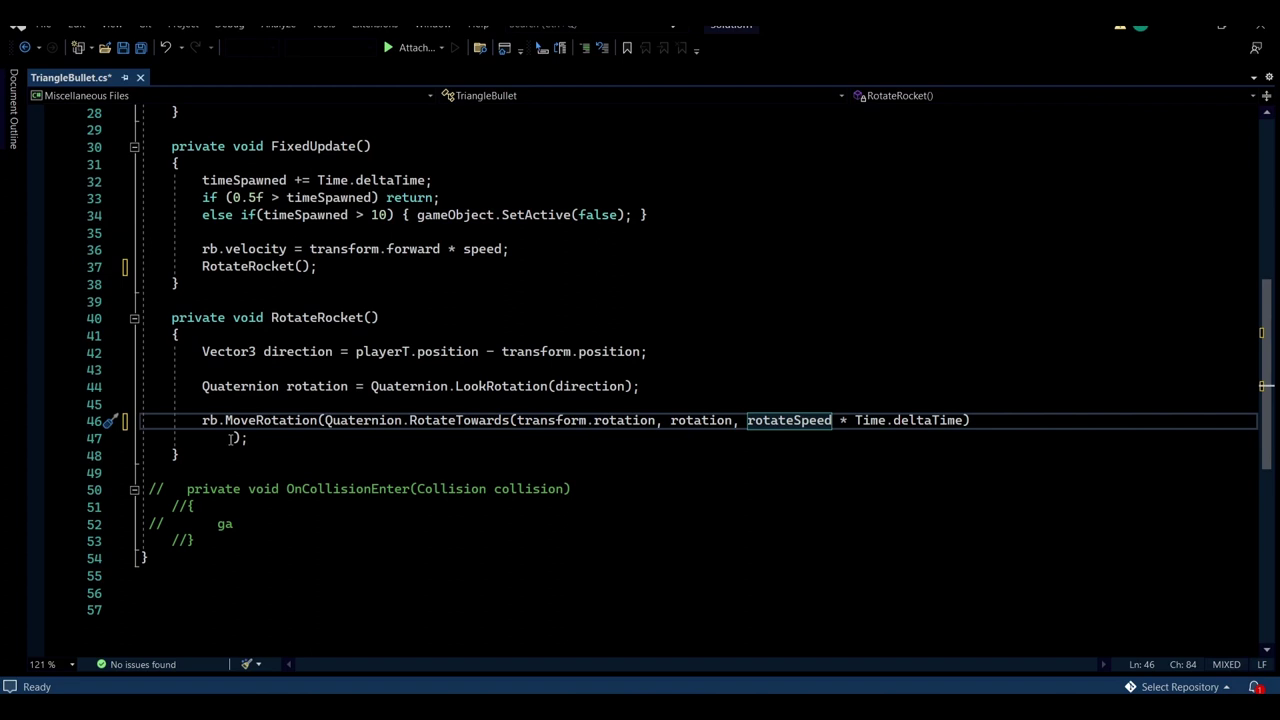
left_click_drag(240, 438, 994, 423)
key("Delete")
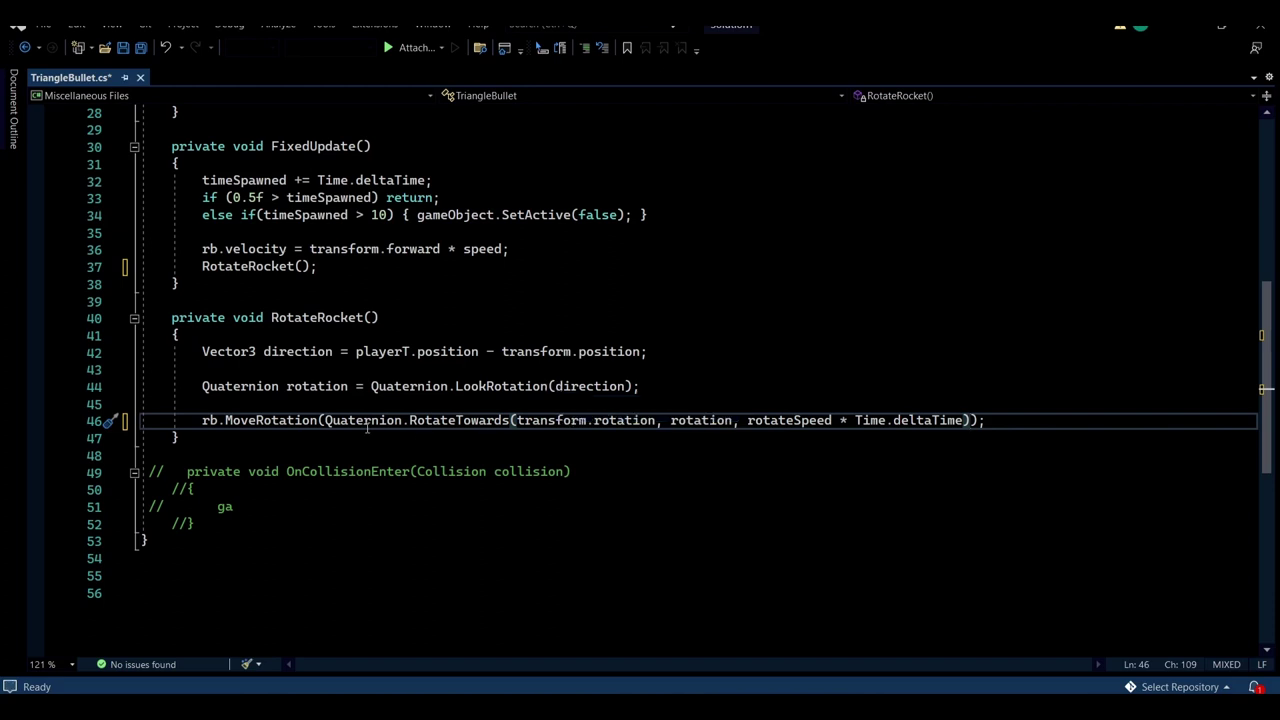
left_click(440, 420)
left_click(383, 420)
double_click(383, 420)
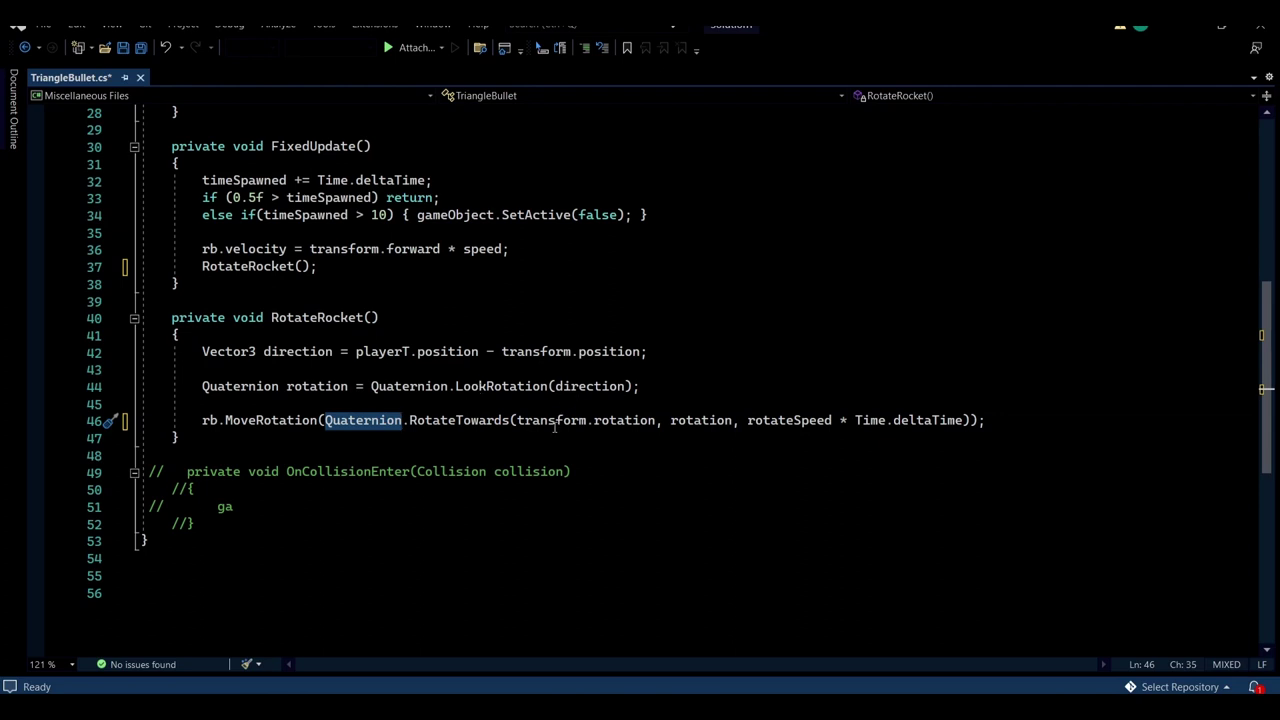
double_click(487, 422)
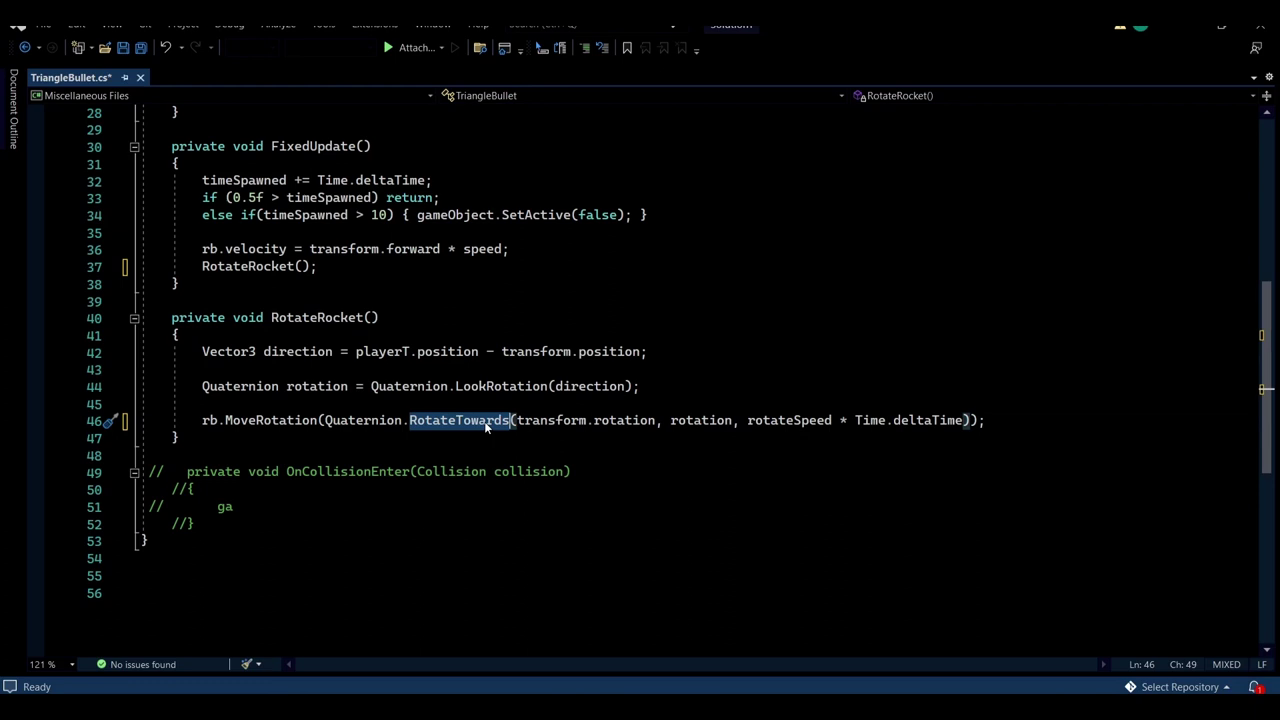
left_click_drag(657, 420, 516, 420)
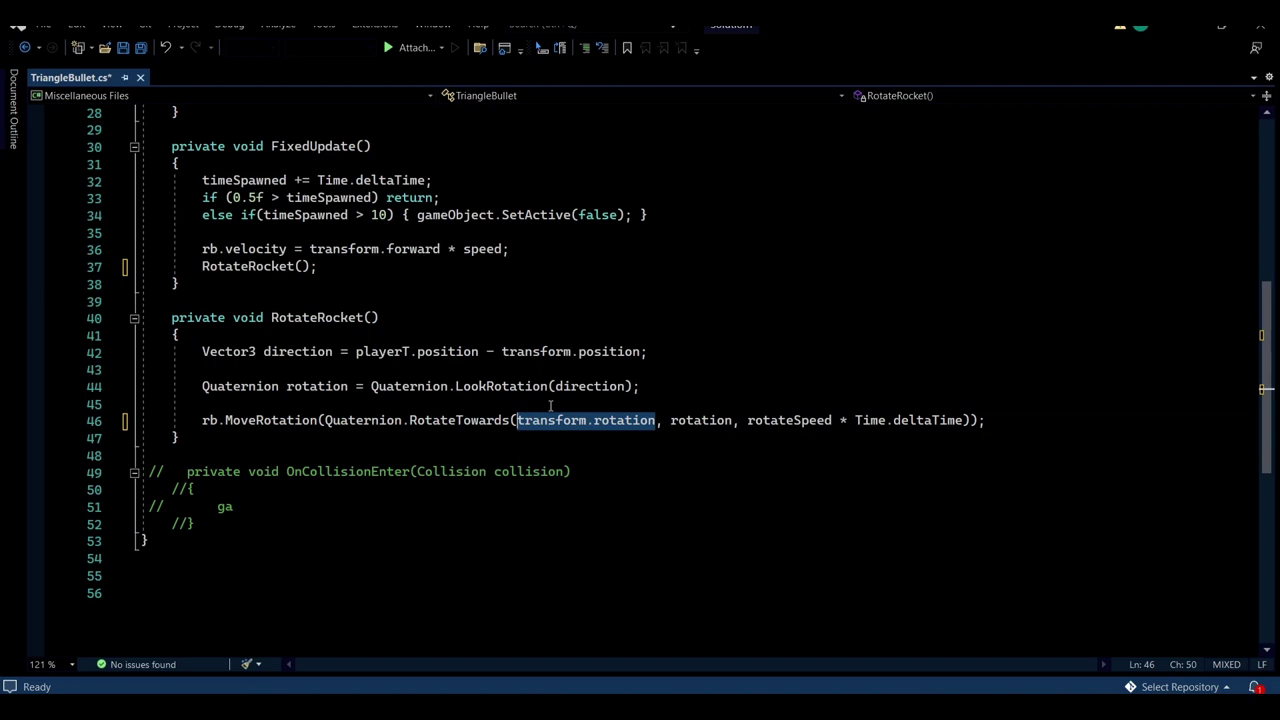
double_click(678, 420)
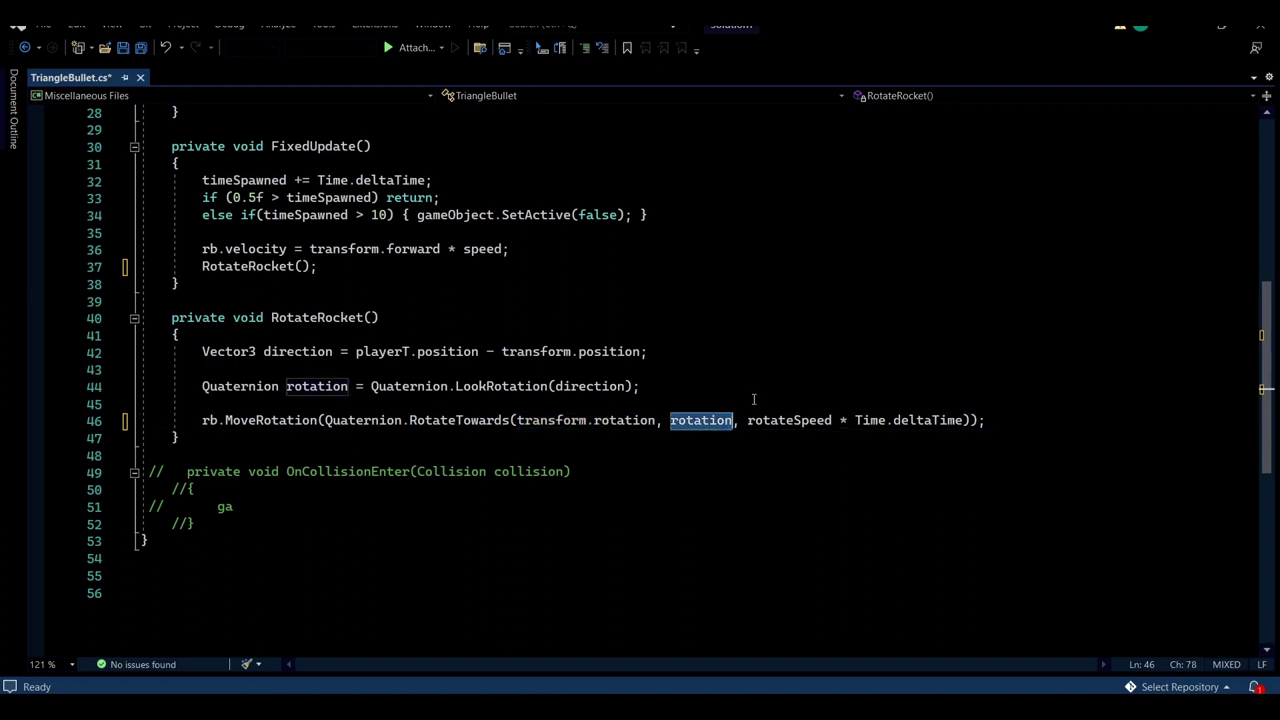
left_click(701, 420)
left_click(641, 386)
left_click_drag(641, 386, 210, 351)
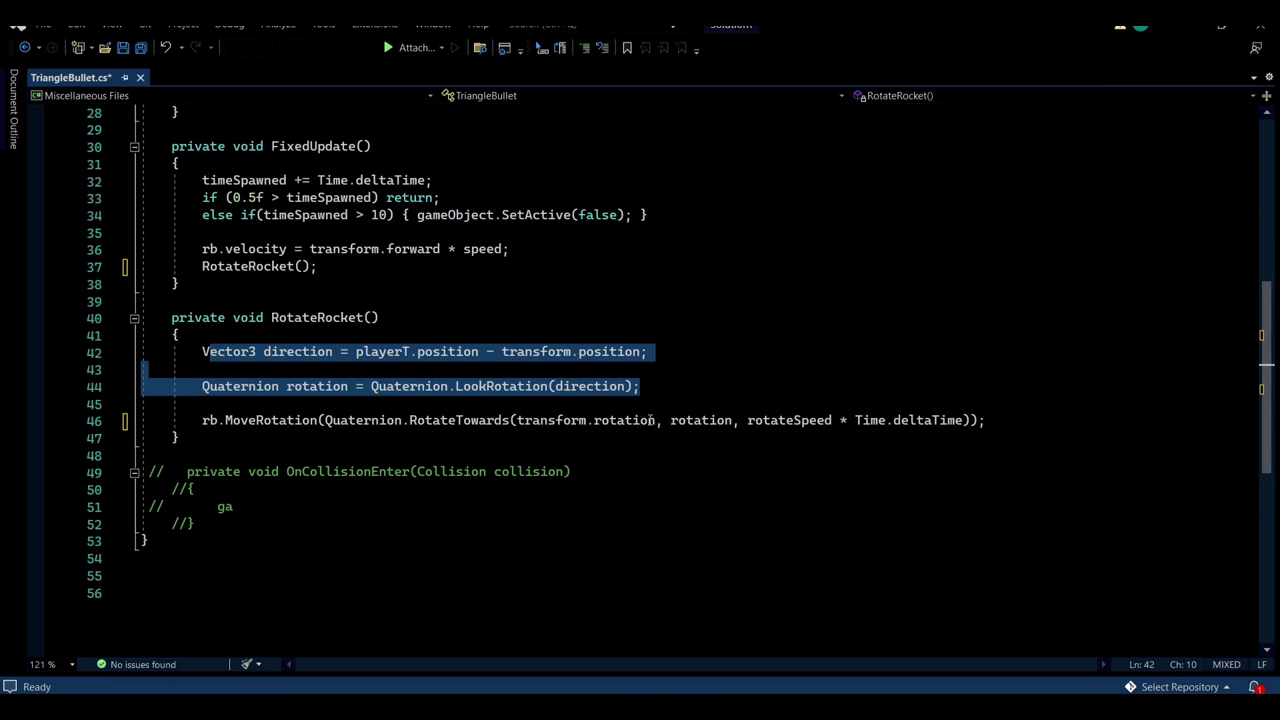
left_click_drag(651, 420, 516, 420)
double_click(681, 420)
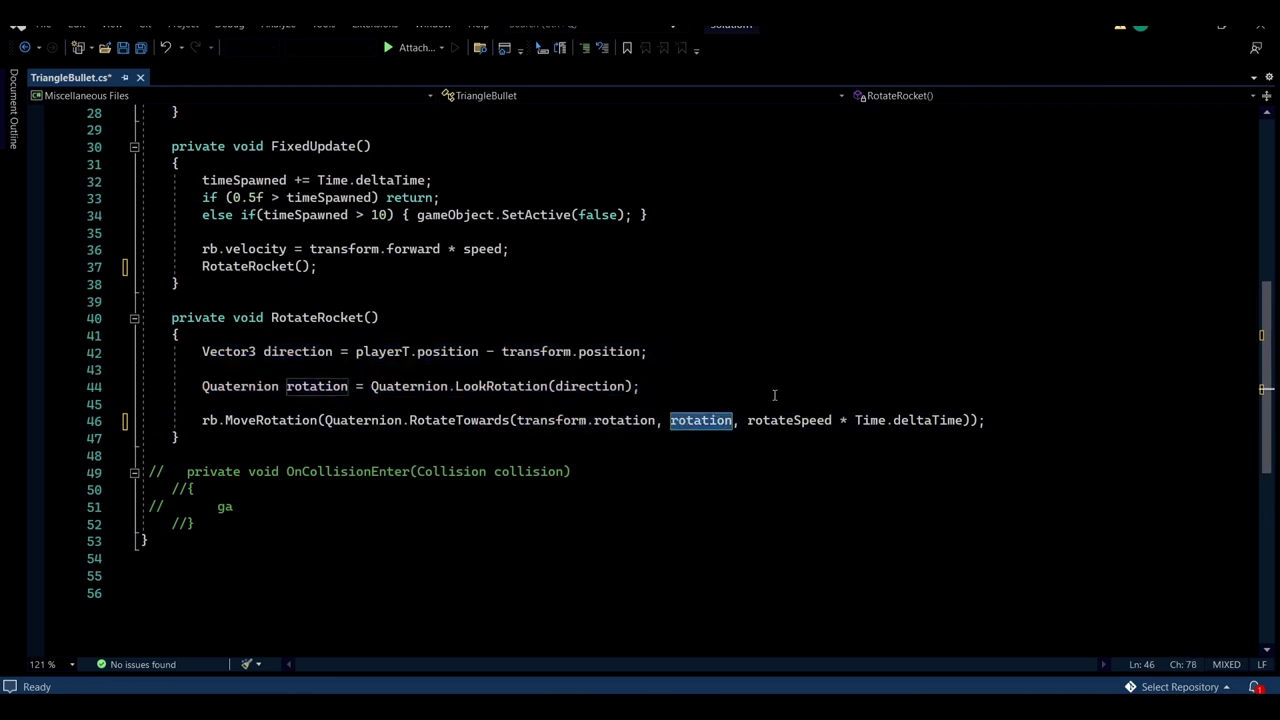
left_click_drag(747, 420, 834, 421)
scroll(564, 331, "up", 7)
scroll(564, 331, "down", 6)
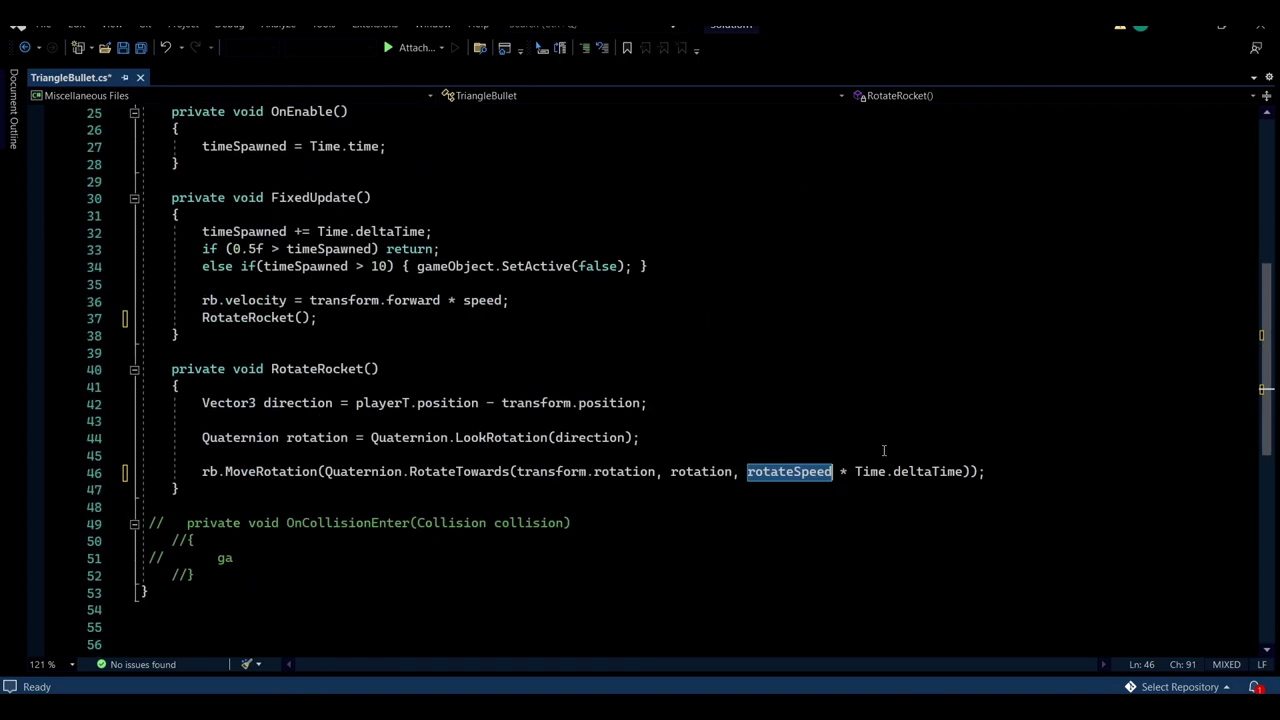
left_click_drag(854, 473, 970, 475)
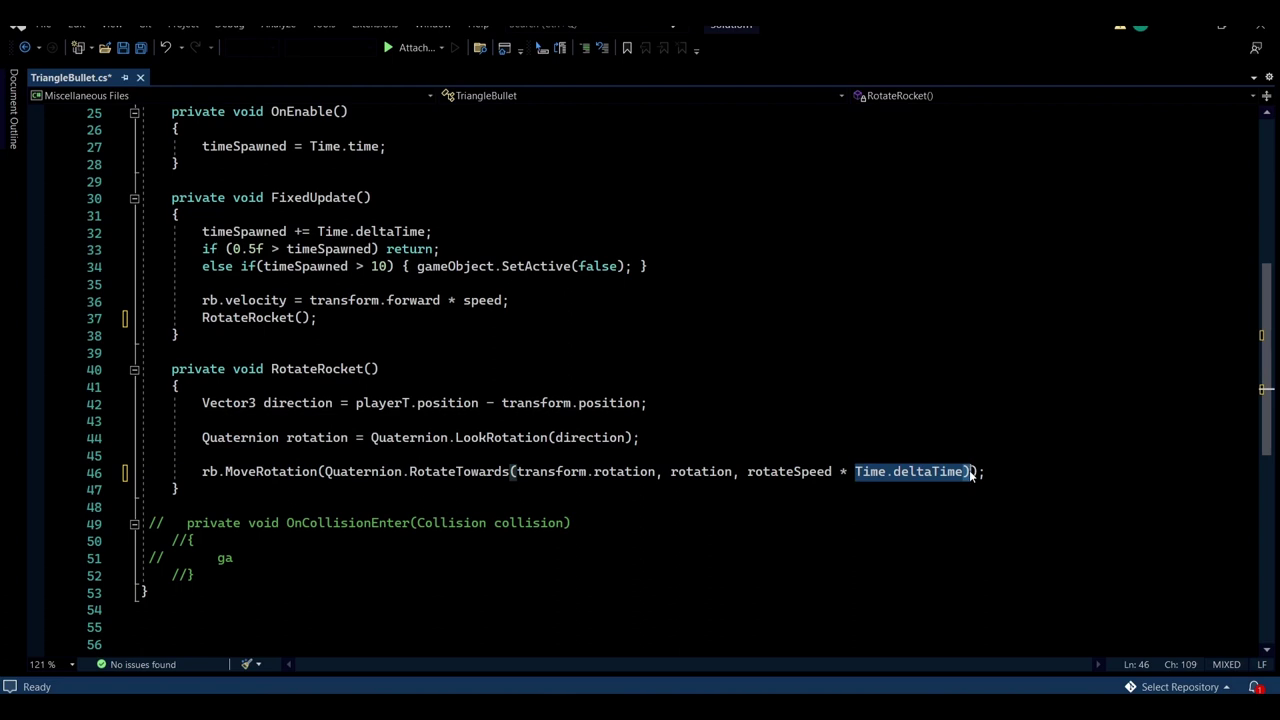
scroll(863, 505, "down", 1)
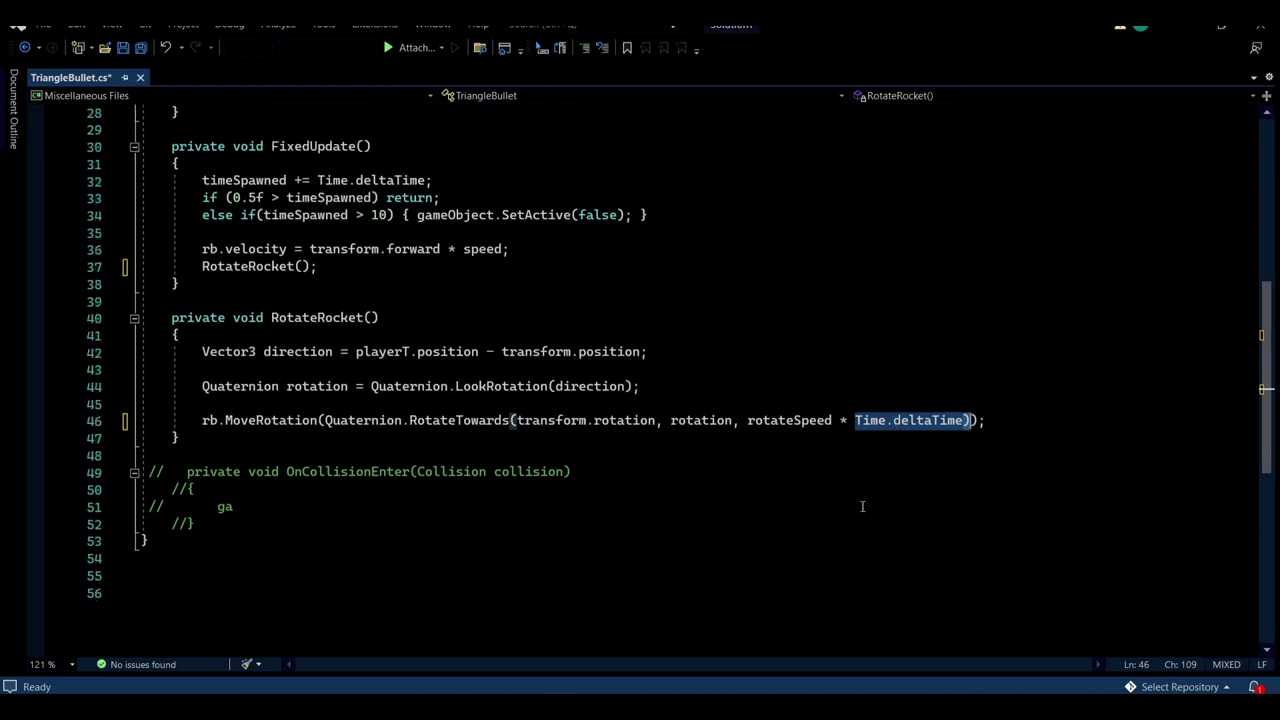
scroll(855, 511, "up", 2)
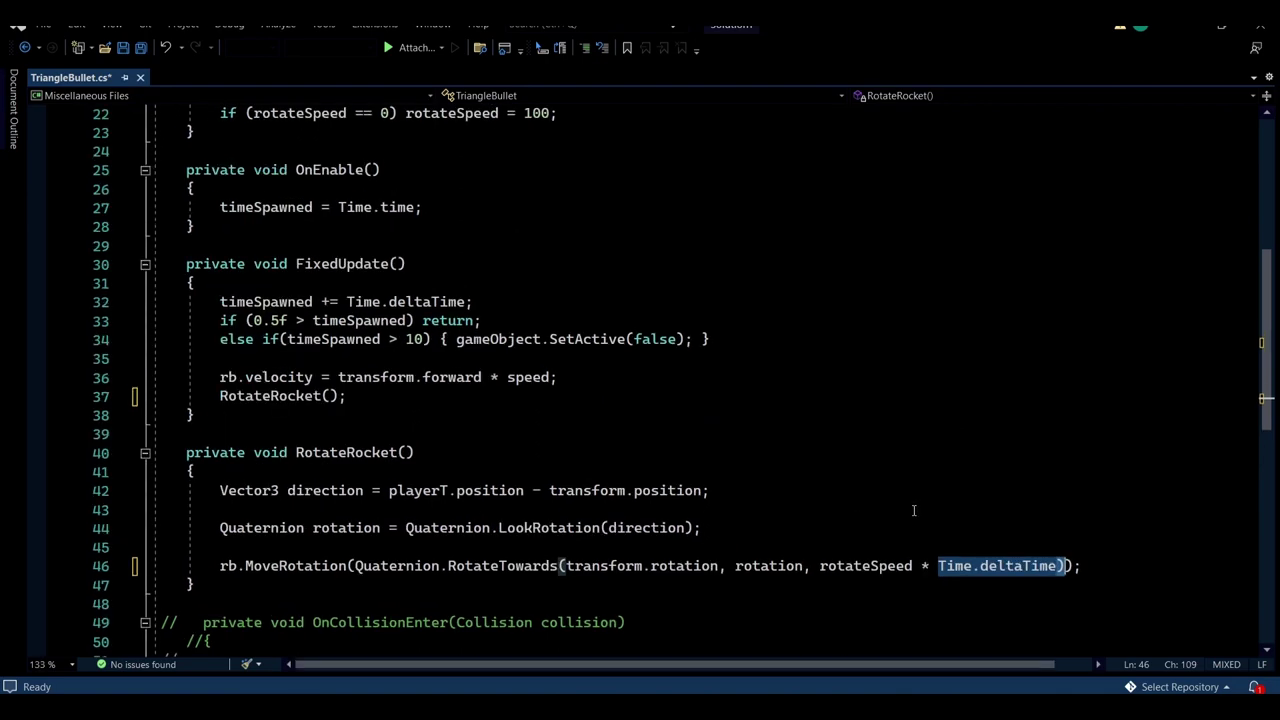
scroll(293, 483, "up", 1)
scroll(293, 483, "up", 6)
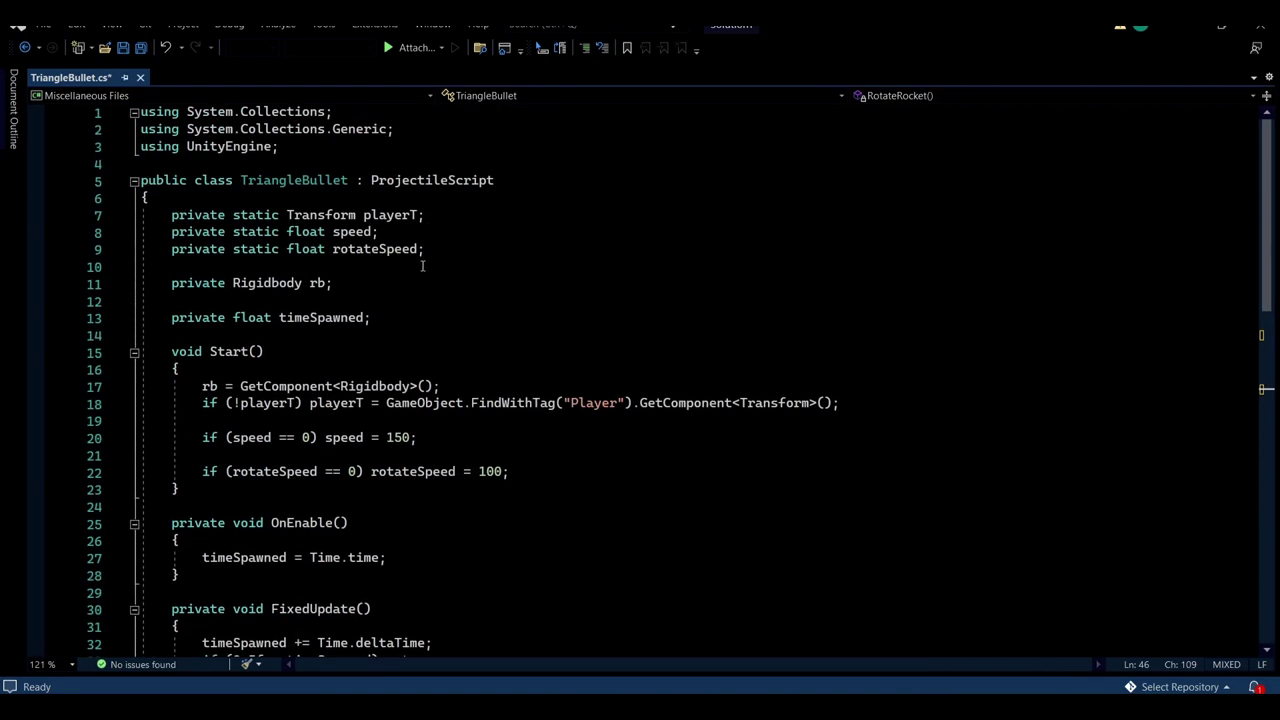
Change TriangleBullet's default rotateSpeed from 100 to 300, save, and return to Unity.
scroll(424, 447, "up", 1, "ctrl")
double_click(528, 510)
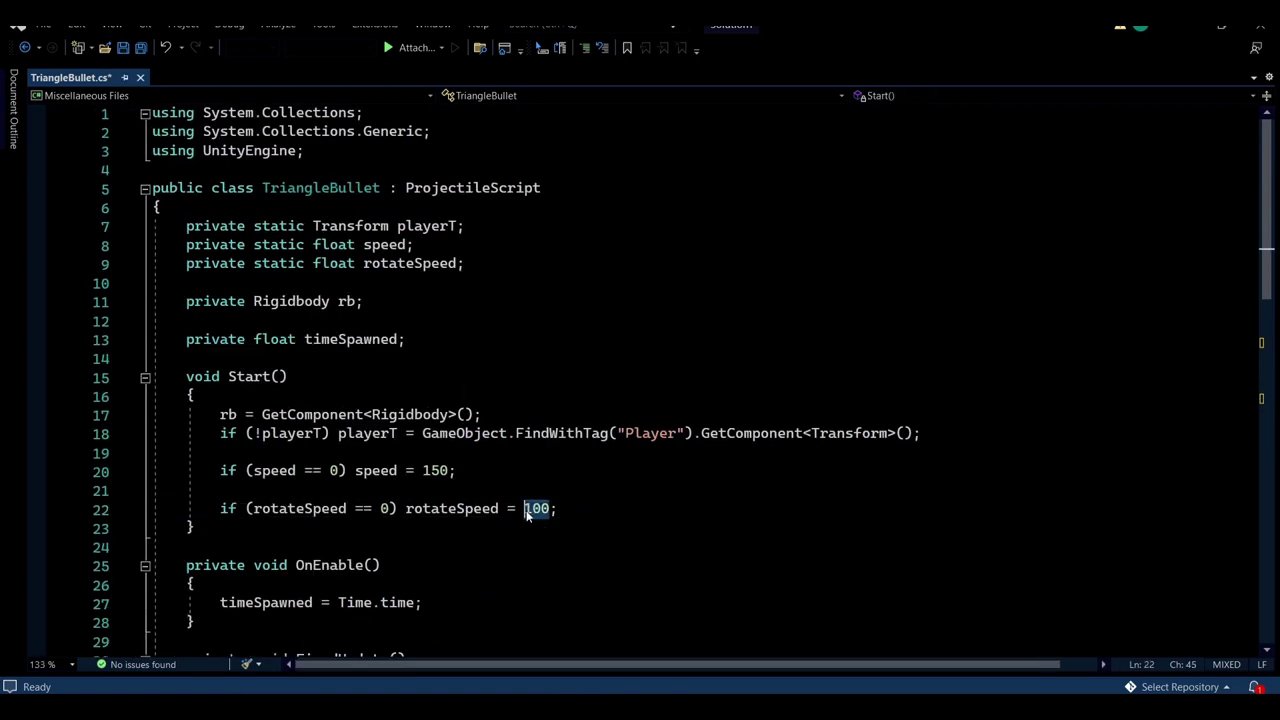
type("300")
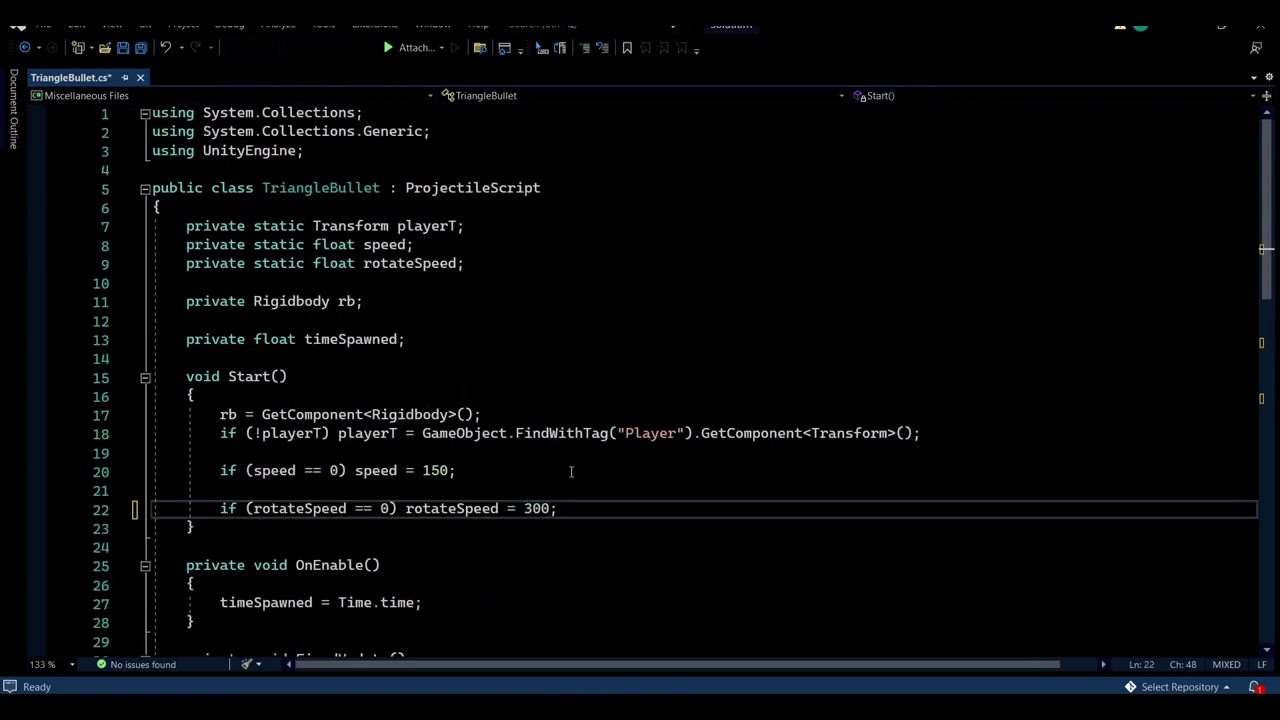
scroll(600, 440, "down", 3)
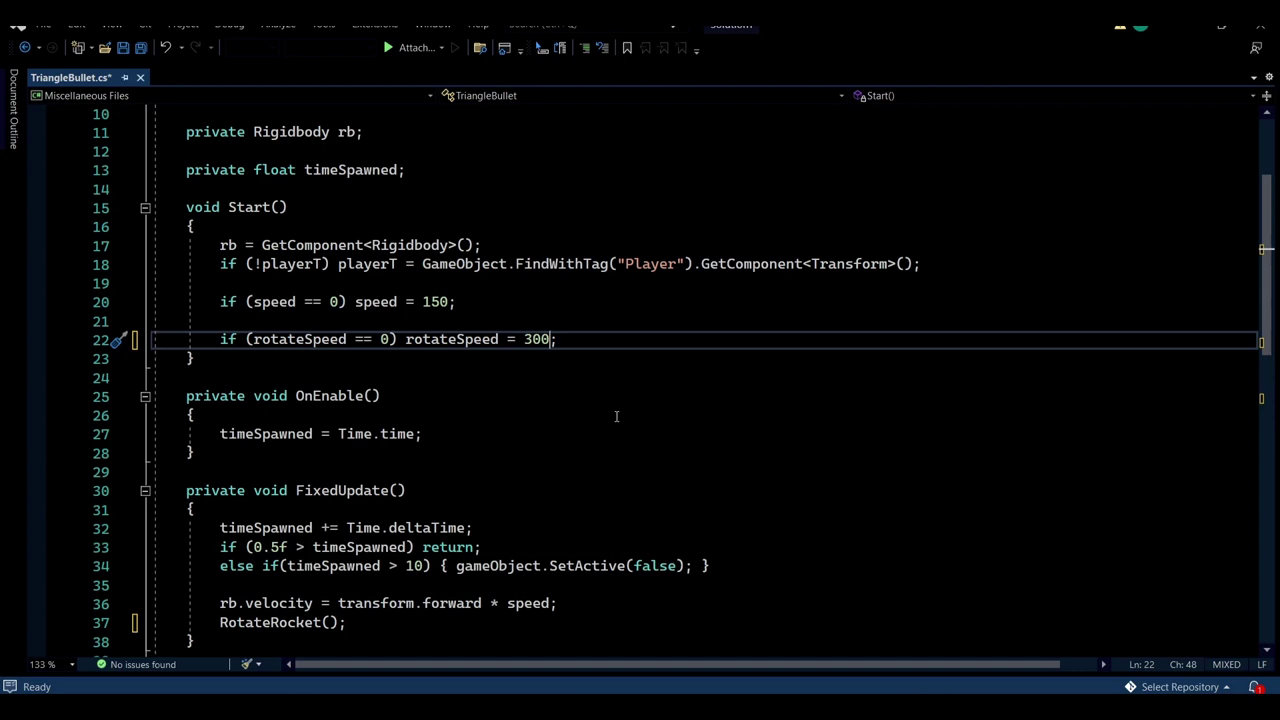
scroll(600, 410, "up", 1)
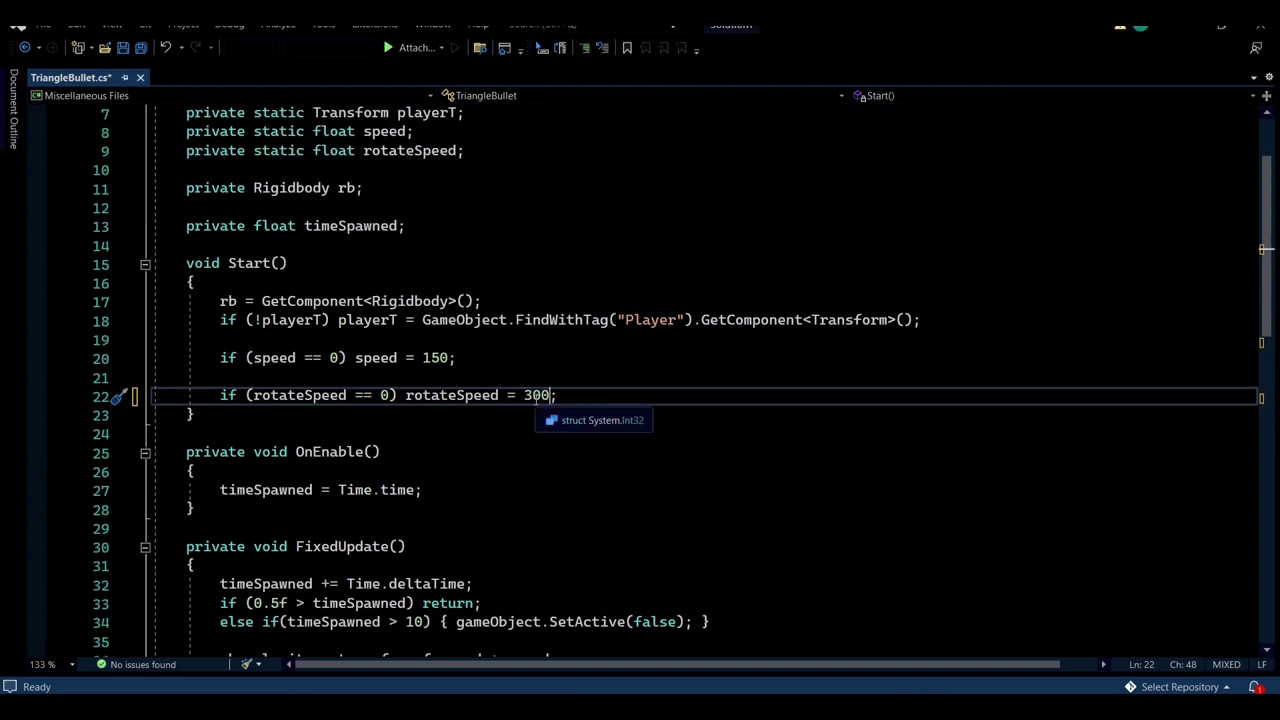
key("ctrl+s")
key("alt+Tab")
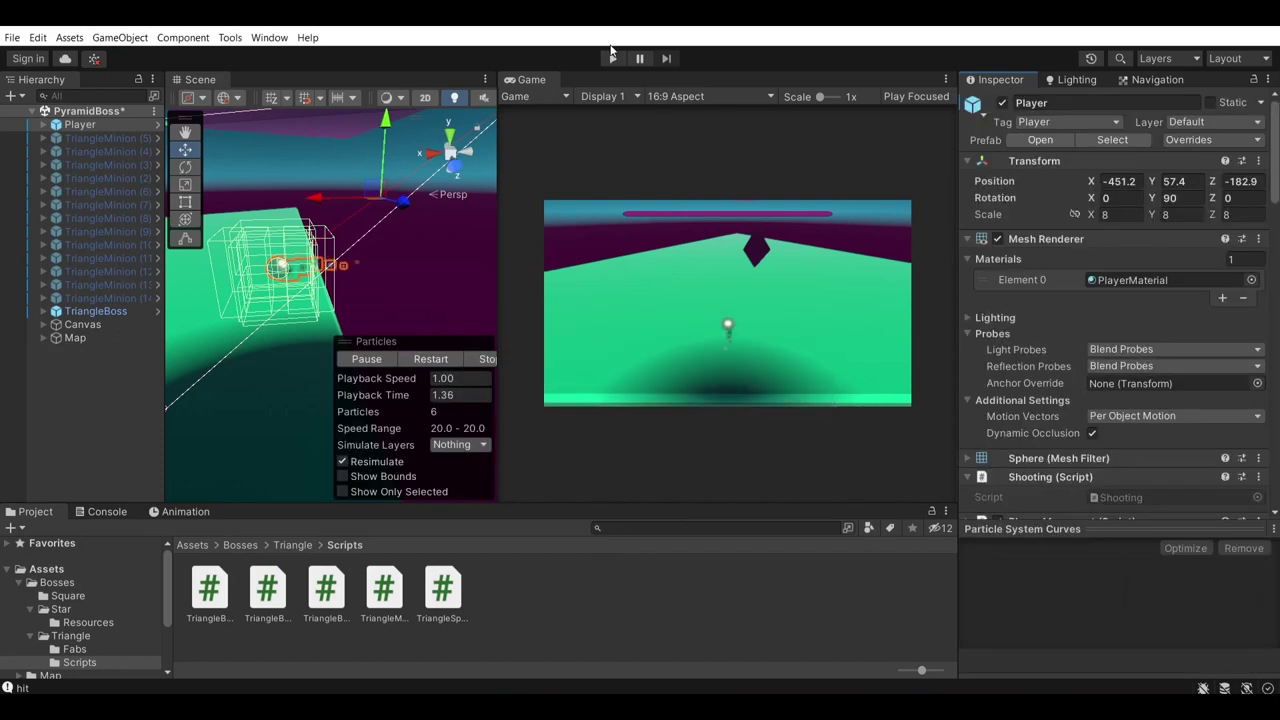
left_click(611, 56)
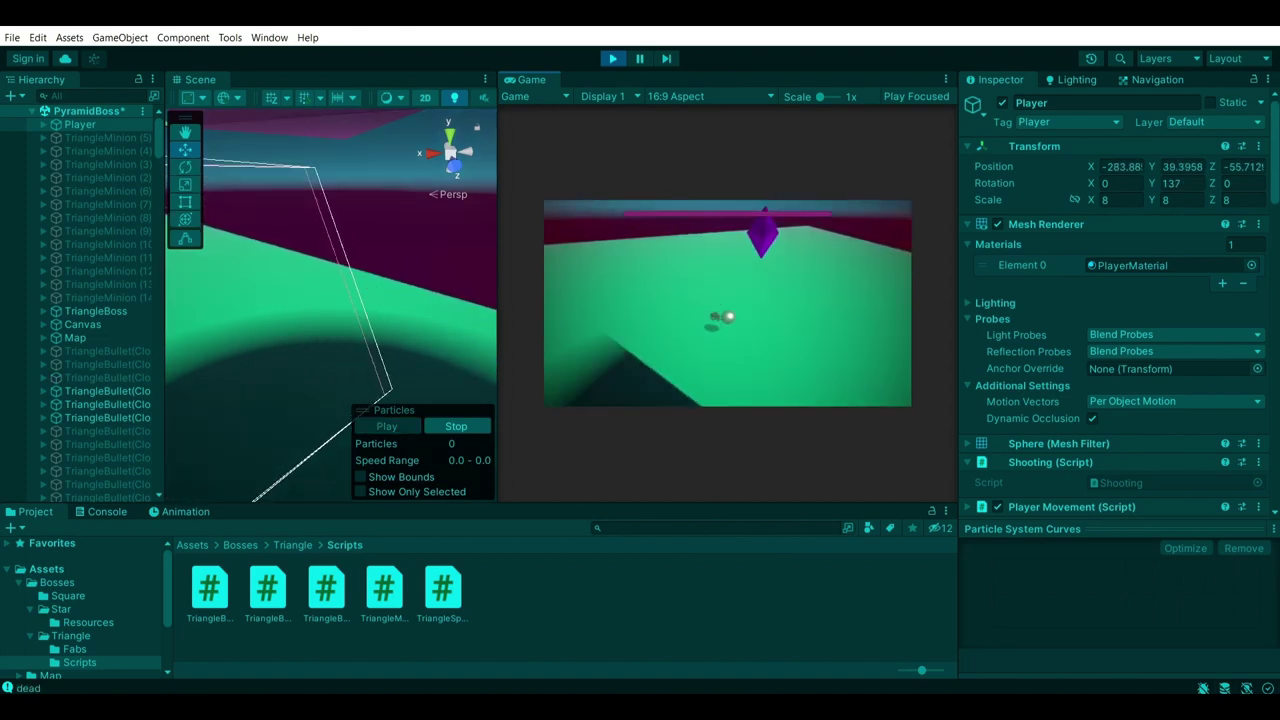
left_click(613, 58)
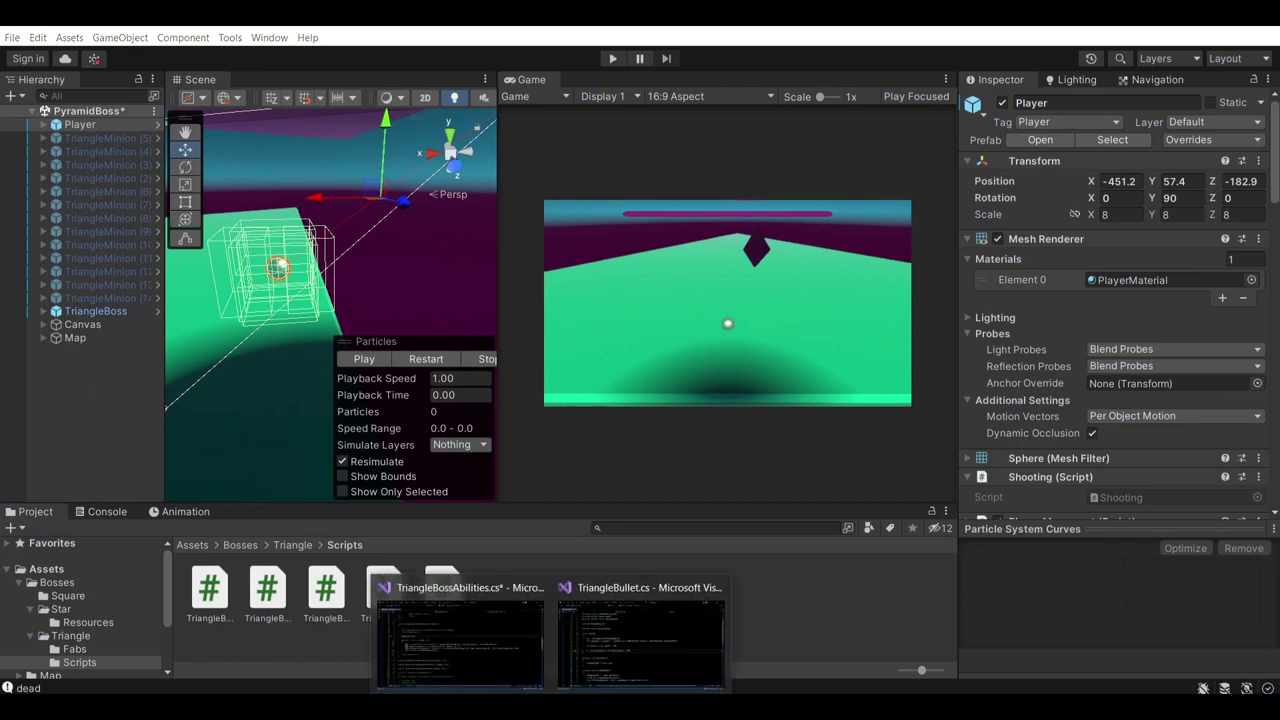
Change TriangleBullet's default speed from 150 to 50 and return to Unity.
left_click(568, 664)
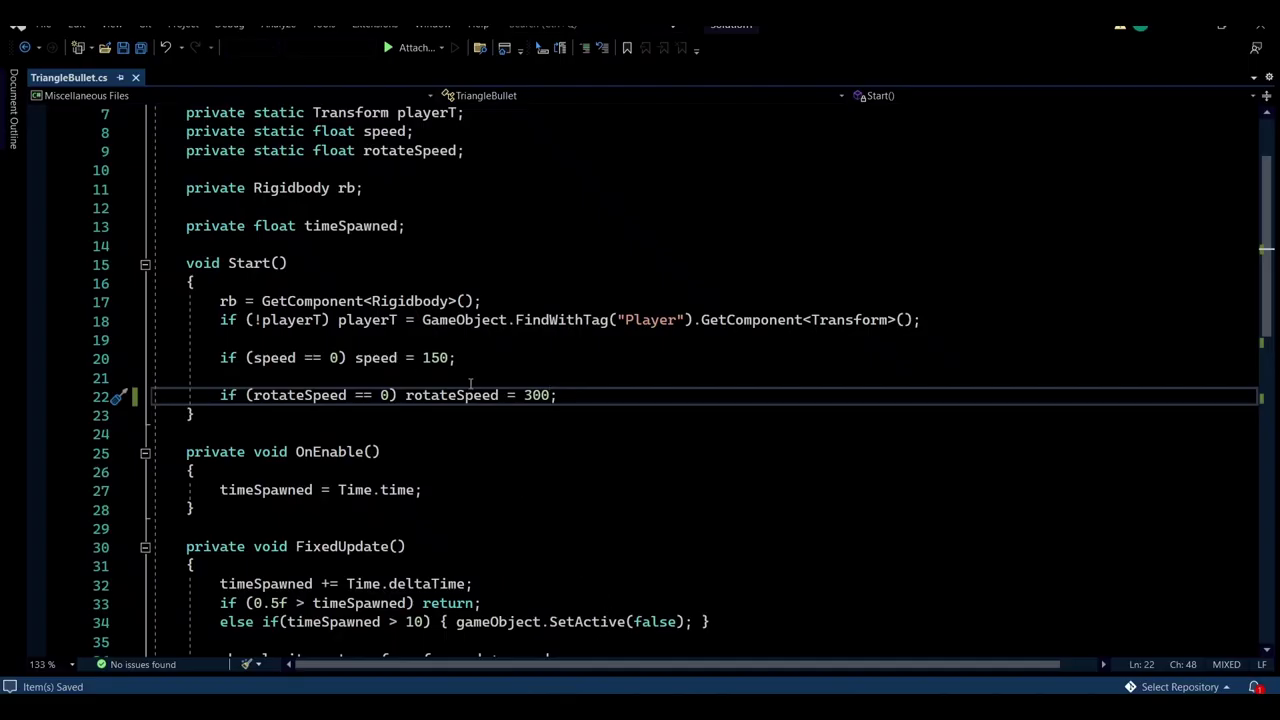
double_click(423, 357)
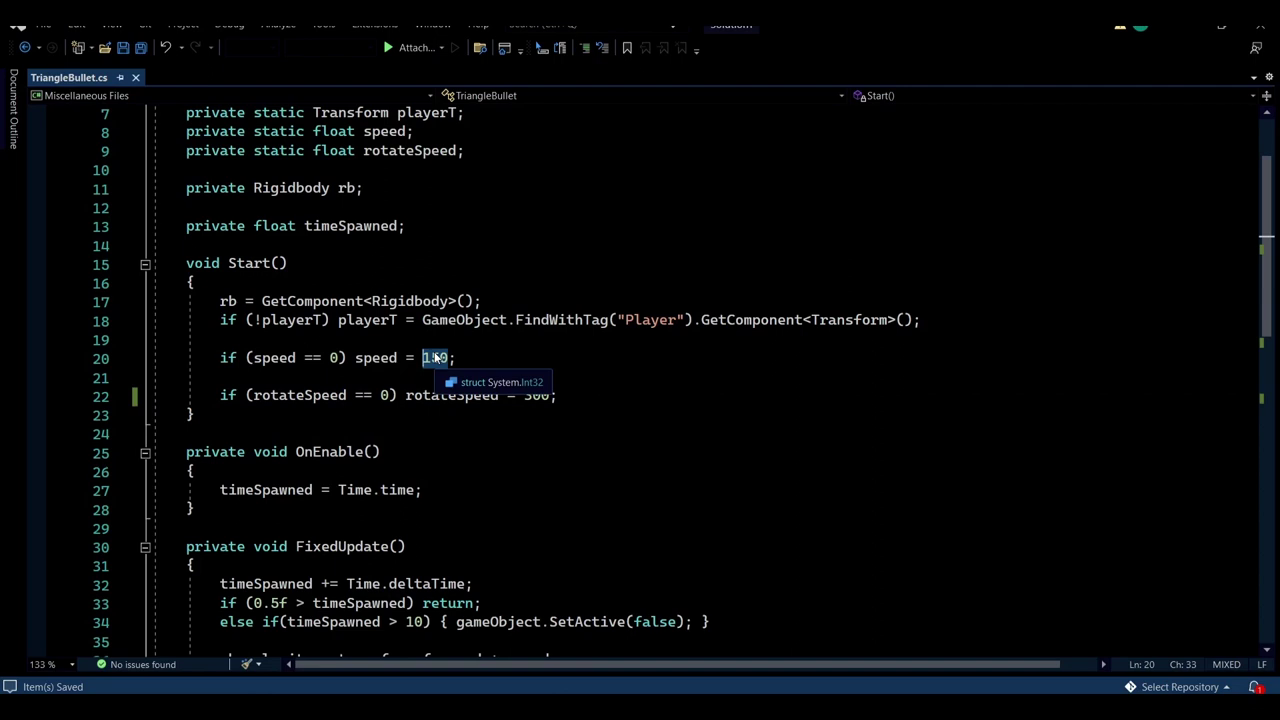
type("5")
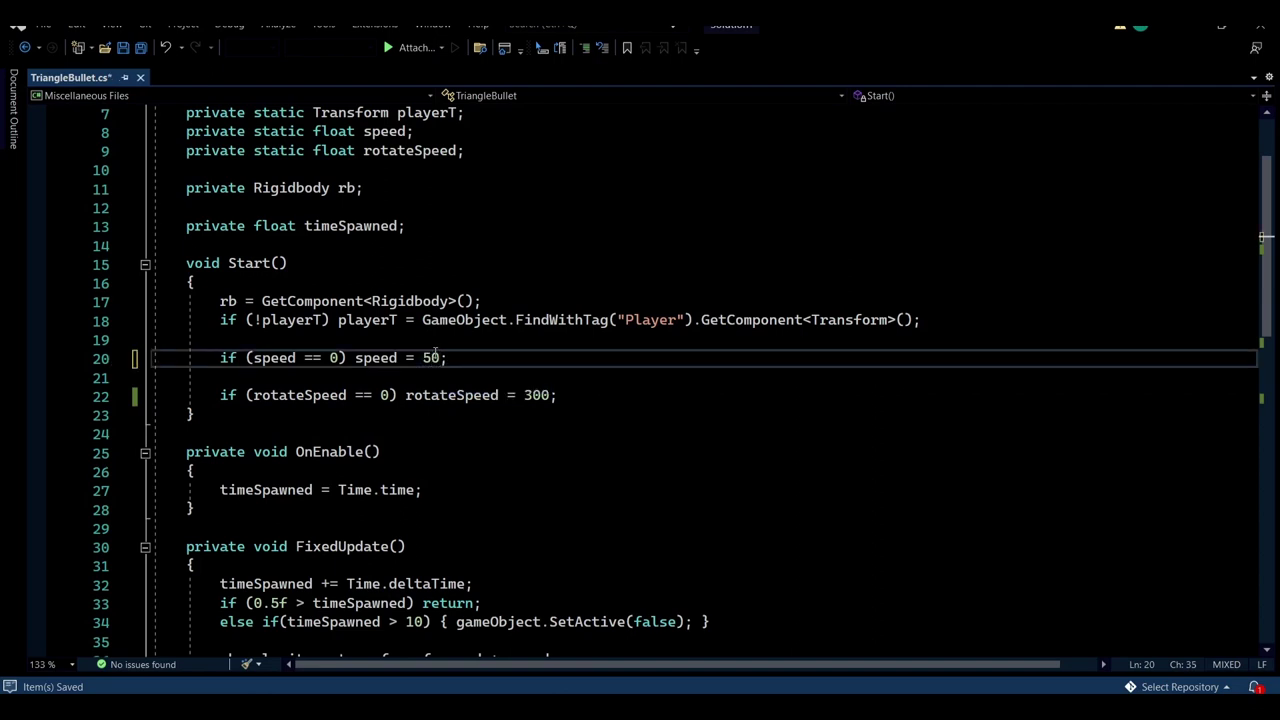
key("alt+Tab")
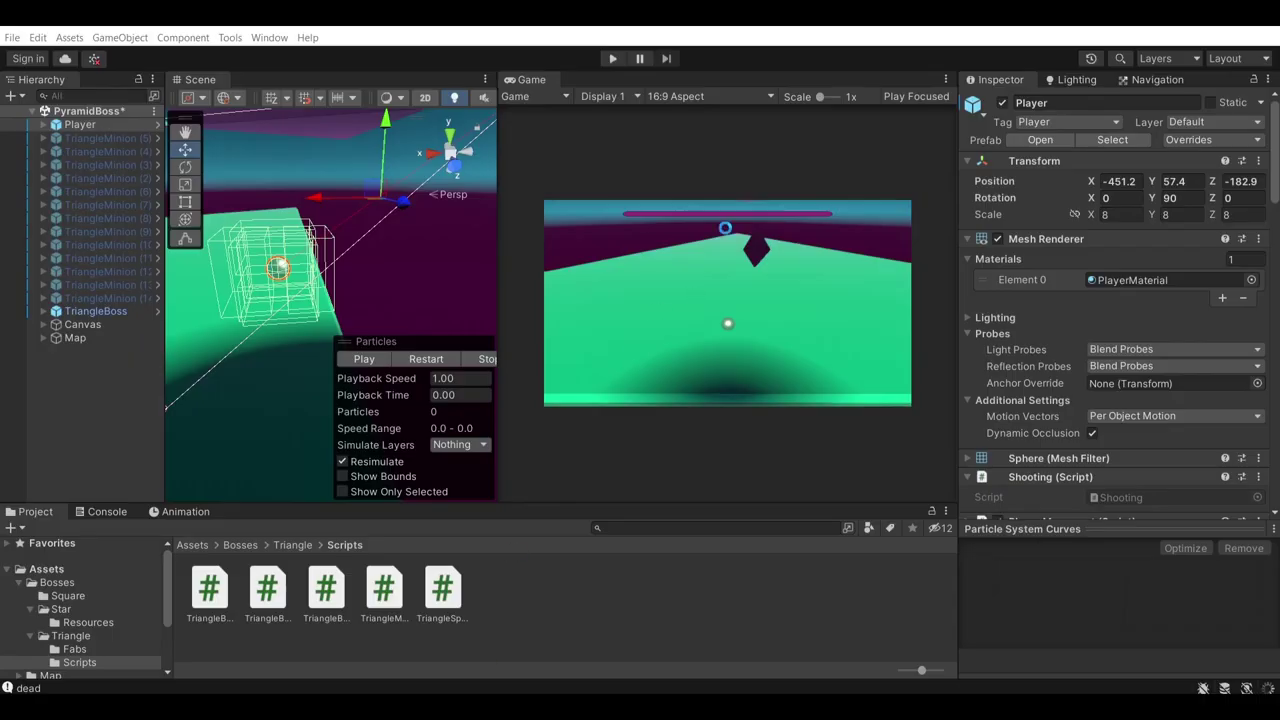
Enter Play mode to test the slower homing bullets.
left_click(613, 58)
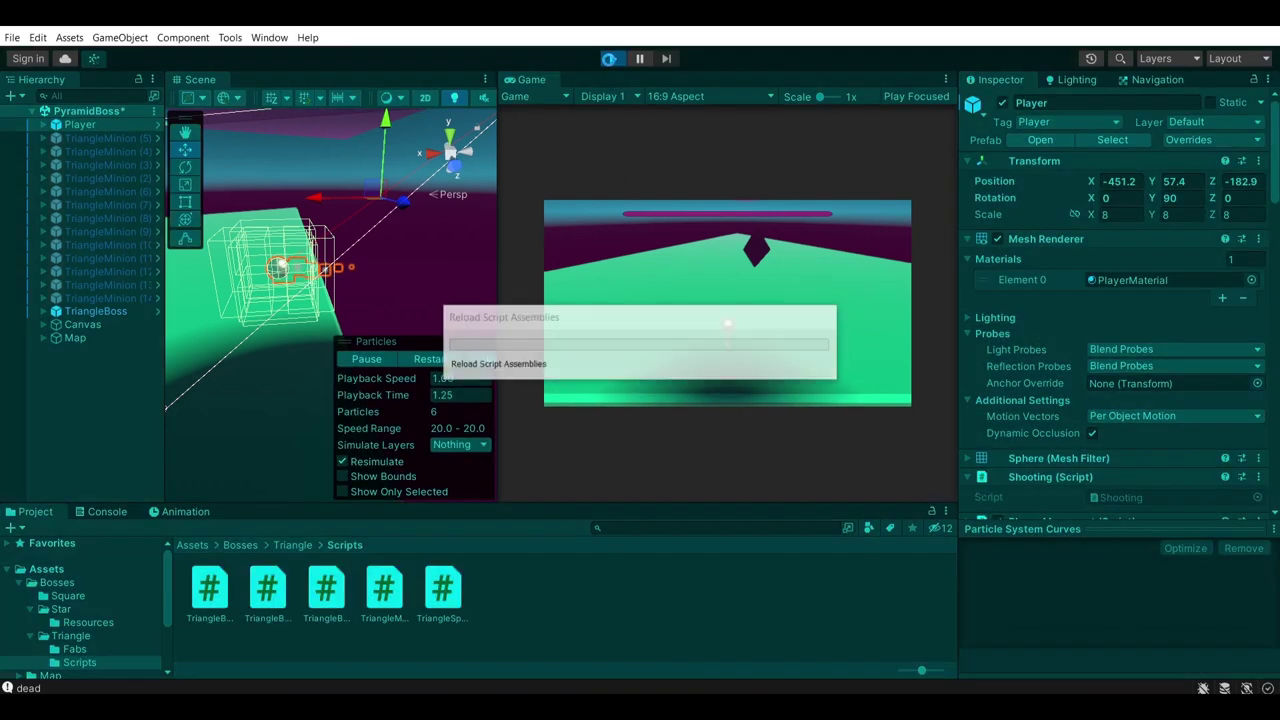